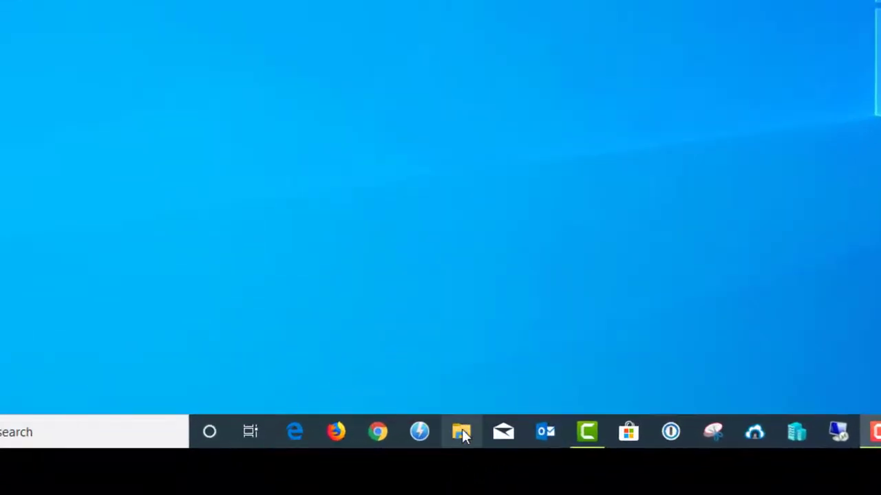
Step: In Folder Options, turn on Show hidden files, folders and drives and apply this view to all folders
{"action": "left_click", "coordinate": [462, 430]}
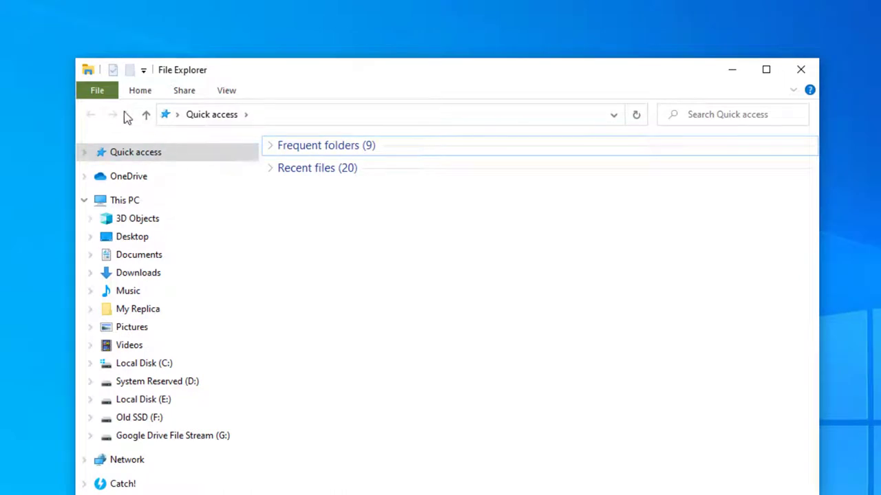
{"action": "left_click", "coordinate": [97, 90]}
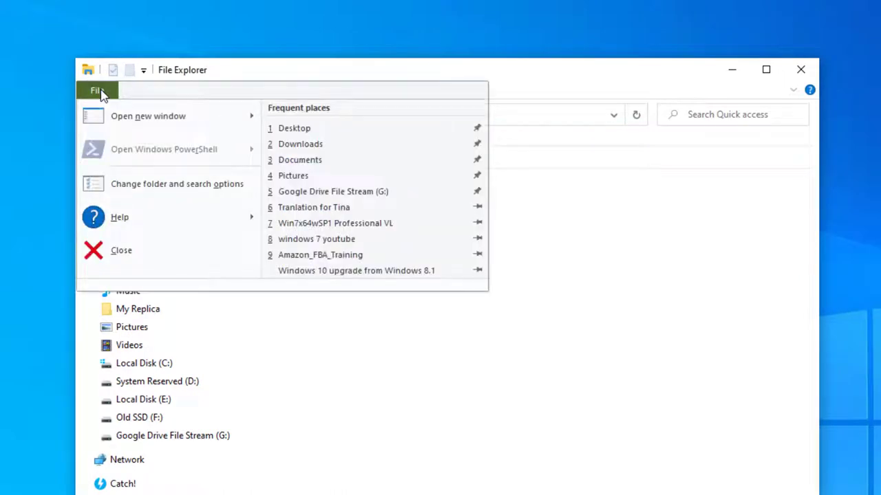
{"action": "left_click", "coordinate": [143, 192]}
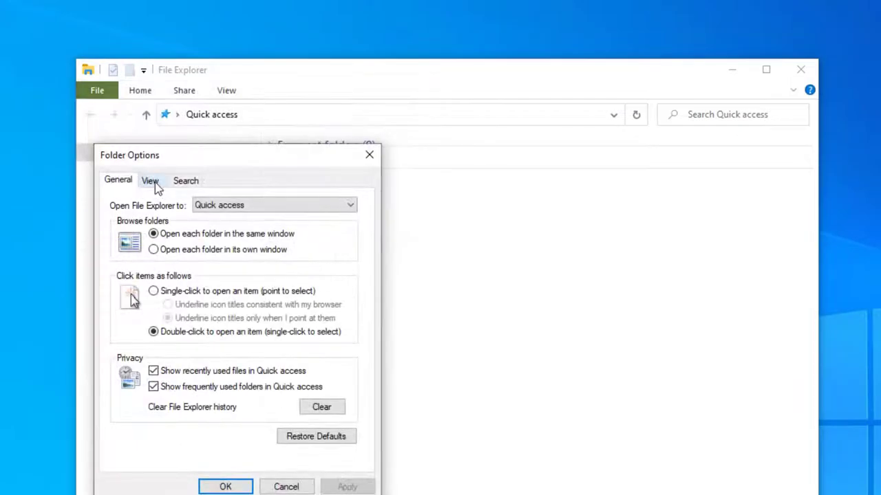
{"action": "left_click", "coordinate": [150, 181]}
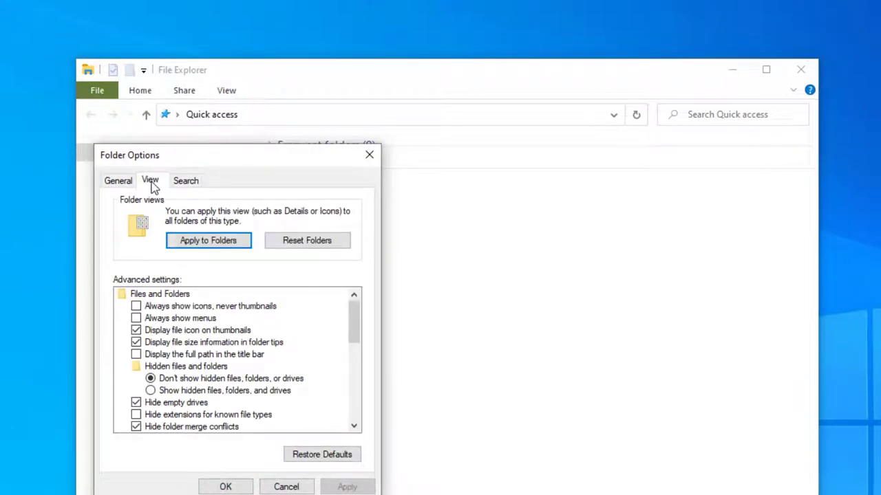
{"action": "left_click", "coordinate": [163, 391]}
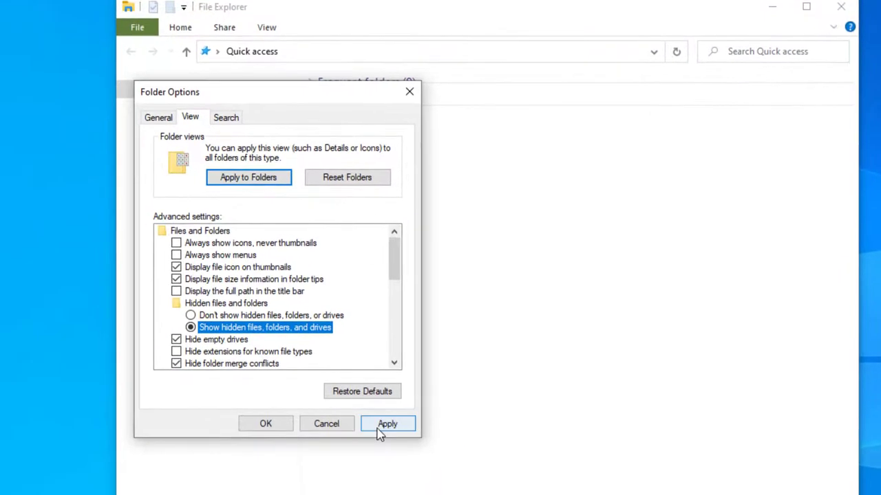
{"action": "left_click", "coordinate": [383, 426]}
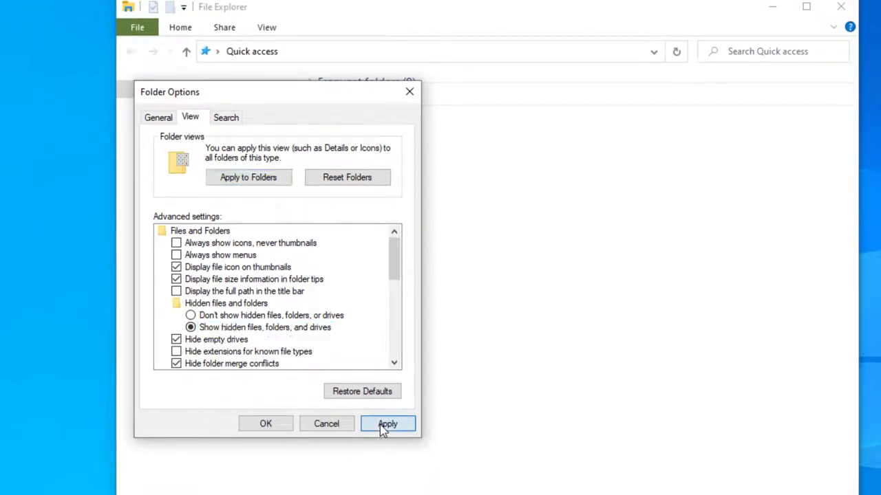
{"action": "left_click", "coordinate": [254, 180]}
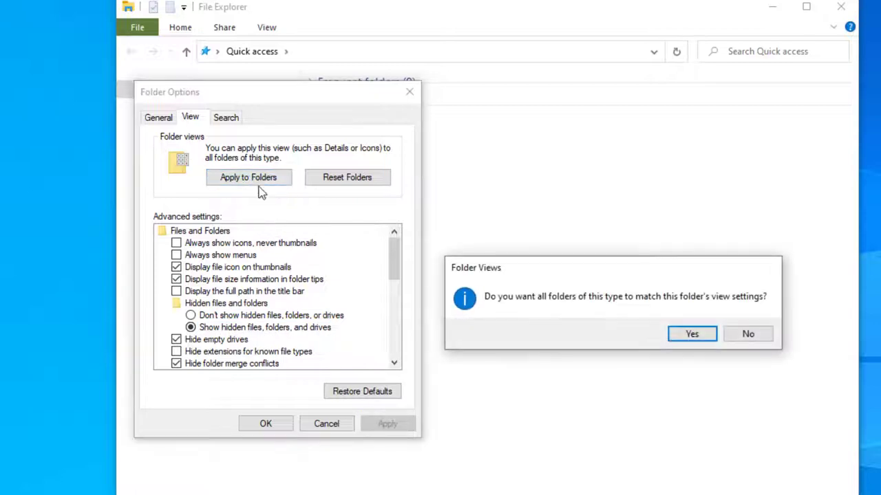
{"action": "left_click_drag", "start_coordinate": [630, 269], "coordinate": [426, 276]}
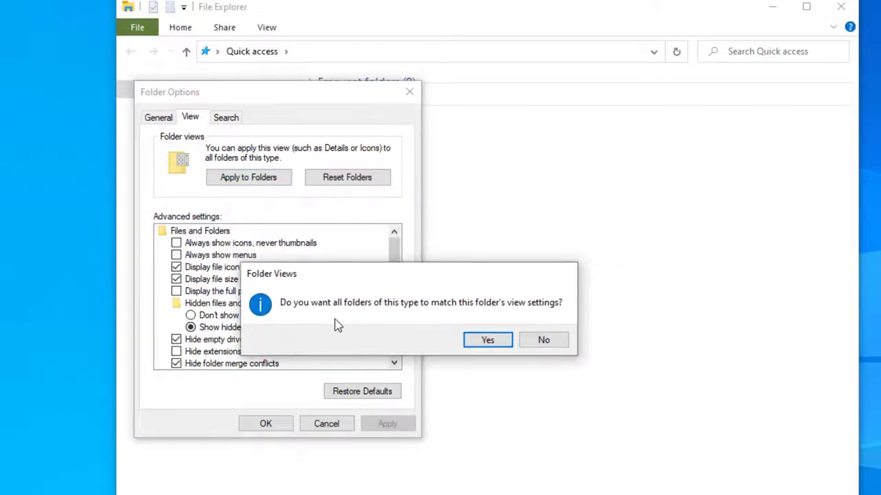
{"action": "left_click", "coordinate": [486, 341]}
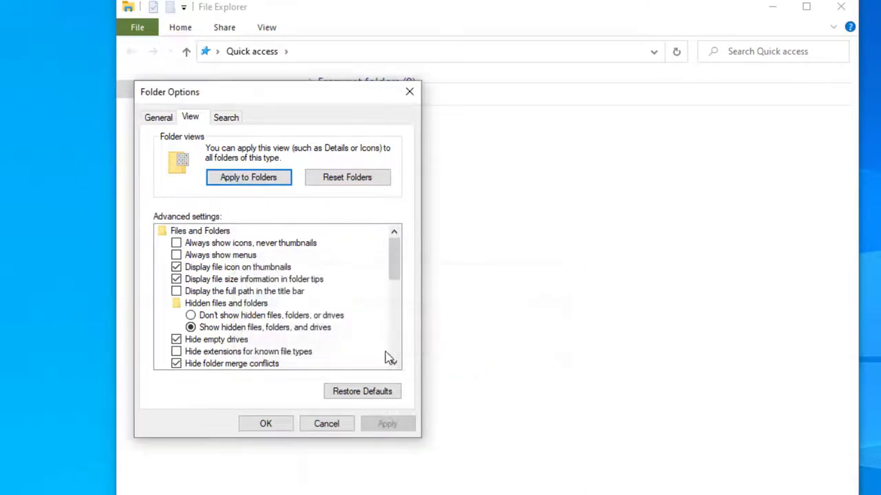
{"action": "left_click", "coordinate": [270, 426]}
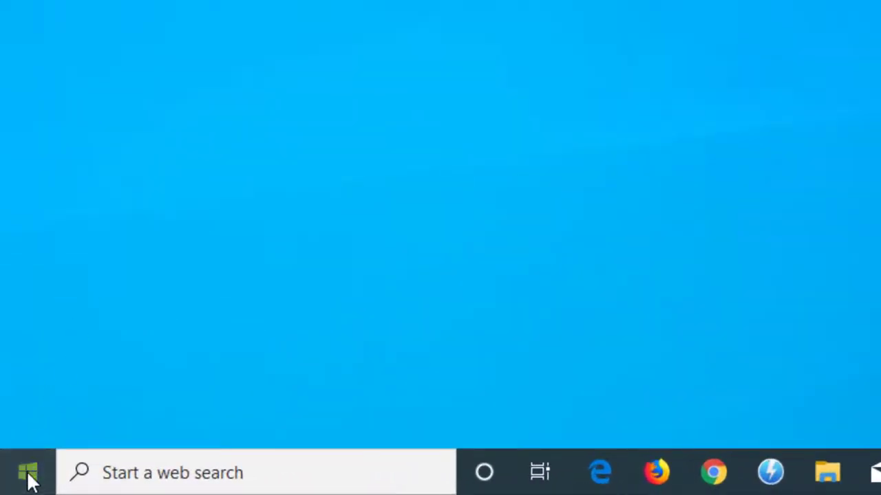
Step: Go to Settings > Update & Security > Backup and start adding a File History drive
{"action": "left_click", "coordinate": [31, 480]}
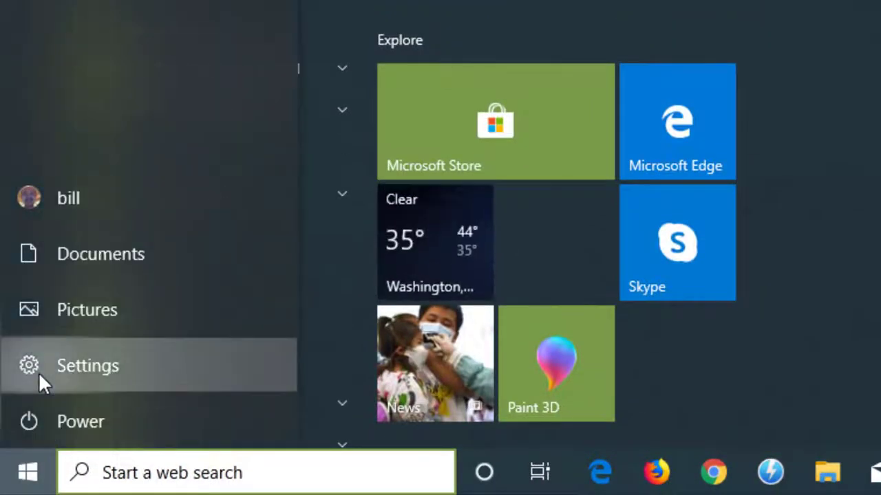
{"action": "left_click", "coordinate": [38, 372]}
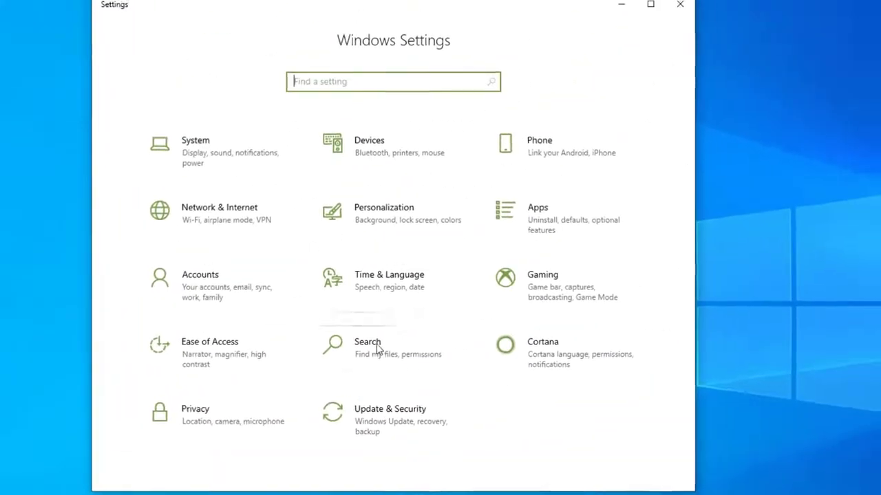
{"action": "left_click", "coordinate": [384, 419]}
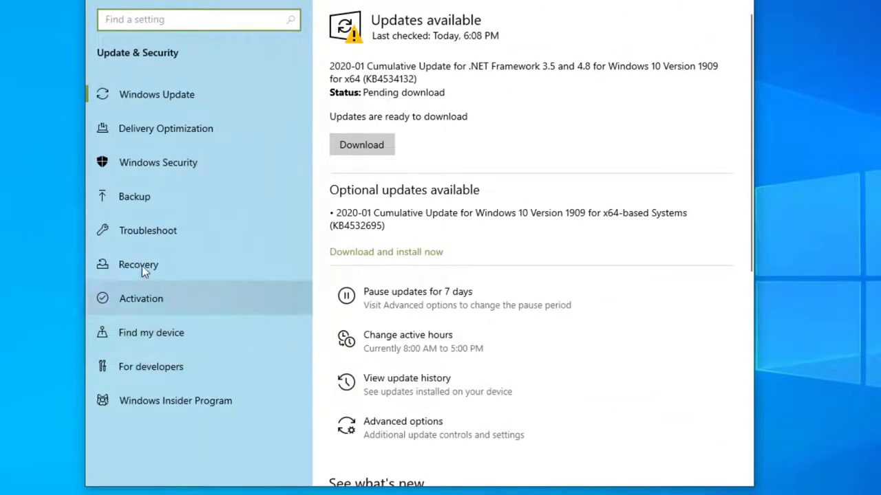
{"action": "left_click", "coordinate": [147, 200]}
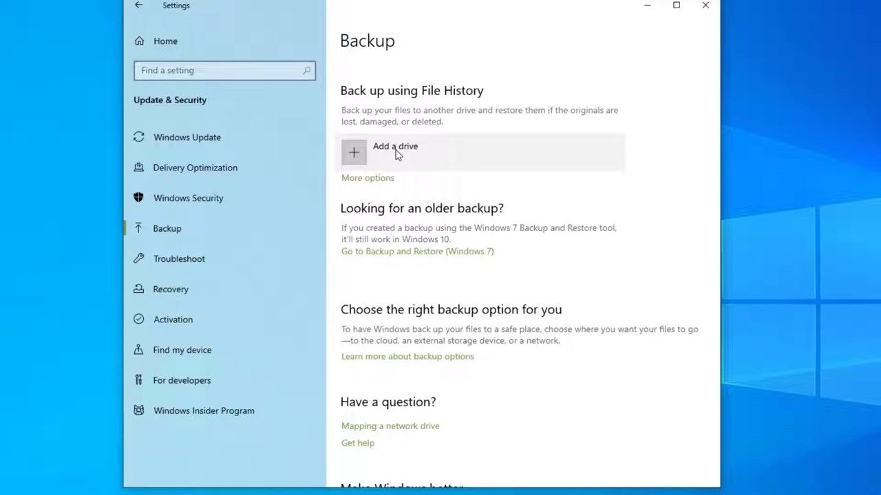
{"action": "left_click", "coordinate": [383, 156]}
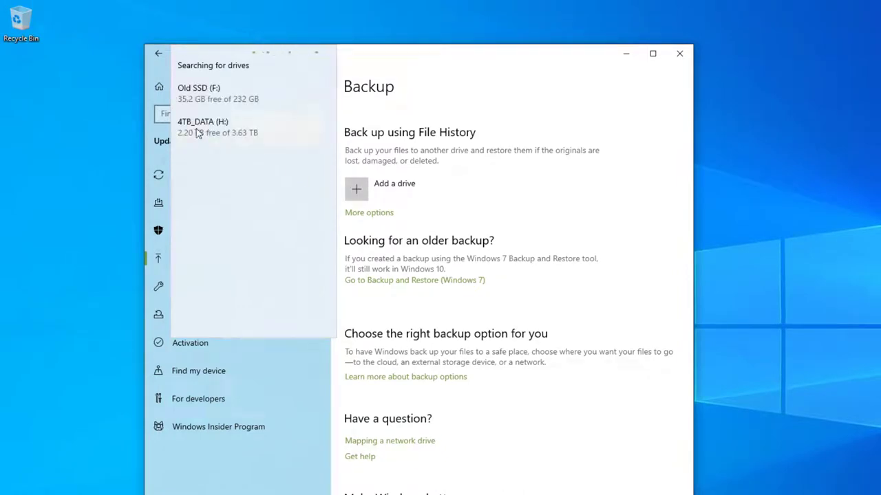
Step: Choose 4TB_DATA (H:) as the backup drive and review the More options folder list
{"action": "left_click", "coordinate": [197, 129]}
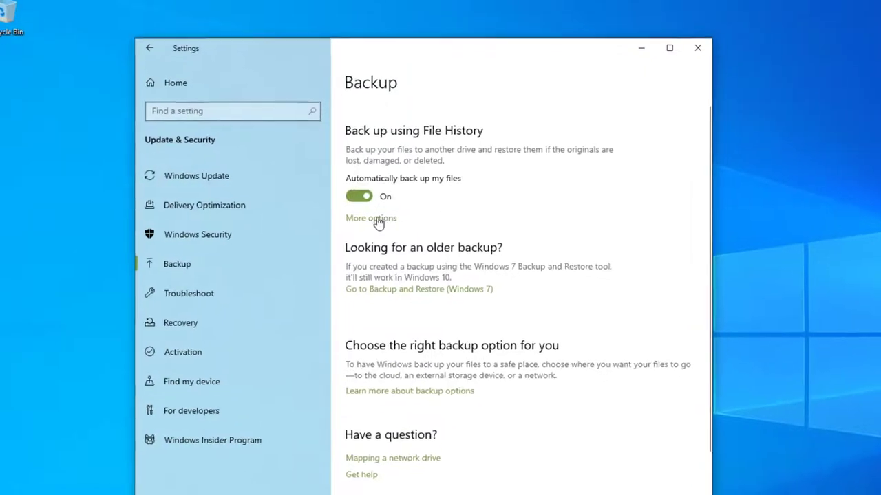
{"action": "left_click", "coordinate": [372, 216]}
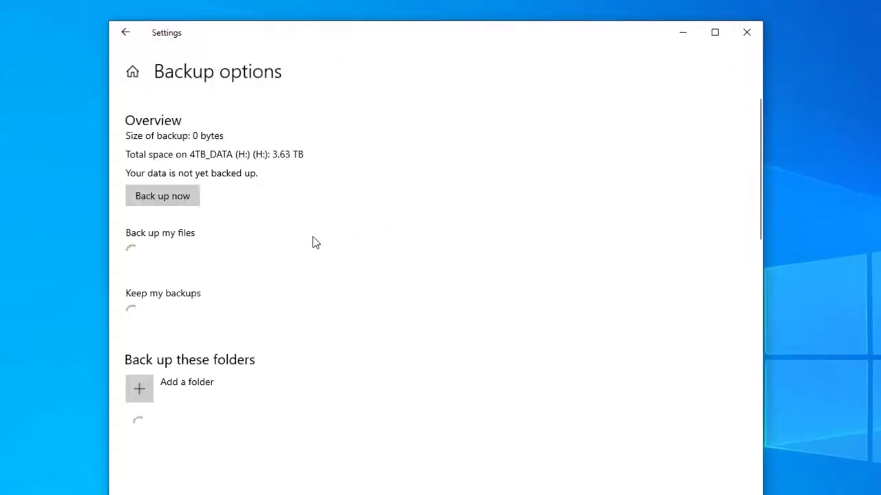
{"action": "scroll", "coordinate": [217, 299], "scroll_direction": "down", "scroll_amount": 1}
{"action": "scroll", "coordinate": [219, 300], "scroll_direction": "down", "scroll_amount": 2}
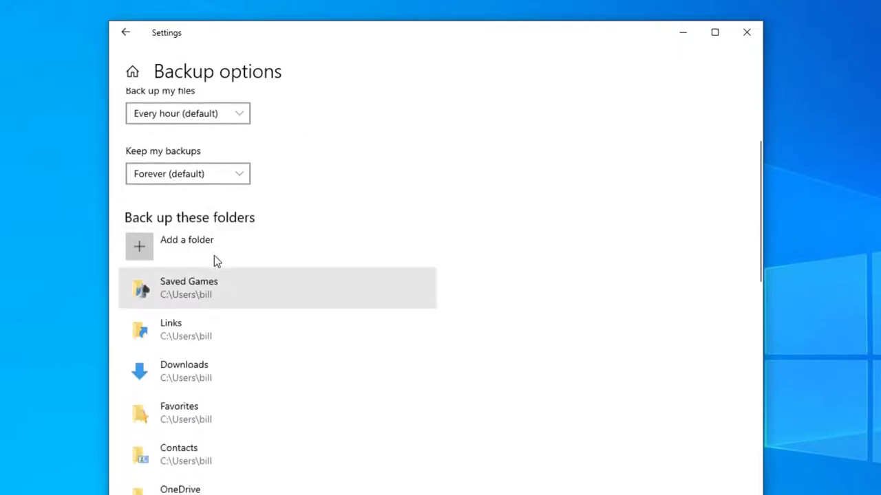
{"action": "scroll", "coordinate": [213, 240], "scroll_direction": "down", "scroll_amount": 1}
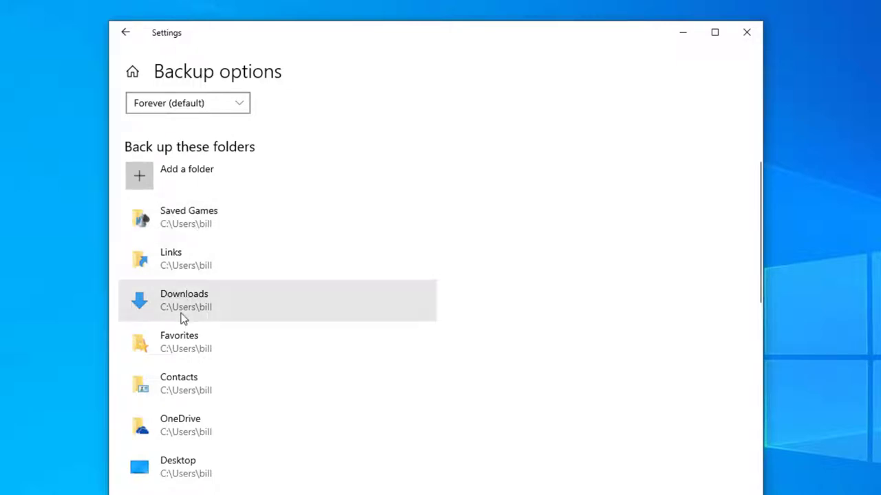
{"action": "scroll", "coordinate": [187, 304], "scroll_direction": "down", "scroll_amount": 3}
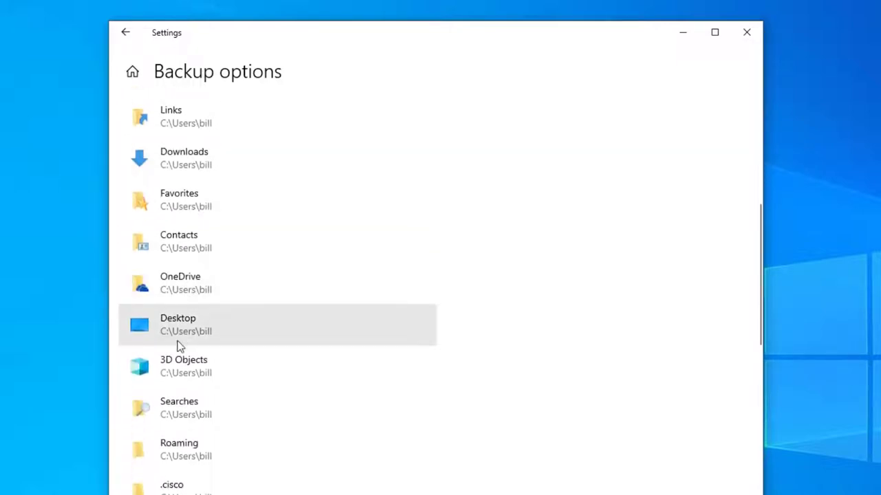
{"action": "scroll", "coordinate": [183, 333], "scroll_direction": "down", "scroll_amount": 6}
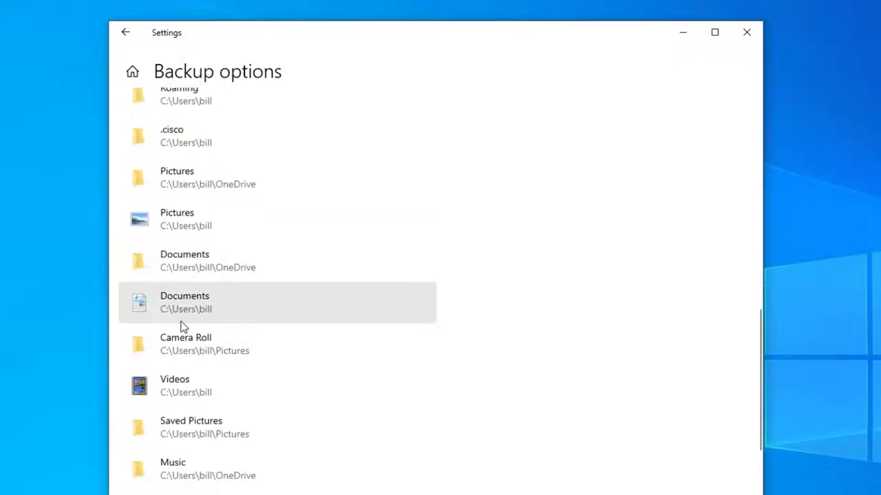
{"action": "scroll", "coordinate": [181, 316], "scroll_direction": "down", "scroll_amount": 4}
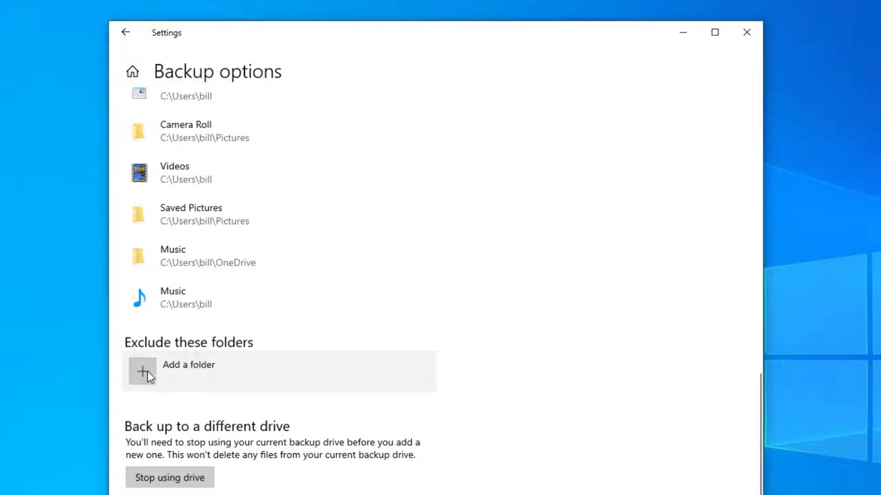
{"action": "left_click", "coordinate": [148, 371]}
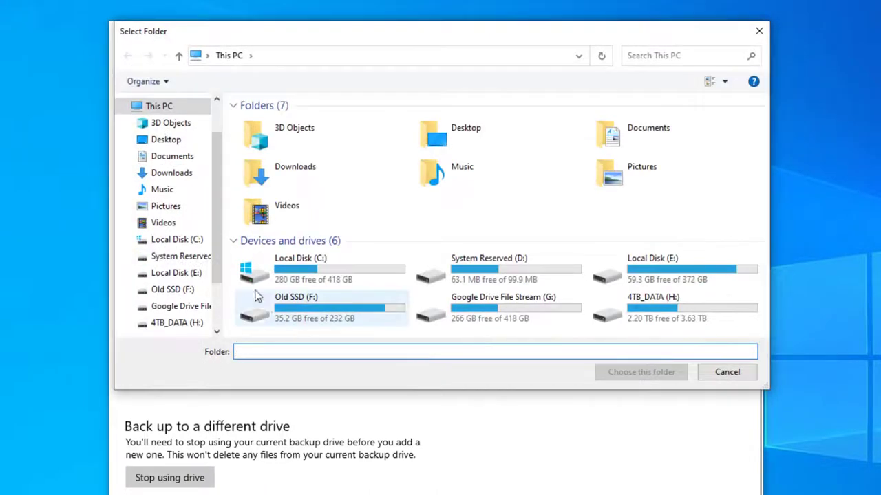
{"action": "double_click", "coordinate": [289, 268]}
{"action": "left_click", "coordinate": [287, 269]}
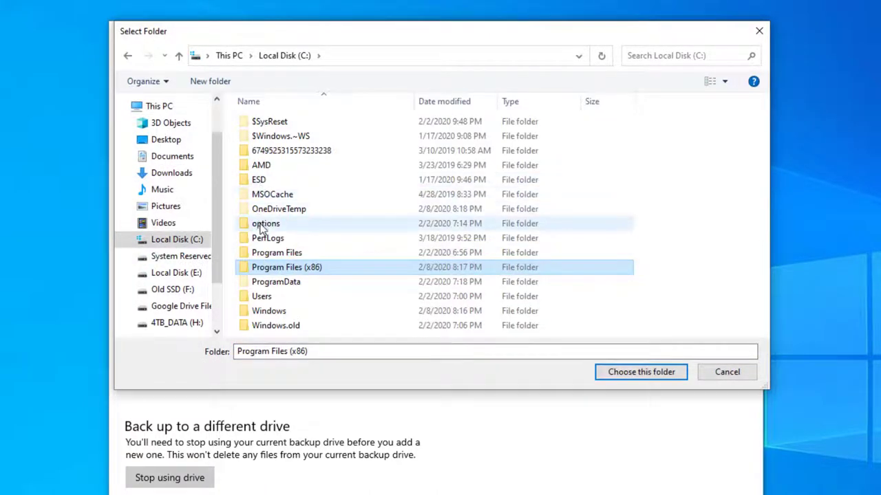
{"action": "double_click", "coordinate": [265, 226]}
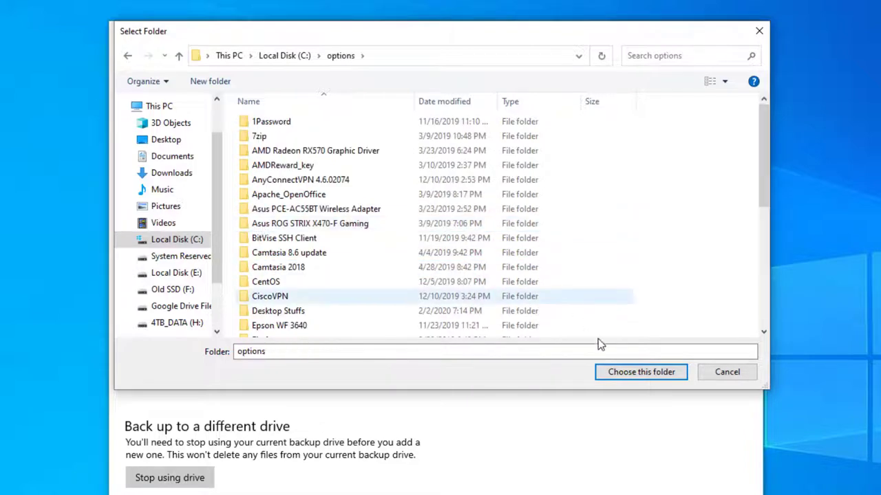
{"action": "left_click", "coordinate": [623, 374]}
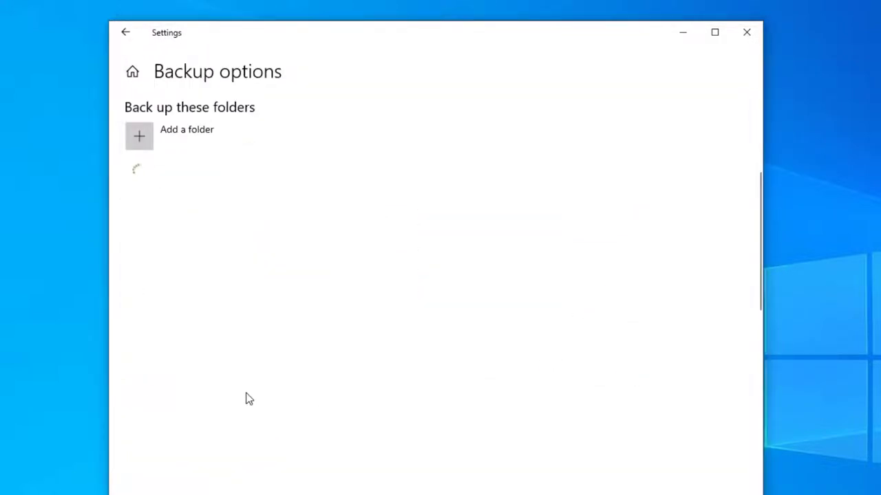
{"action": "scroll", "coordinate": [214, 337], "scroll_direction": "down", "scroll_amount": 10}
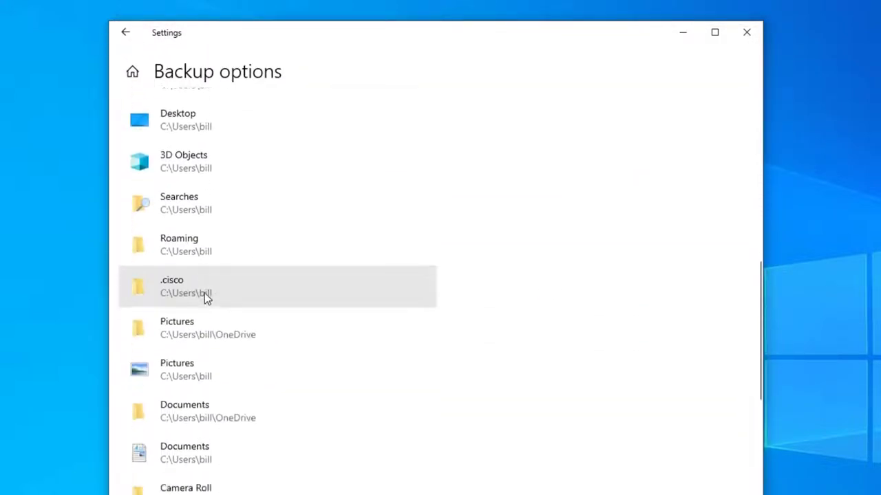
{"action": "scroll", "coordinate": [212, 307], "scroll_direction": "up", "scroll_amount": 6}
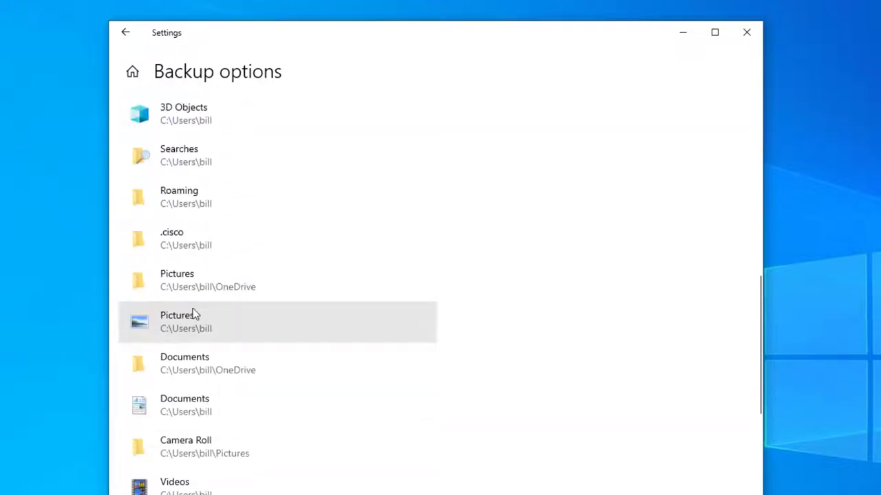
{"action": "scroll", "coordinate": [181, 207], "scroll_direction": "up", "scroll_amount": 6}
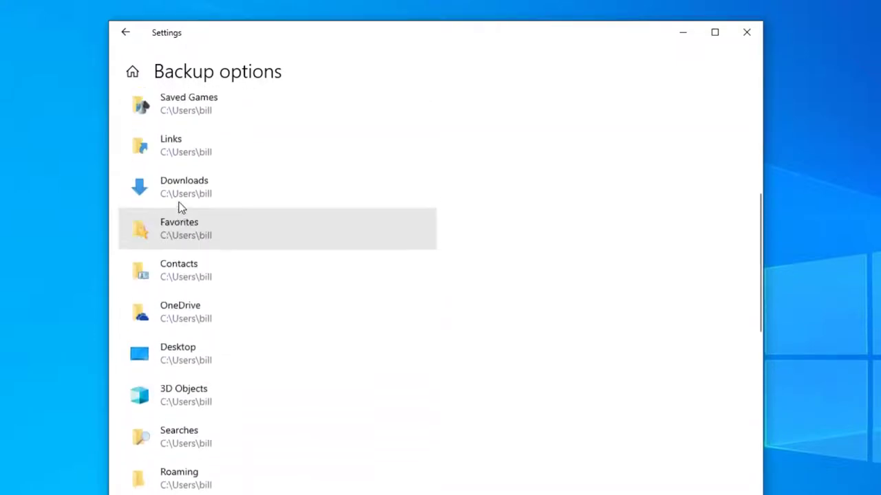
{"action": "scroll", "coordinate": [183, 354], "scroll_direction": "down", "scroll_amount": 6}
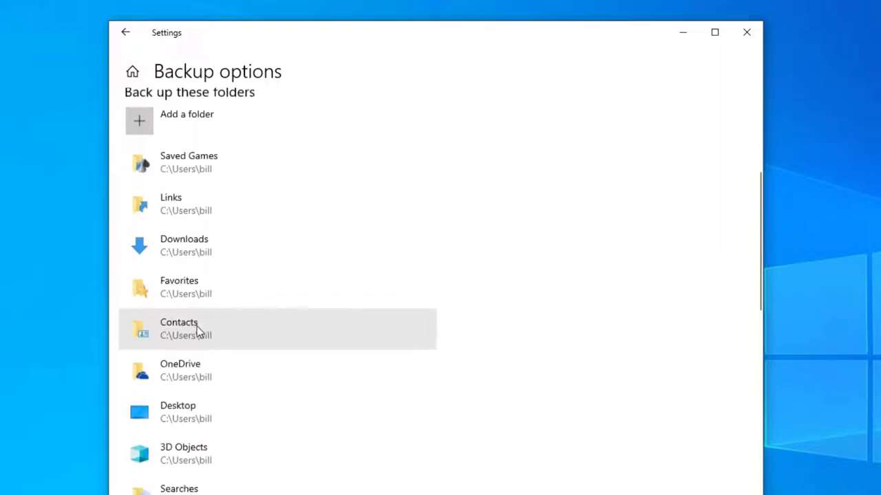
{"action": "scroll", "coordinate": [200, 310], "scroll_direction": "down", "scroll_amount": 3}
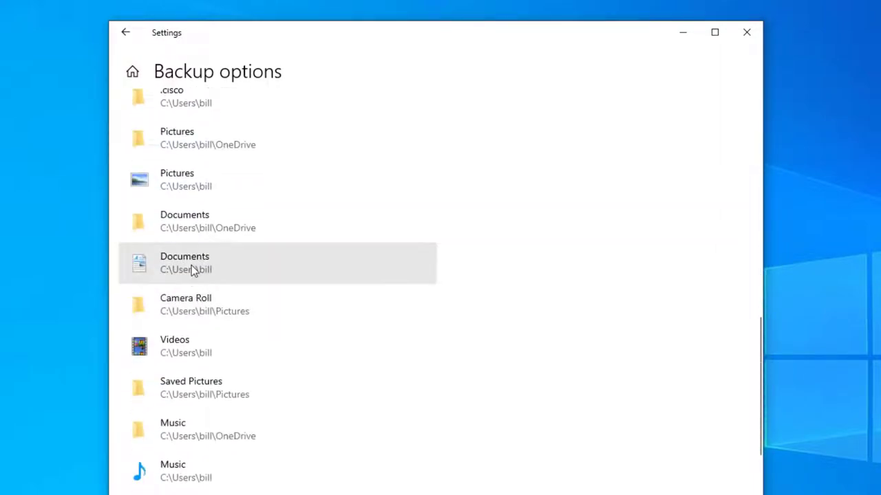
{"action": "scroll", "coordinate": [192, 269], "scroll_direction": "down", "scroll_amount": 7}
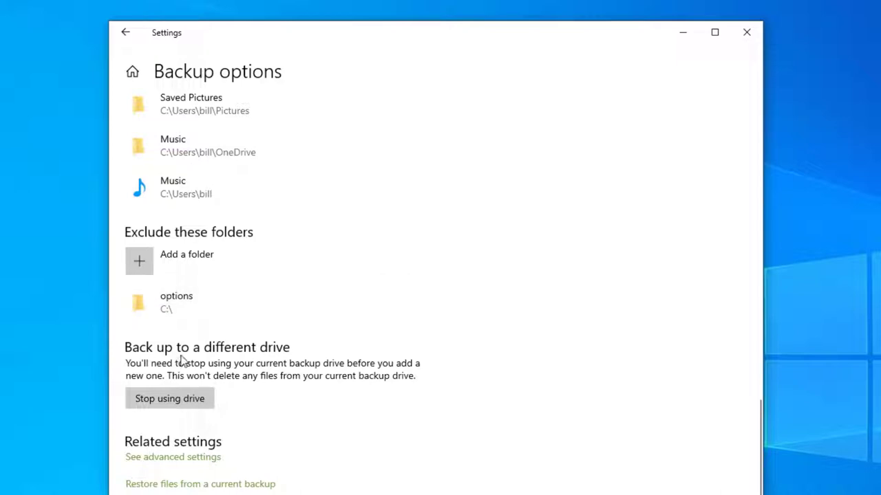
{"action": "scroll", "coordinate": [186, 358], "scroll_direction": "down", "scroll_amount": 1}
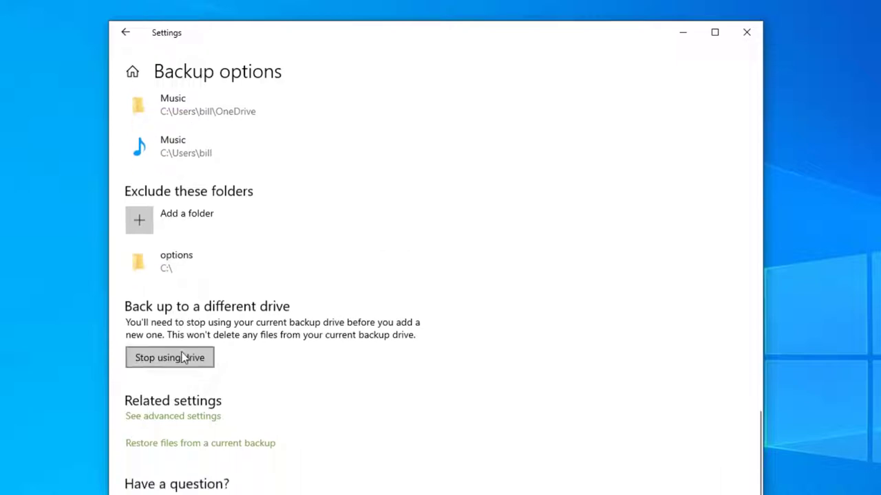
{"action": "scroll", "coordinate": [168, 378], "scroll_direction": "up", "scroll_amount": 3}
{"action": "scroll", "coordinate": [169, 381], "scroll_direction": "up", "scroll_amount": 12}
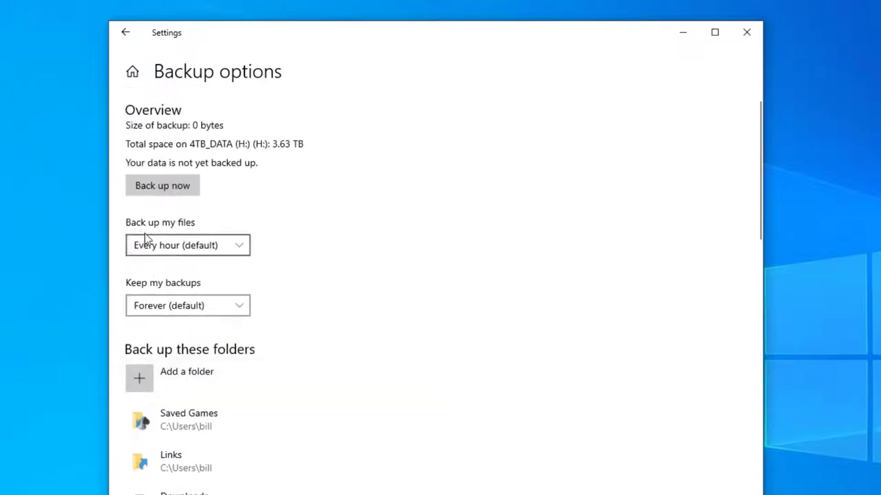
{"action": "left_click", "coordinate": [177, 254]}
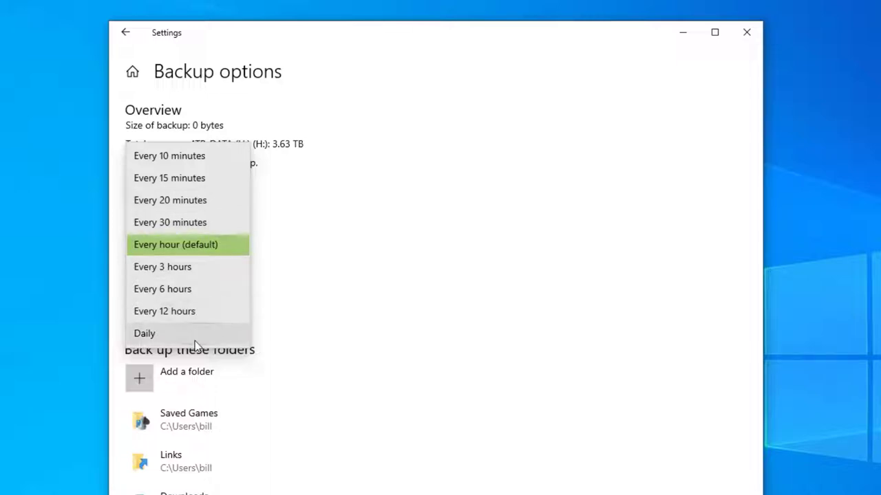
{"action": "left_click", "coordinate": [315, 313]}
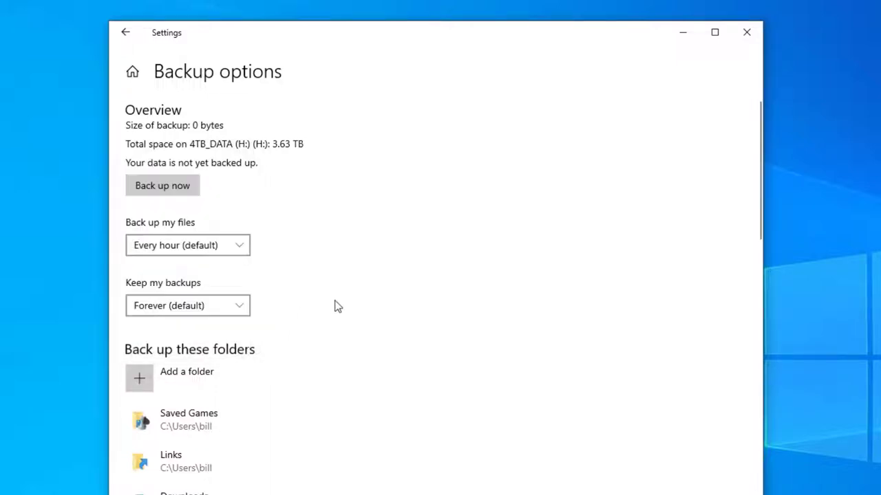
{"action": "left_click", "coordinate": [179, 315]}
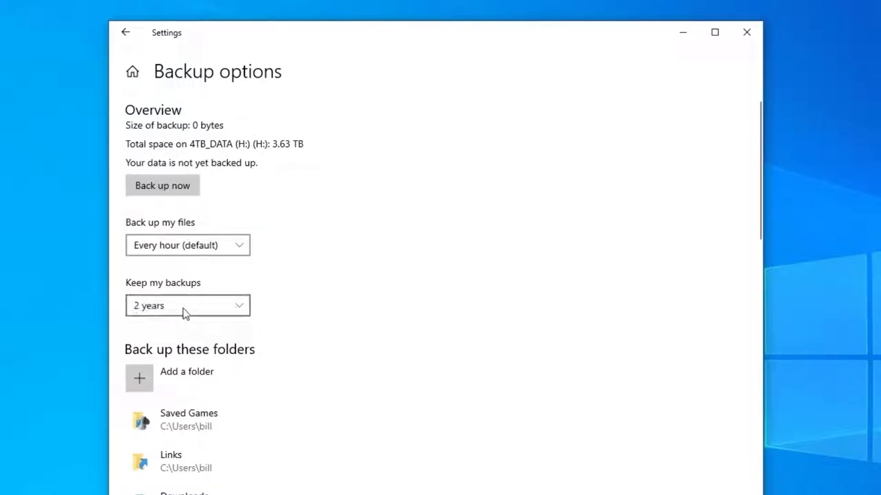
{"action": "left_click", "coordinate": [184, 314]}
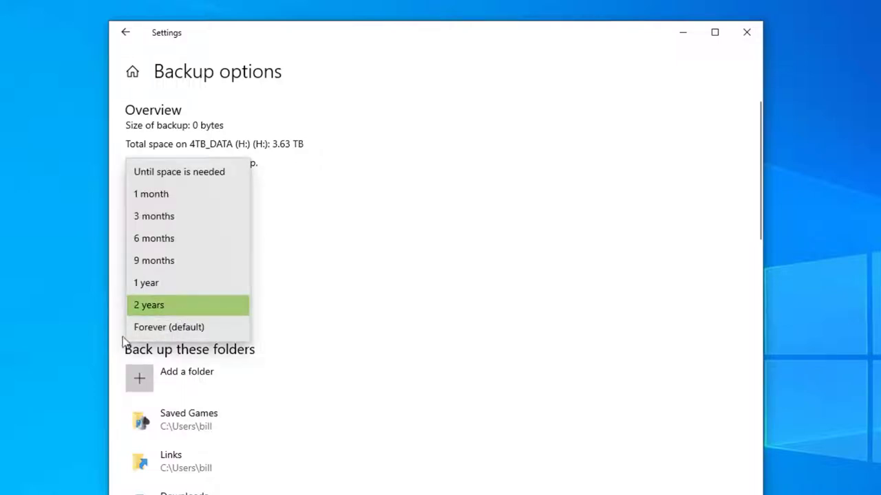
{"action": "left_click", "coordinate": [158, 332]}
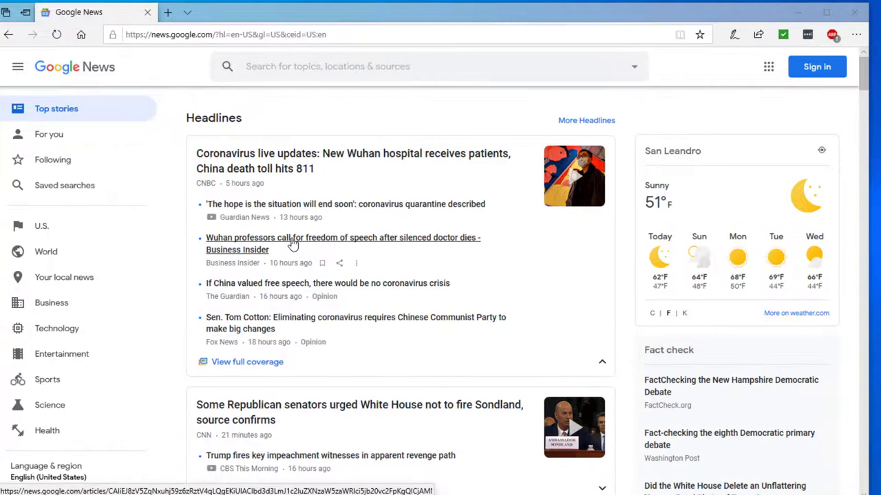
Step: Open the Business Insider Wuhan professors article, switch it to Reading view and enable Add notes
{"action": "left_click", "coordinate": [292, 243]}
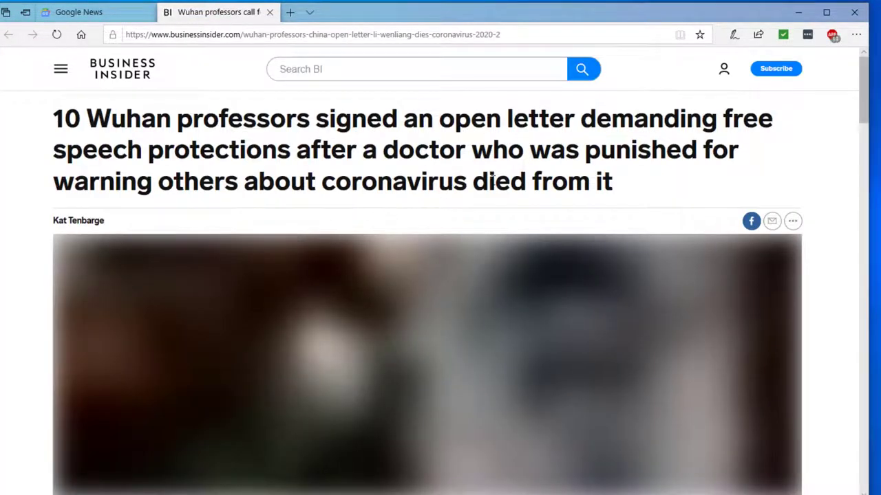
{"action": "scroll", "coordinate": [457, 216], "scroll_direction": "down", "scroll_amount": 5}
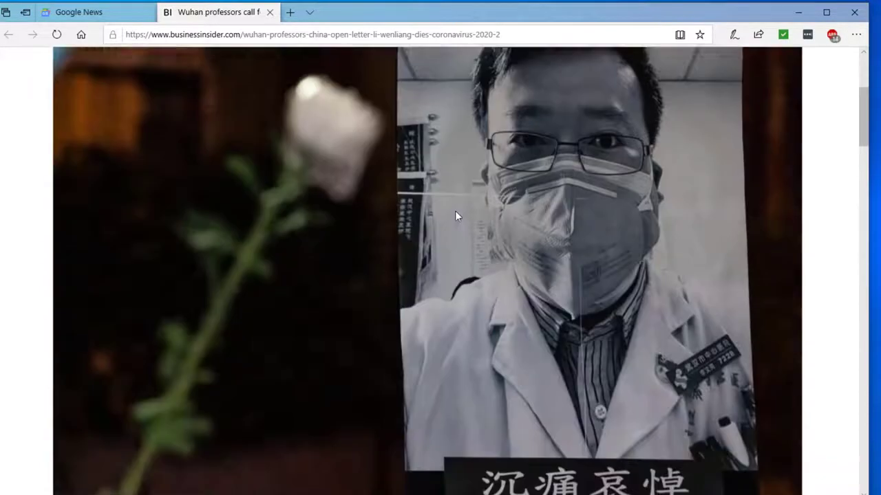
{"action": "scroll", "coordinate": [455, 216], "scroll_direction": "down", "scroll_amount": 4}
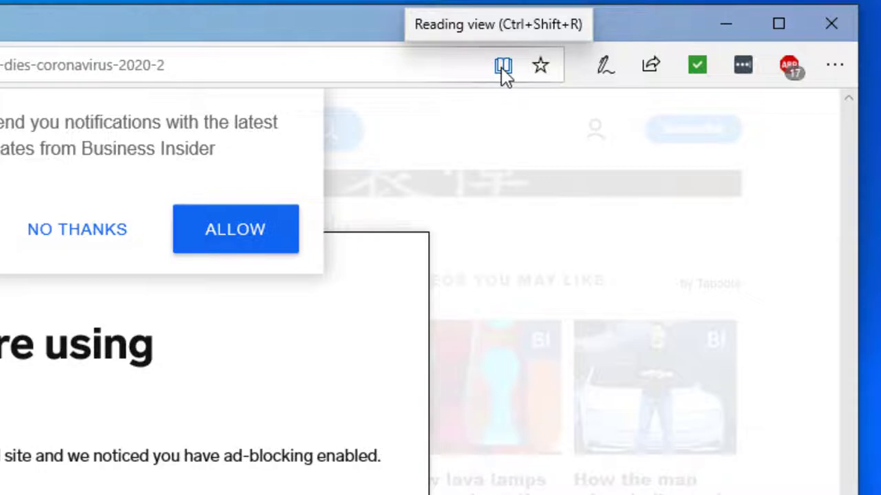
{"action": "left_click", "coordinate": [503, 66]}
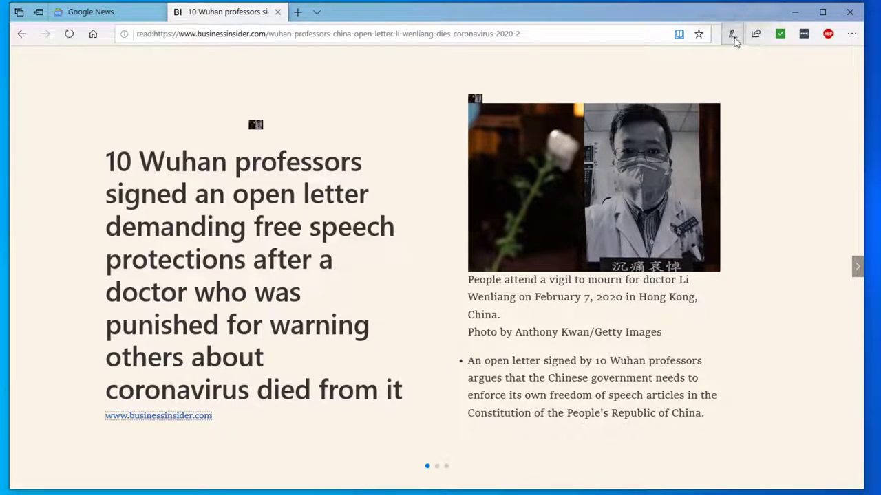
{"action": "left_click", "coordinate": [732, 37]}
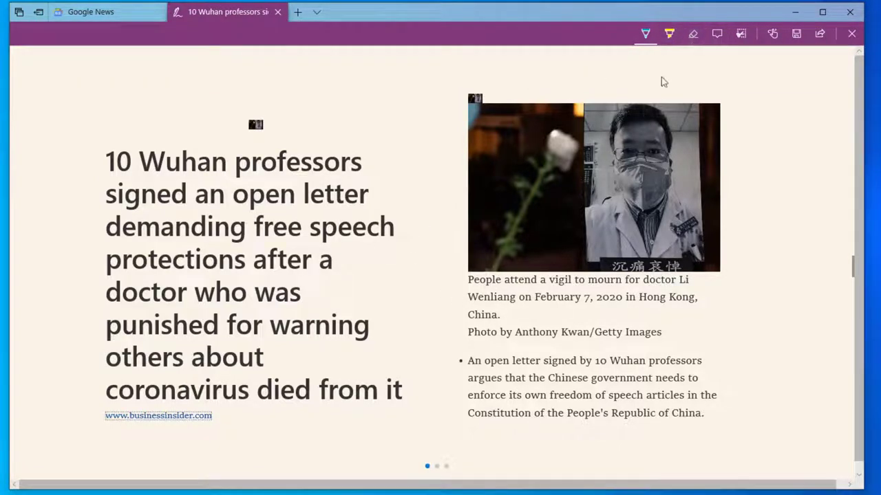
Step: Highlight the photo caption, erase the highlight, and underline the caption in blue pen instead
{"action": "left_click", "coordinate": [668, 33]}
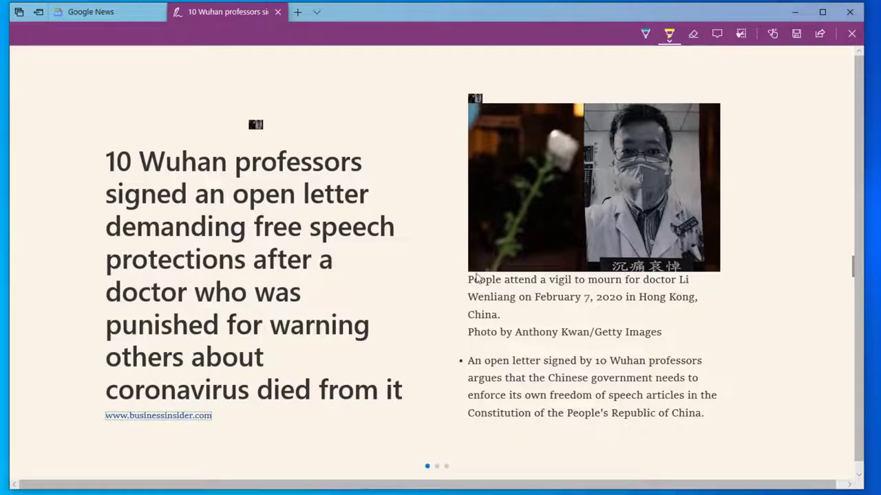
{"action": "left_click_drag", "start_coordinate": [474, 284], "coordinate": [696, 281]}
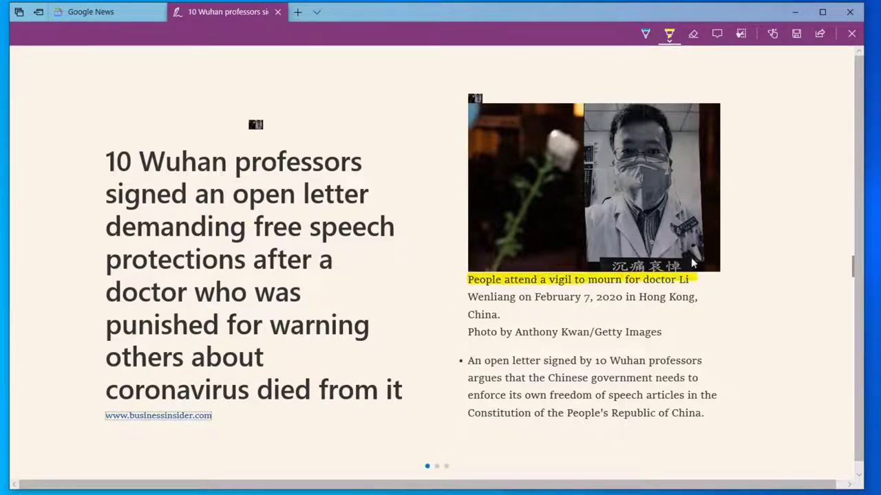
{"action": "left_click", "coordinate": [693, 33]}
{"action": "left_click", "coordinate": [641, 281]}
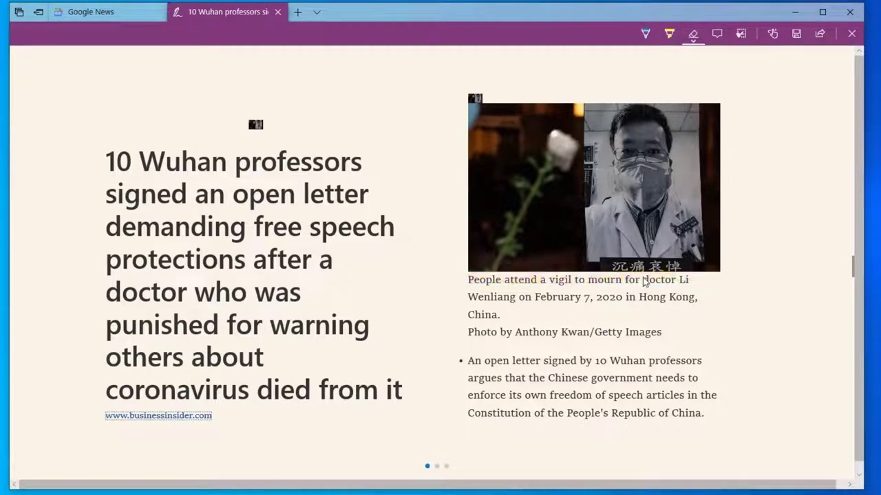
{"action": "left_click", "coordinate": [644, 34]}
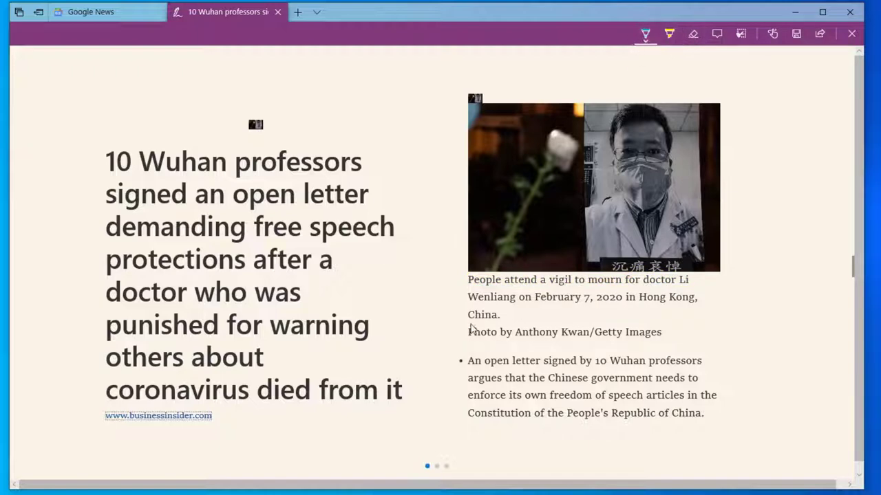
{"action": "mouse_move", "coordinate": [470, 282]}
{"action": "left_mouse_down"}
{"action": "mouse_move", "coordinate": [596, 279]}
{"action": "mouse_move", "coordinate": [536, 301]}
{"action": "left_mouse_up"}
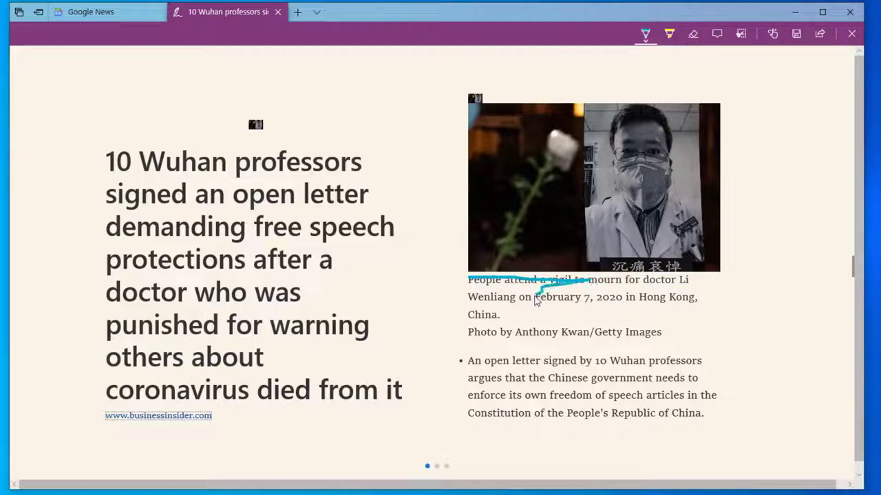
Step: Circle '10 Wuhan professors' and underline the next three headline lines in blue ink
{"action": "mouse_move", "coordinate": [104, 141]}
{"action": "left_mouse_down"}
{"action": "mouse_move", "coordinate": [128, 177]}
{"action": "mouse_move", "coordinate": [354, 176]}
{"action": "mouse_move", "coordinate": [91, 133]}
{"action": "left_mouse_up"}
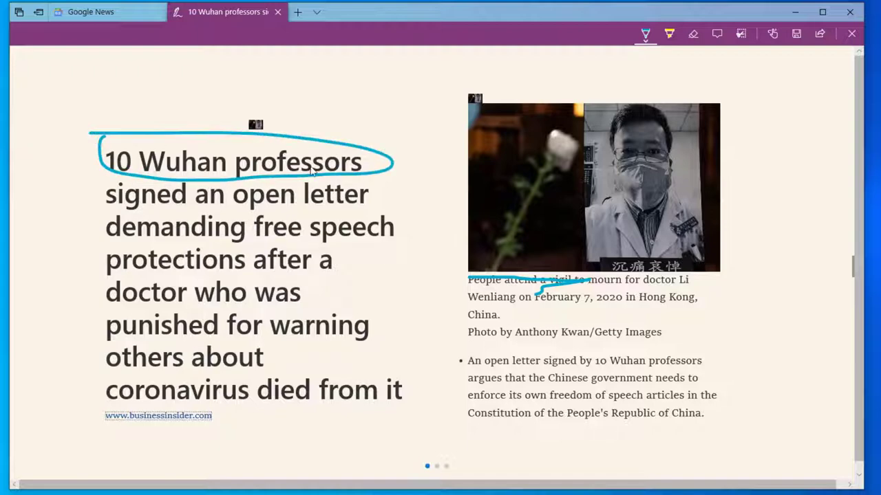
{"action": "left_click_drag", "start_coordinate": [106, 212], "coordinate": [373, 210]}
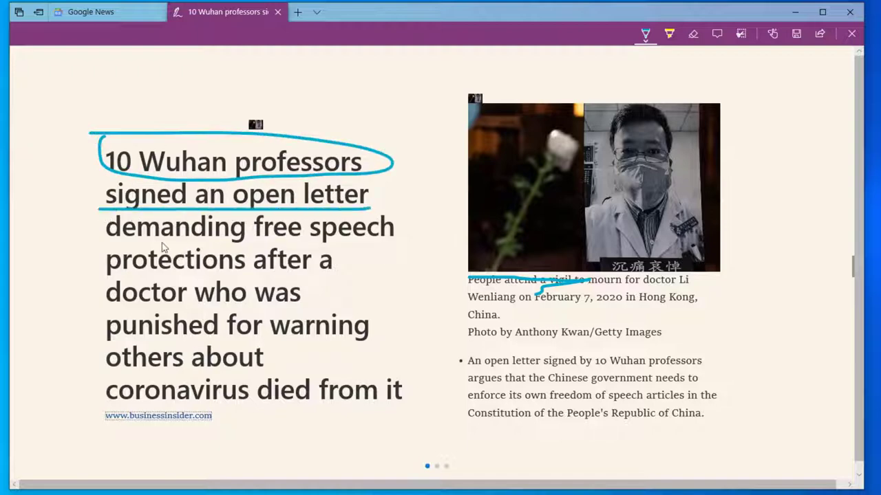
{"action": "left_click_drag", "start_coordinate": [103, 241], "coordinate": [389, 241]}
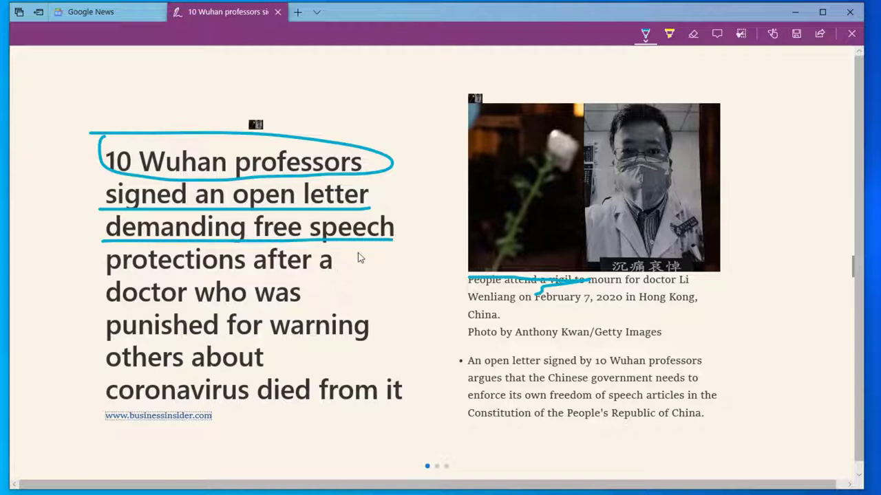
{"action": "left_click_drag", "start_coordinate": [89, 279], "coordinate": [336, 279]}
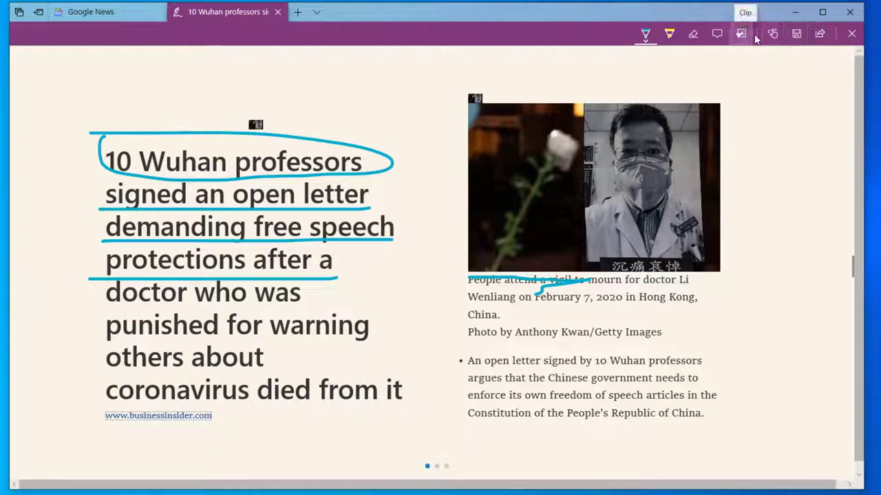
{"action": "left_click", "coordinate": [796, 33]}
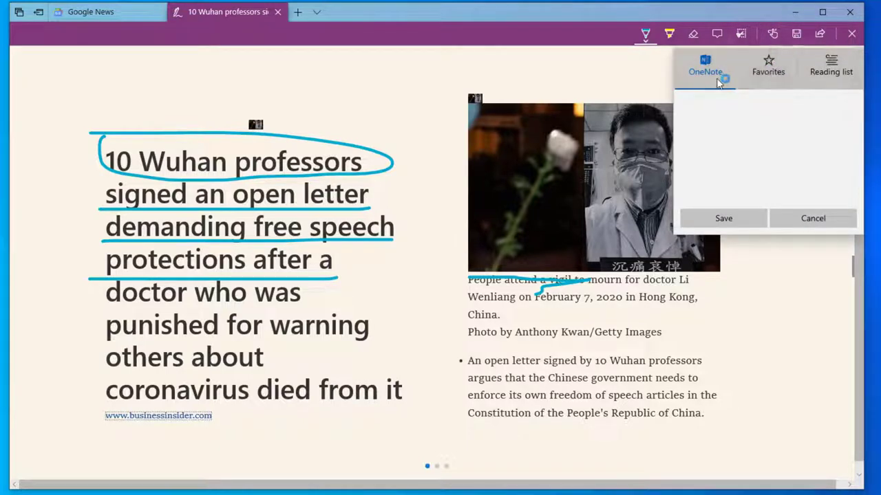
{"action": "left_click", "coordinate": [723, 219]}
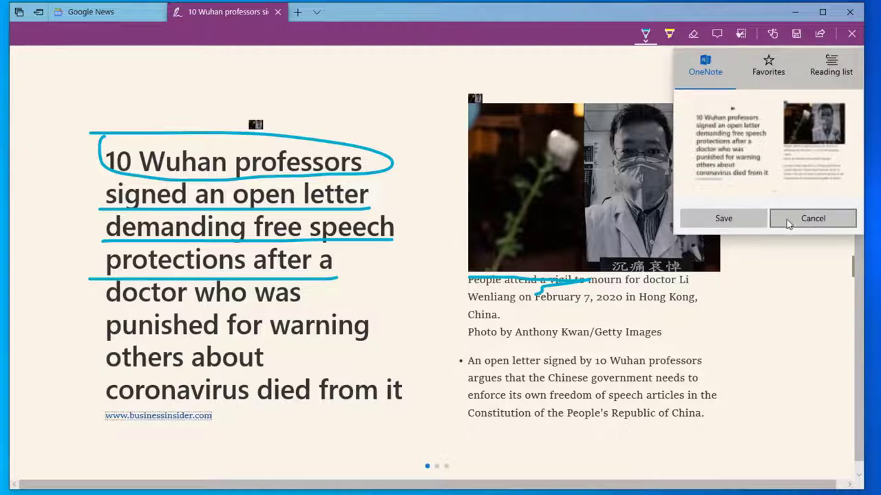
{"action": "left_click", "coordinate": [796, 222]}
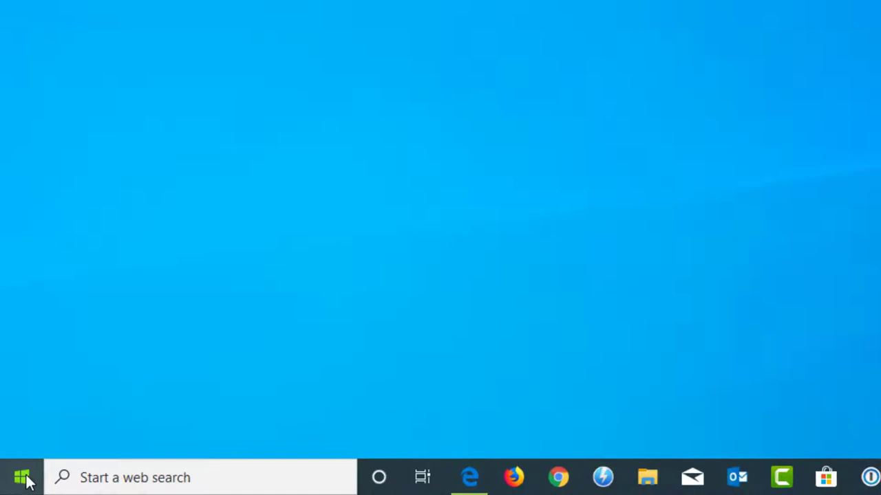
Step: In Ease of Access > Display, raise Make text bigger to 126% and apply it
{"action": "left_click", "coordinate": [24, 476]}
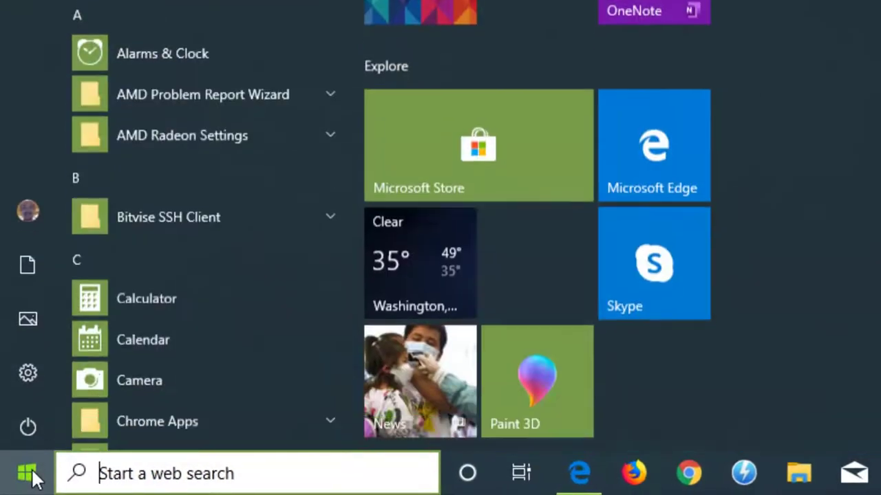
{"action": "left_click", "coordinate": [26, 380]}
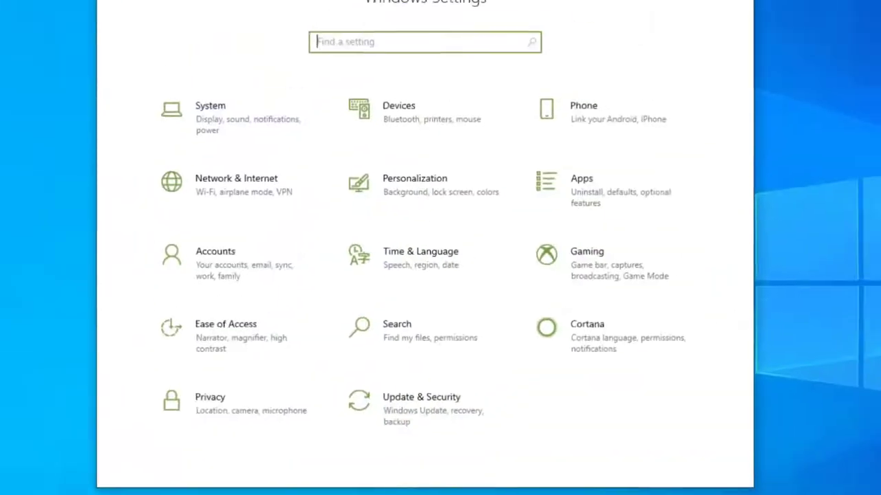
{"action": "left_click", "coordinate": [194, 365]}
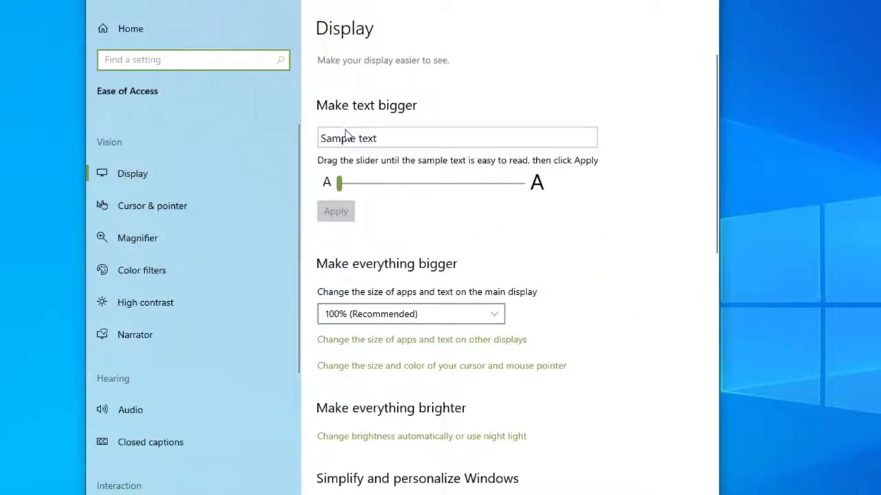
{"action": "left_click", "coordinate": [339, 184]}
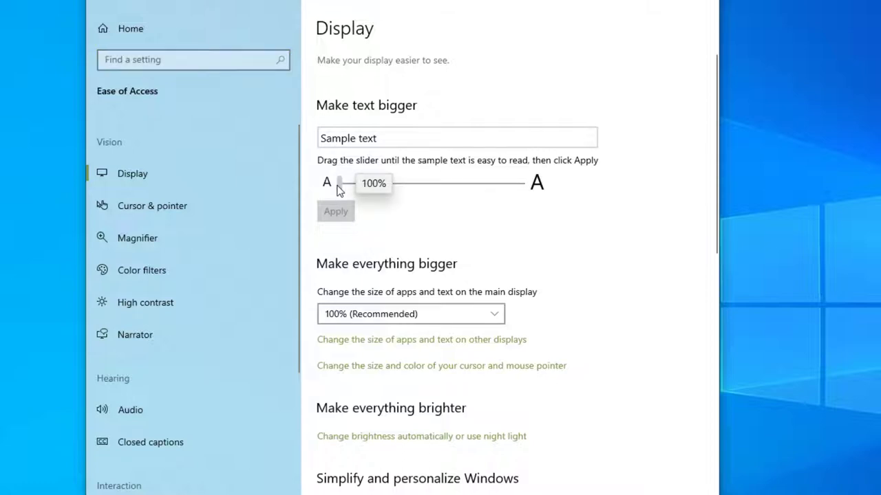
{"action": "left_click_drag", "start_coordinate": [337, 189], "coordinate": [374, 188]}
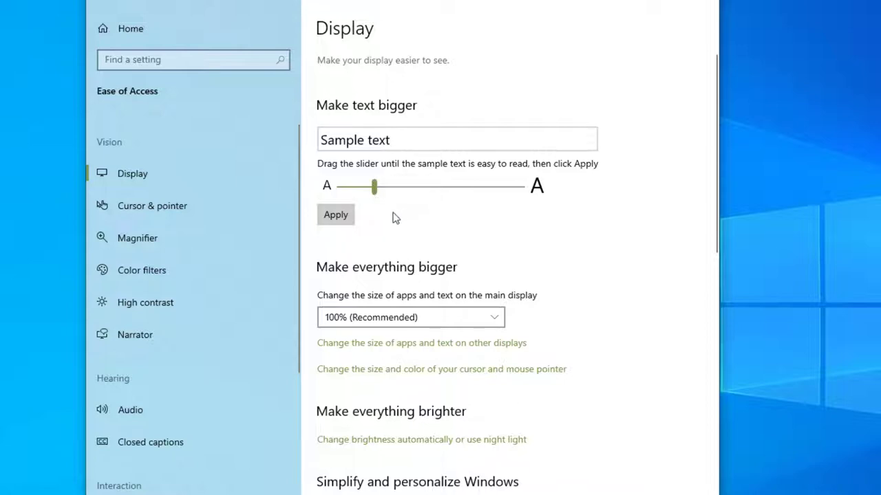
{"action": "left_click", "coordinate": [337, 216]}
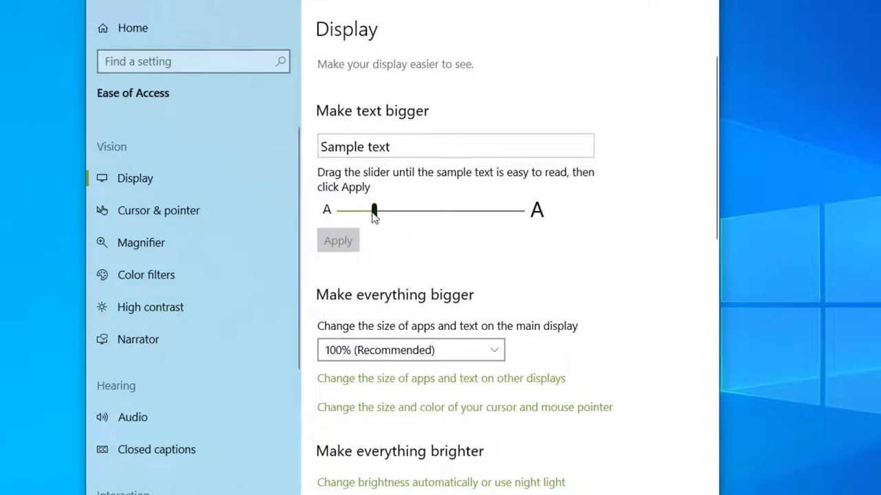
{"action": "left_click_drag", "start_coordinate": [374, 214], "coordinate": [374, 211]}
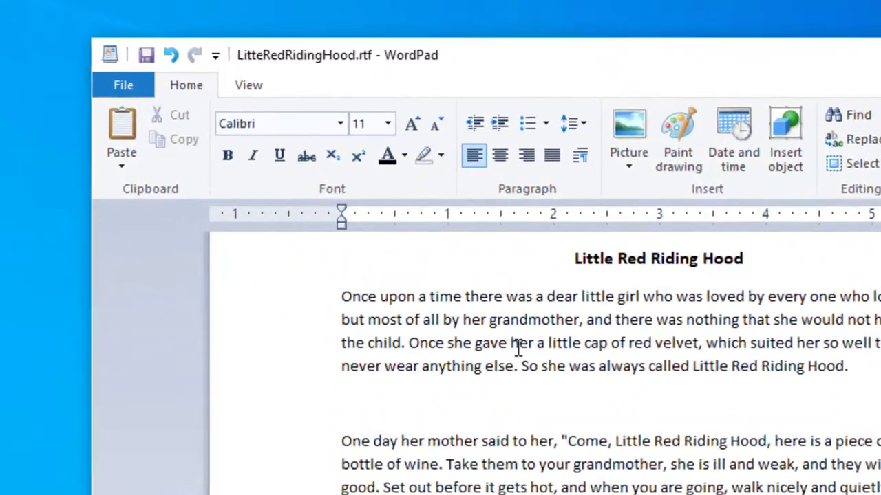
Step: Print LitteRedRidingHood.rtf with Microsoft Print to PDF, saving it as Test on the Desktop
{"action": "left_click", "coordinate": [118, 89]}
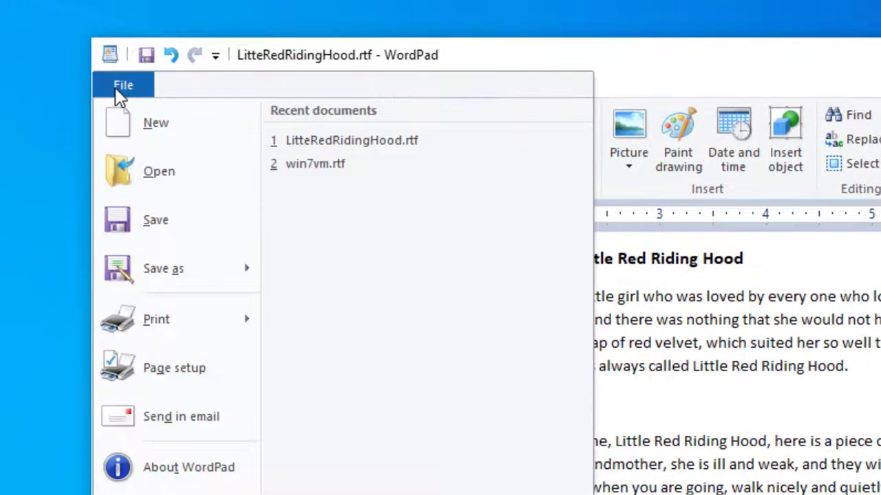
{"action": "left_click", "coordinate": [172, 322]}
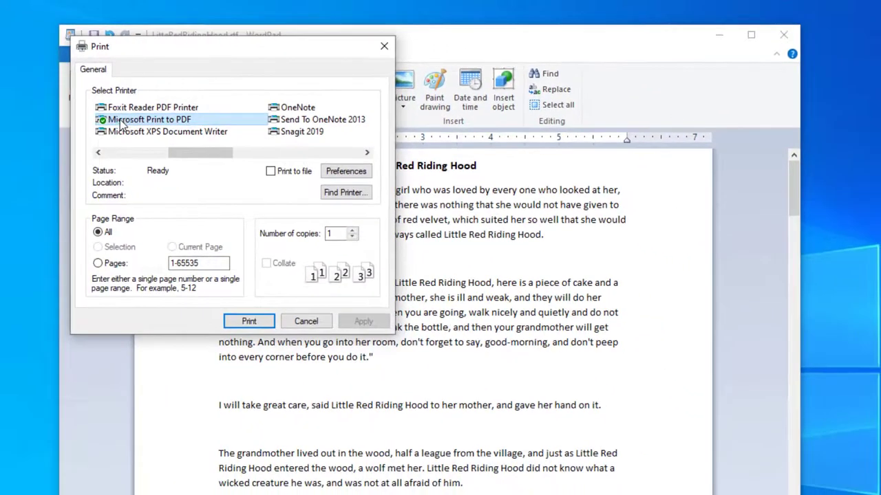
{"action": "left_click", "coordinate": [254, 323]}
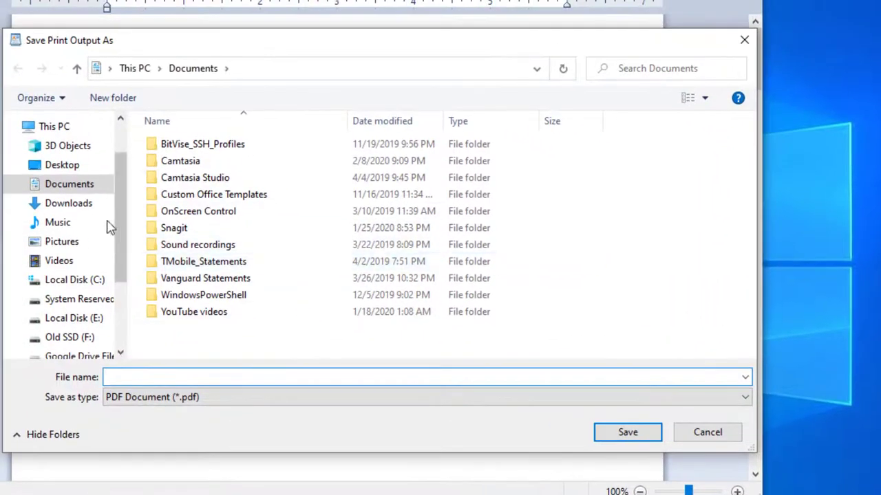
{"action": "left_click", "coordinate": [69, 168]}
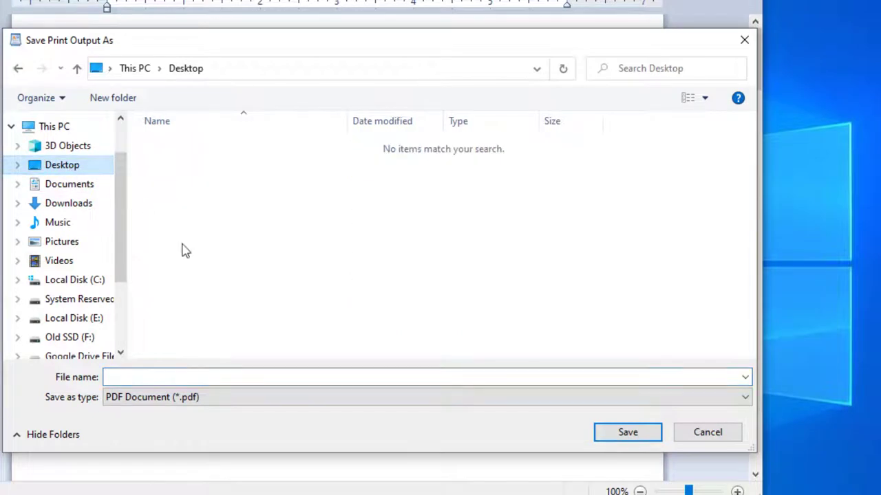
{"action": "left_click", "coordinate": [229, 377]}
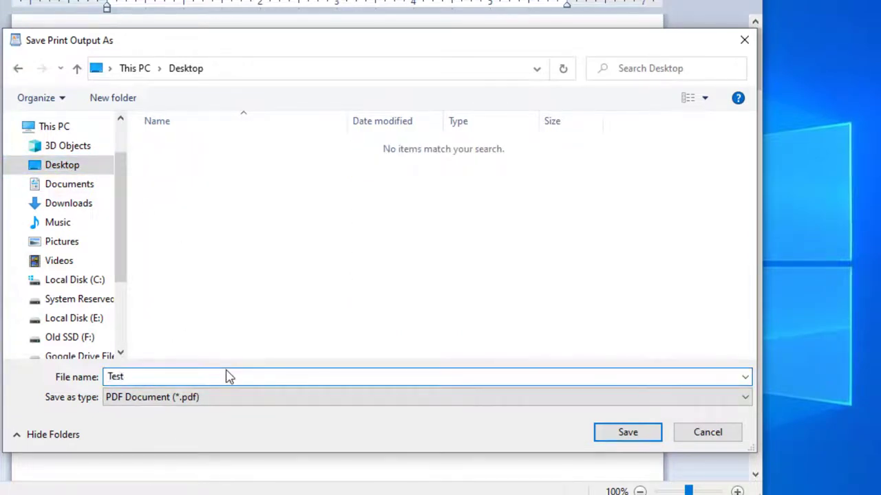
{"action": "left_click", "coordinate": [628, 432]}
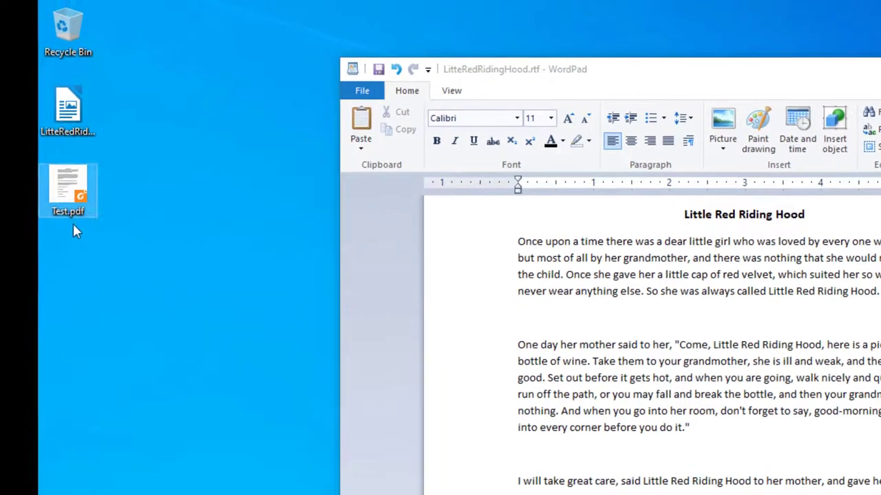
Step: Open Test.pdf from the desktop in Foxit Reader and scroll through its five pages
{"action": "left_click_drag", "start_coordinate": [68, 199], "coordinate": [221, 195]}
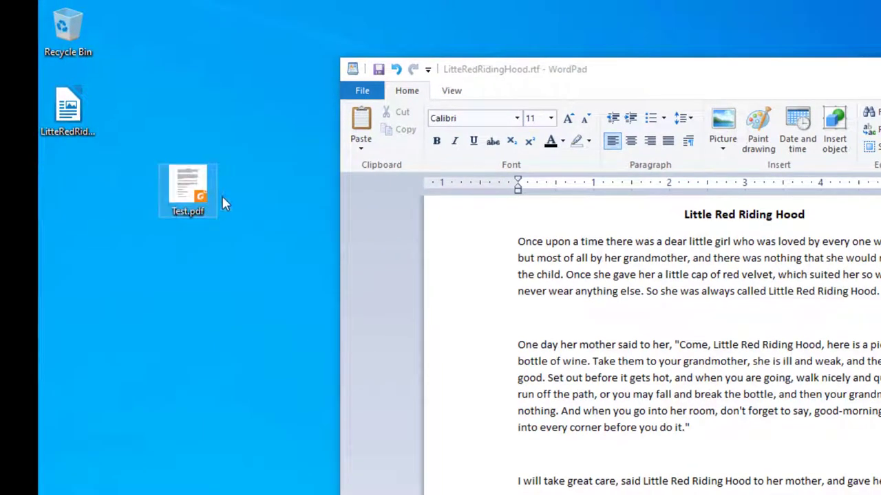
{"action": "left_click", "coordinate": [730, 241]}
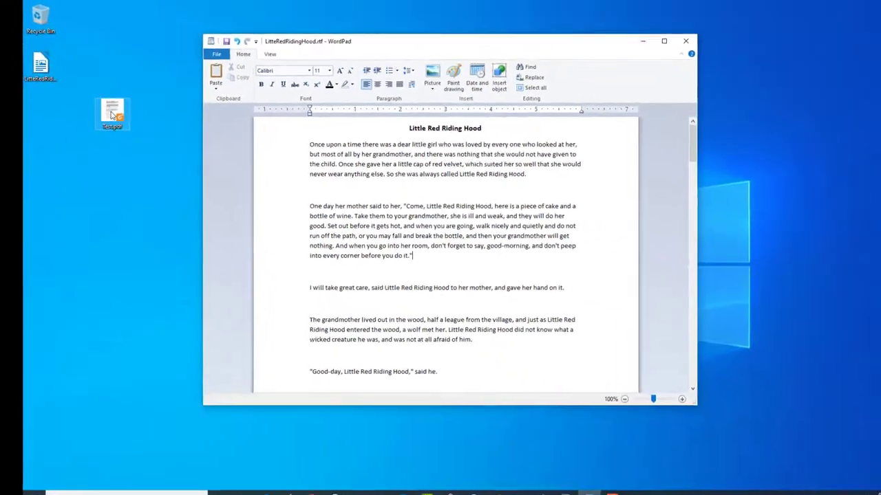
{"action": "double_click", "coordinate": [110, 112]}
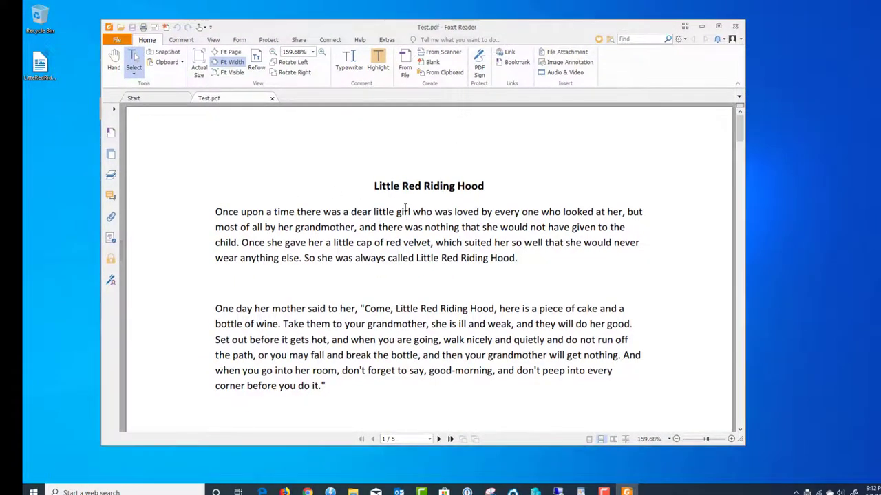
{"action": "scroll", "coordinate": [405, 208], "scroll_direction": "down", "scroll_amount": 10}
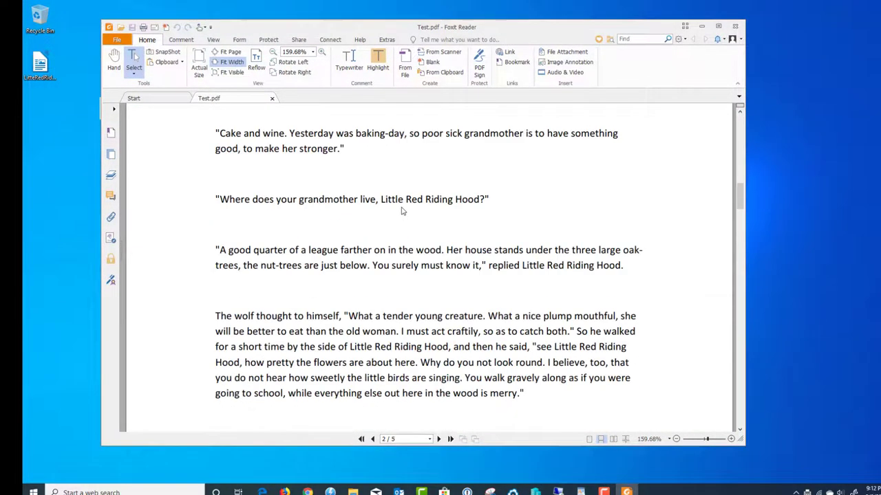
{"action": "scroll", "coordinate": [402, 211], "scroll_direction": "down", "scroll_amount": 10}
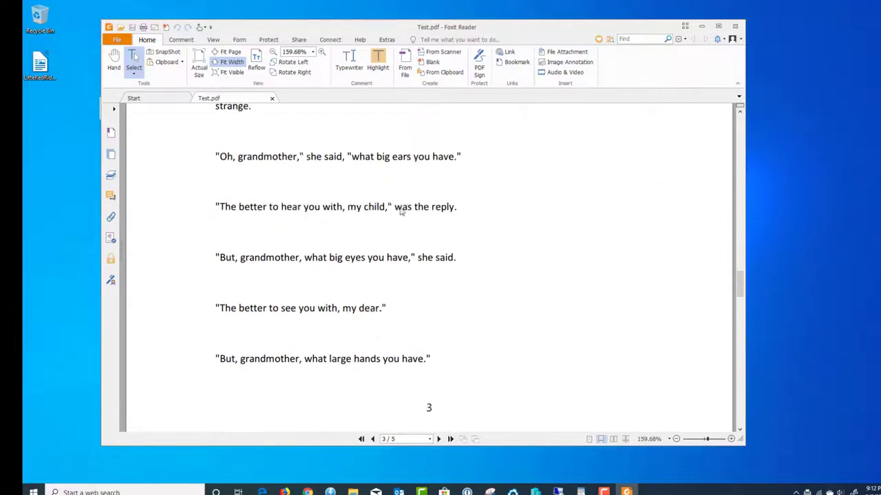
{"action": "scroll", "coordinate": [401, 212], "scroll_direction": "down", "scroll_amount": 10}
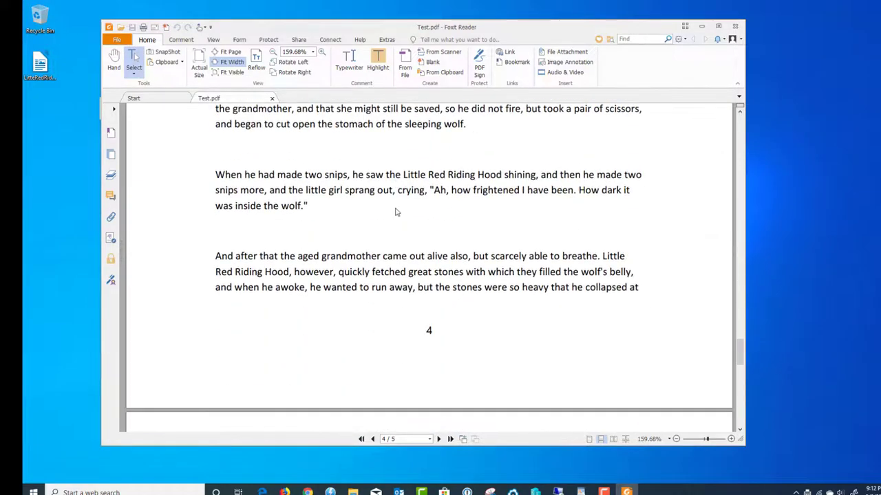
{"action": "scroll", "coordinate": [396, 213], "scroll_direction": "down", "scroll_amount": 5}
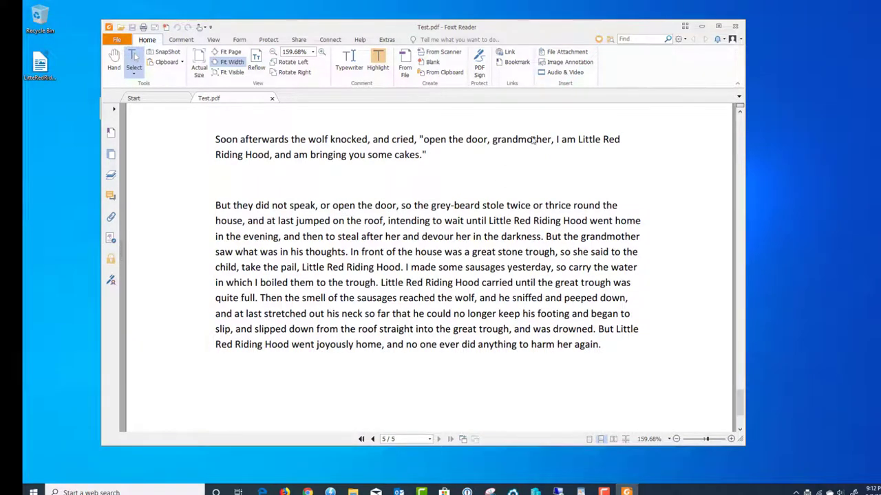
{"action": "scroll", "coordinate": [476, 265], "scroll_direction": "up", "scroll_amount": 2}
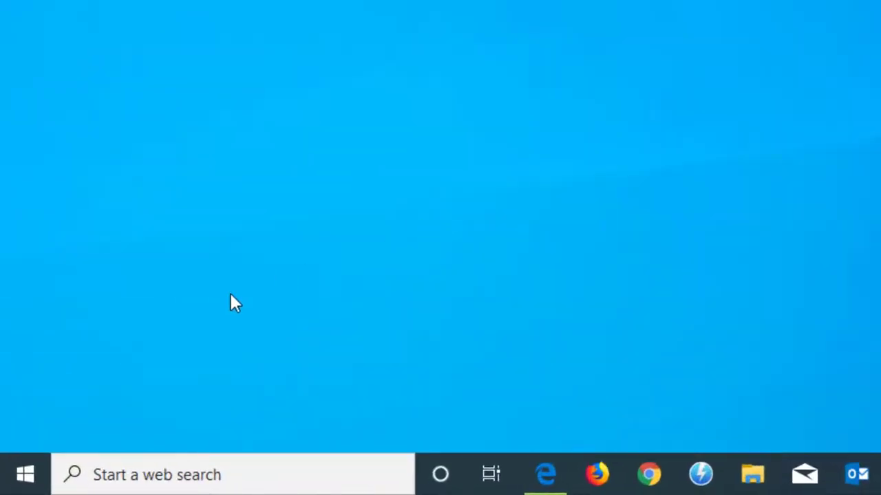
Step: Launch Steps Recorder from the Start menu's Windows Accessories, reposition it, and start recording
{"action": "left_click", "coordinate": [32, 475]}
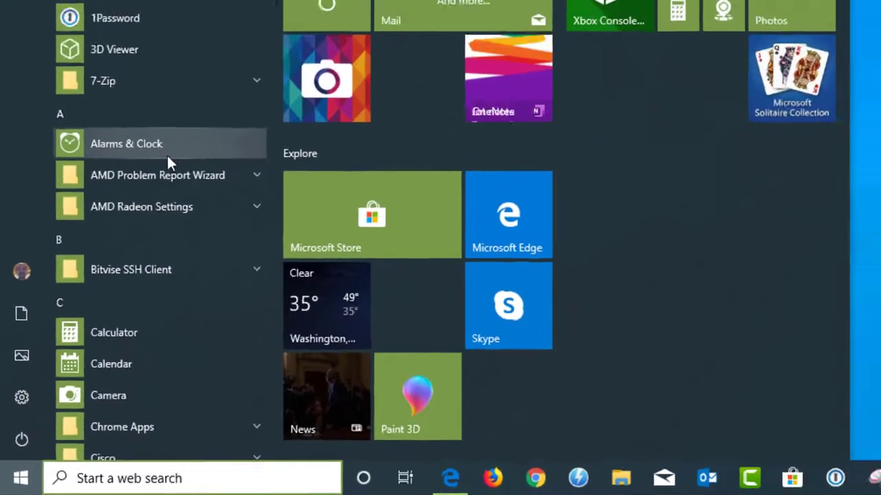
{"action": "scroll", "coordinate": [199, 94], "scroll_direction": "down", "scroll_amount": 10}
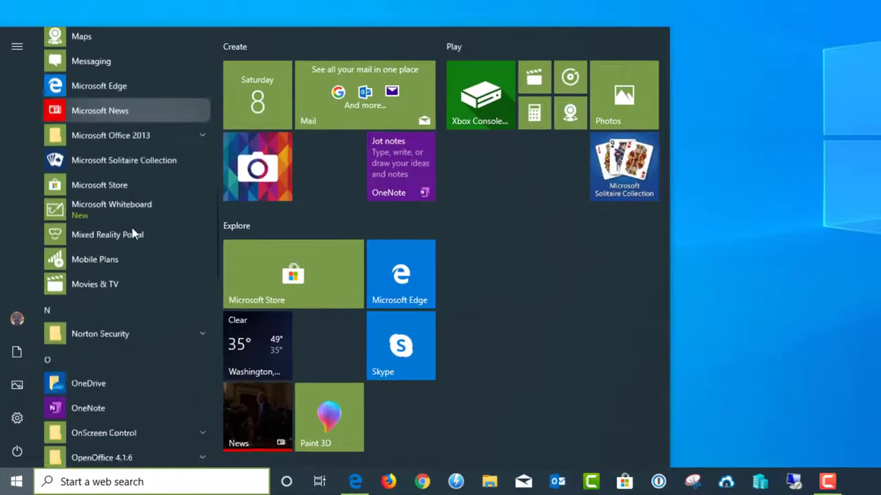
{"action": "scroll", "coordinate": [133, 235], "scroll_direction": "down", "scroll_amount": 10}
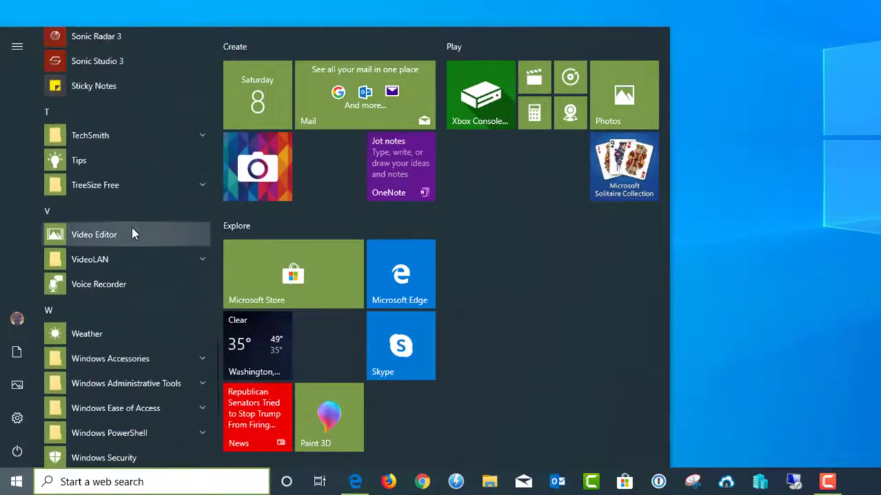
{"action": "scroll", "coordinate": [132, 234], "scroll_direction": "down", "scroll_amount": 3}
{"action": "left_click", "coordinate": [167, 166]}
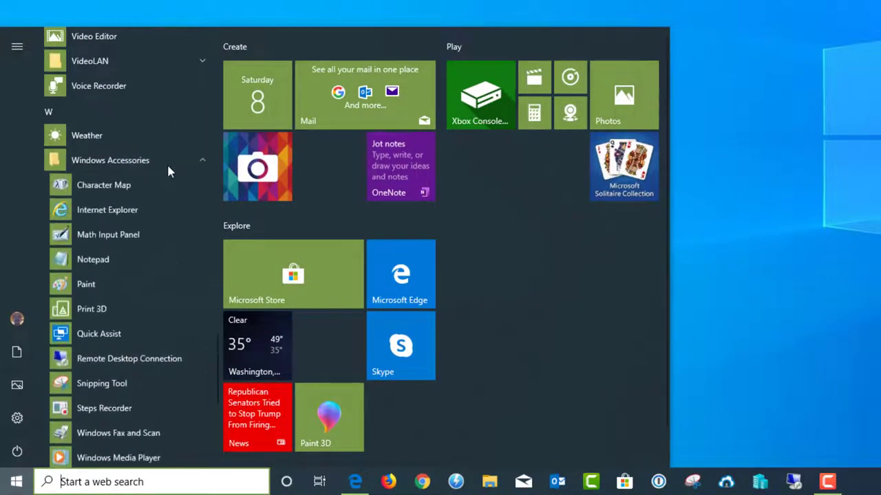
{"action": "left_click", "coordinate": [121, 417]}
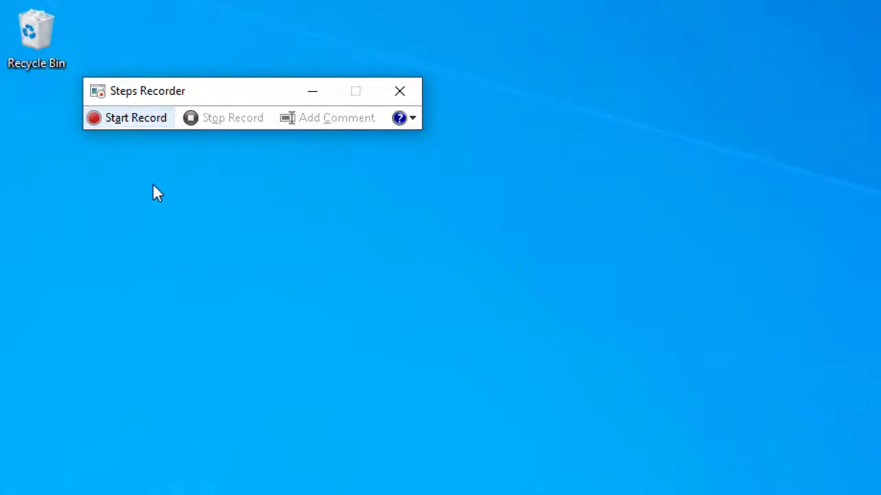
{"action": "left_click_drag", "start_coordinate": [216, 94], "coordinate": [229, 117]}
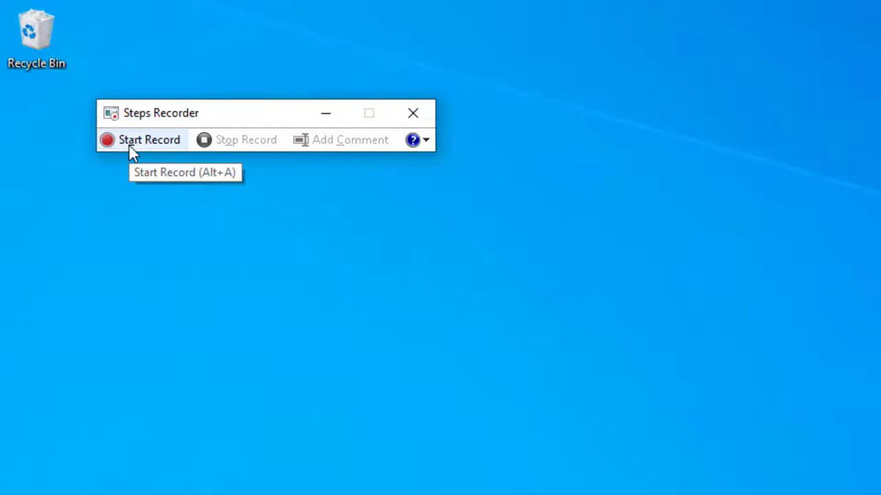
{"action": "left_click", "coordinate": [130, 143]}
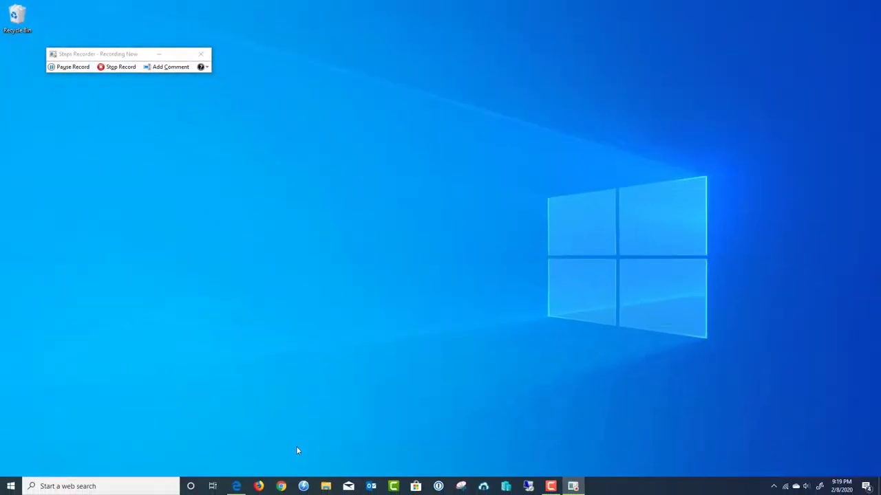
{"action": "left_click", "coordinate": [282, 486]}
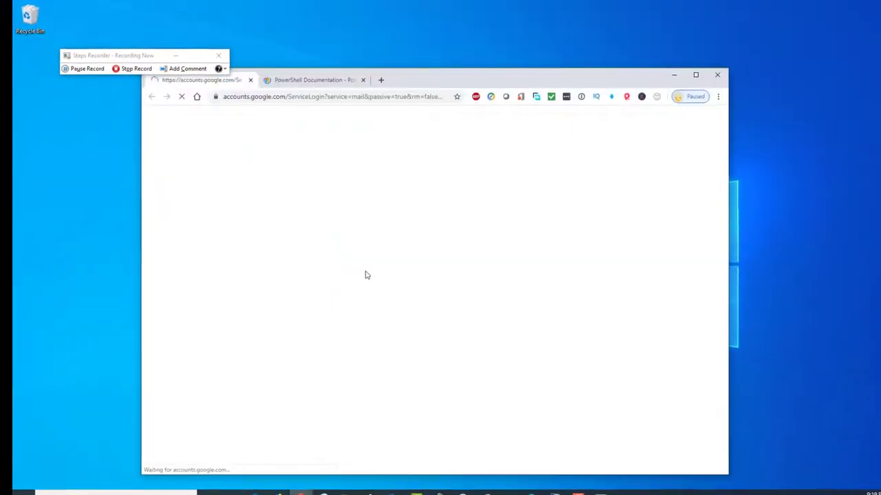
{"action": "left_click", "coordinate": [376, 81]}
{"action": "left_click", "coordinate": [337, 100]}
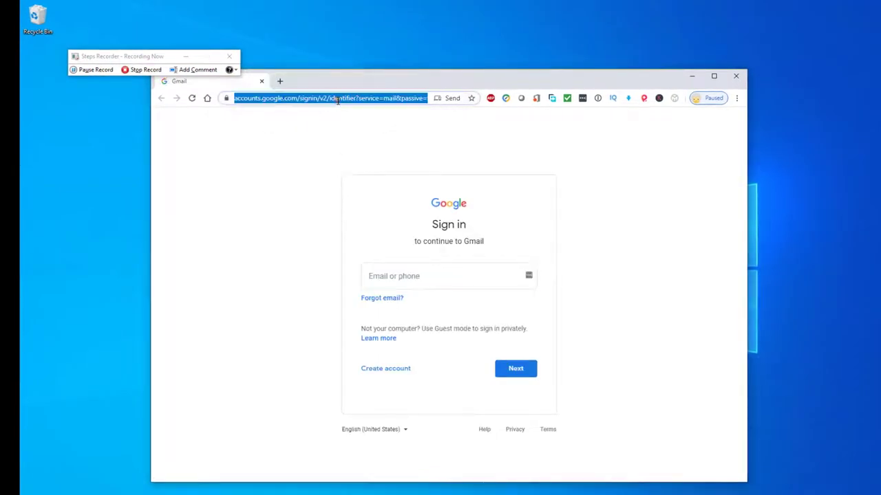
{"action": "type", "text": "www"}
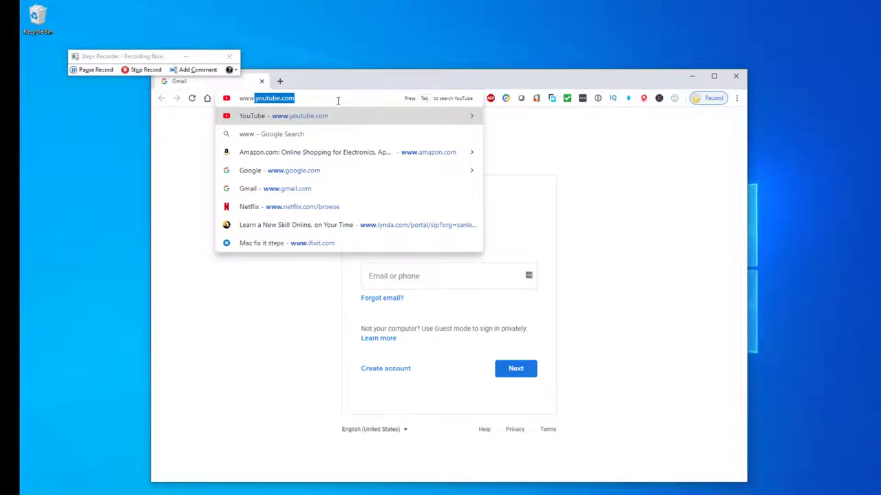
{"action": "type", "text": ".google.com"}
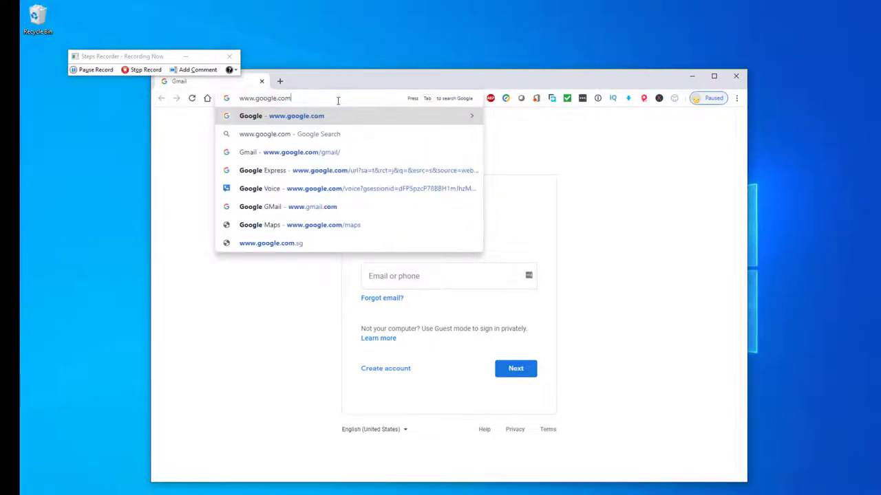
{"action": "key", "text": "Return"}
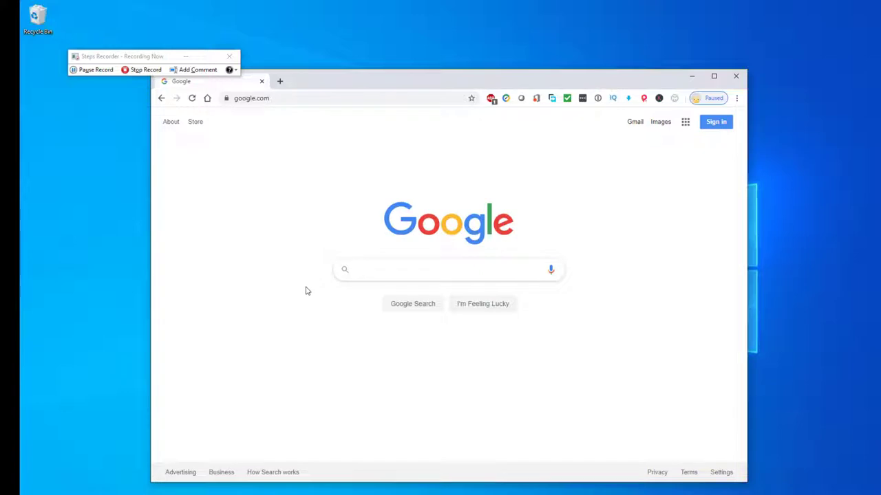
Step: Search Google for 'how to cook a cake' and open wikiHow's How to Bake a Cake
{"action": "type", "text": "how to co"}
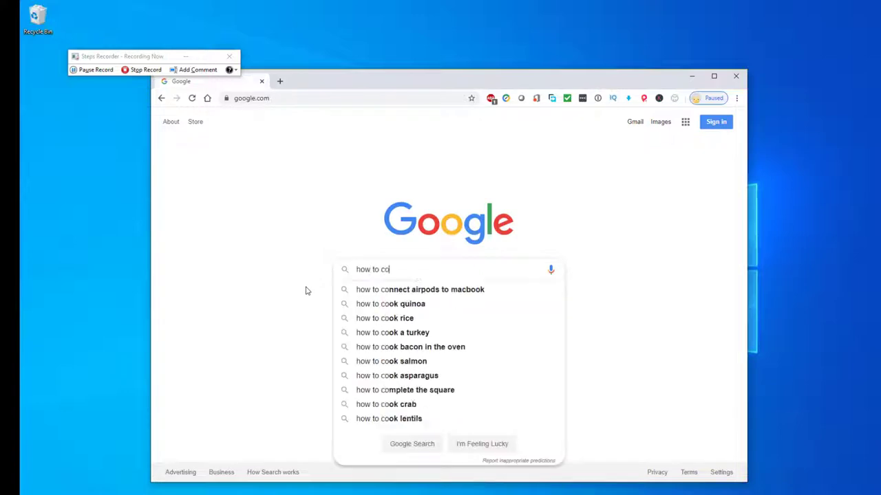
{"action": "type", "text": "ok a cake"}
{"action": "key", "text": "Return"}
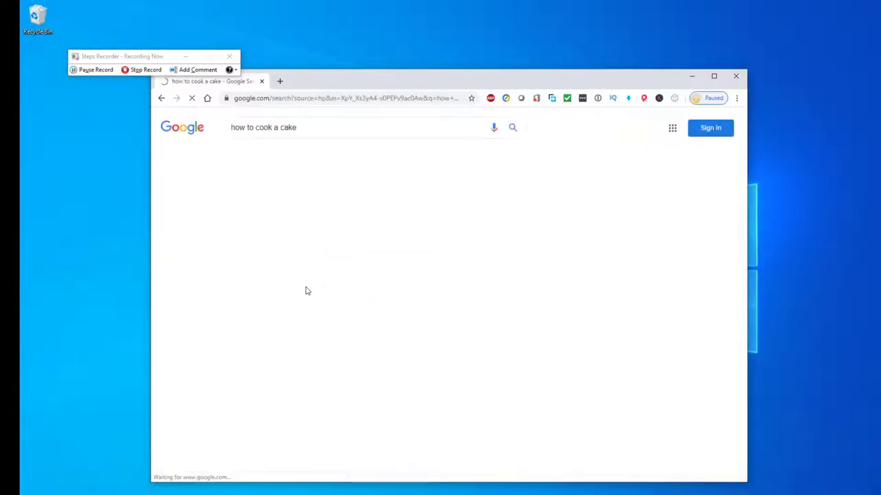
{"action": "scroll", "coordinate": [295, 289], "scroll_direction": "down", "scroll_amount": 5}
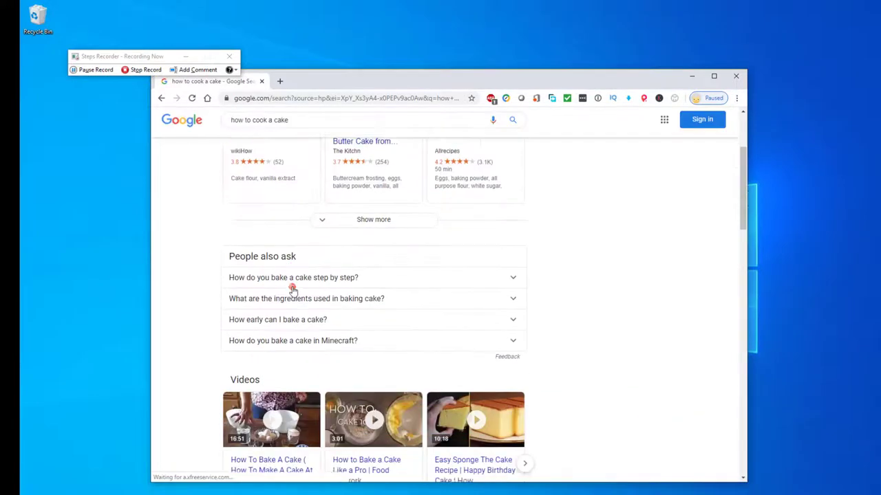
{"action": "scroll", "coordinate": [330, 295], "scroll_direction": "down", "scroll_amount": 1}
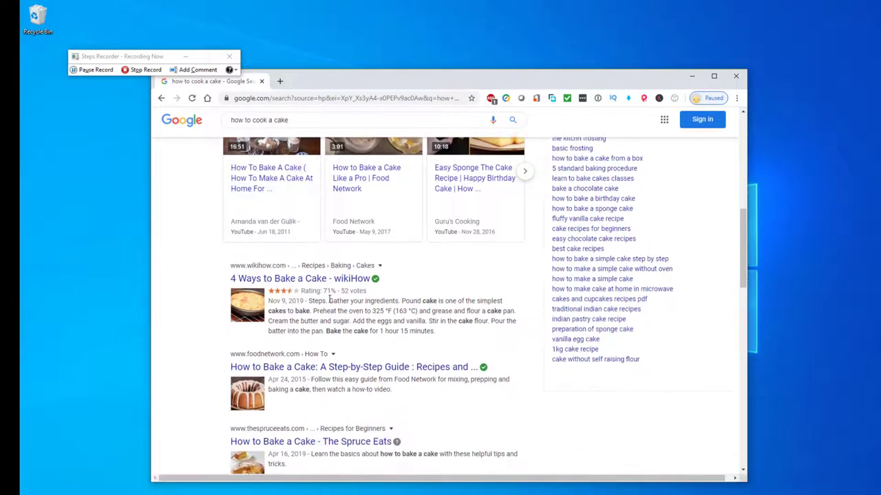
{"action": "left_click", "coordinate": [277, 281]}
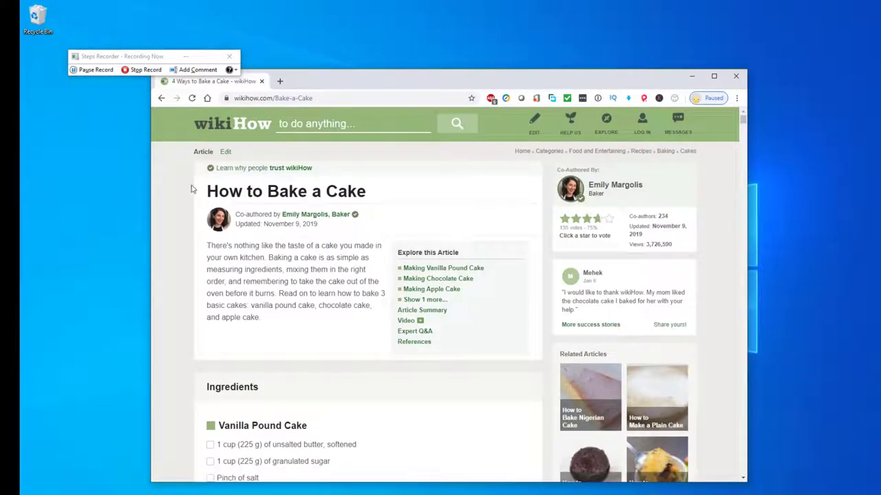
Step: Stop the recording and enlarge the Recorded Steps report window
{"action": "left_click", "coordinate": [131, 71]}
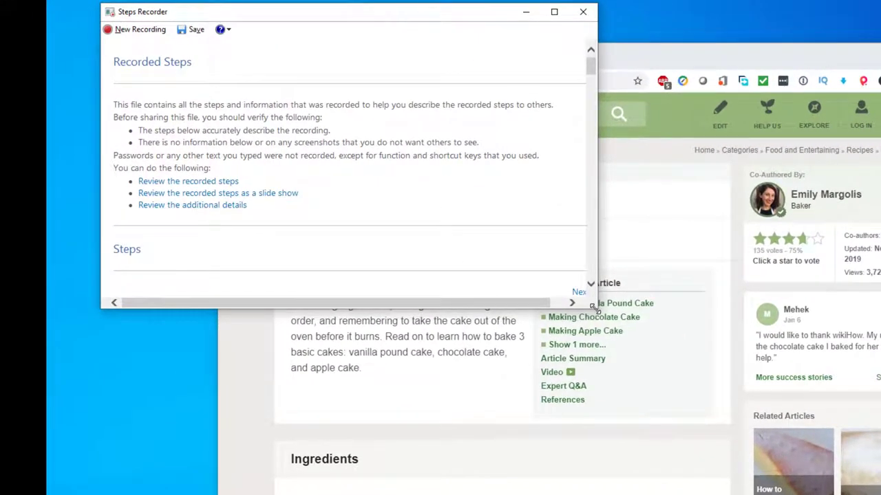
{"action": "left_click_drag", "start_coordinate": [589, 308], "coordinate": [715, 487]}
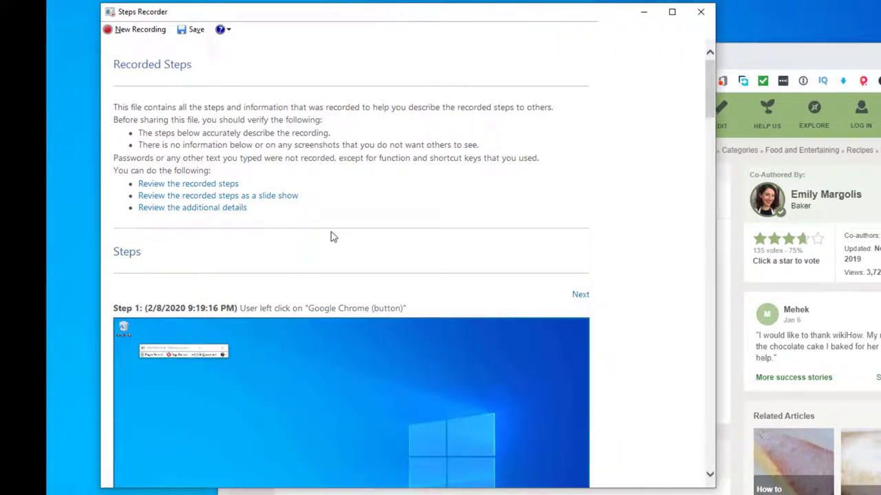
{"action": "scroll", "coordinate": [273, 234], "scroll_direction": "down", "scroll_amount": 5}
{"action": "scroll", "coordinate": [273, 234], "scroll_direction": "up", "scroll_amount": 5}
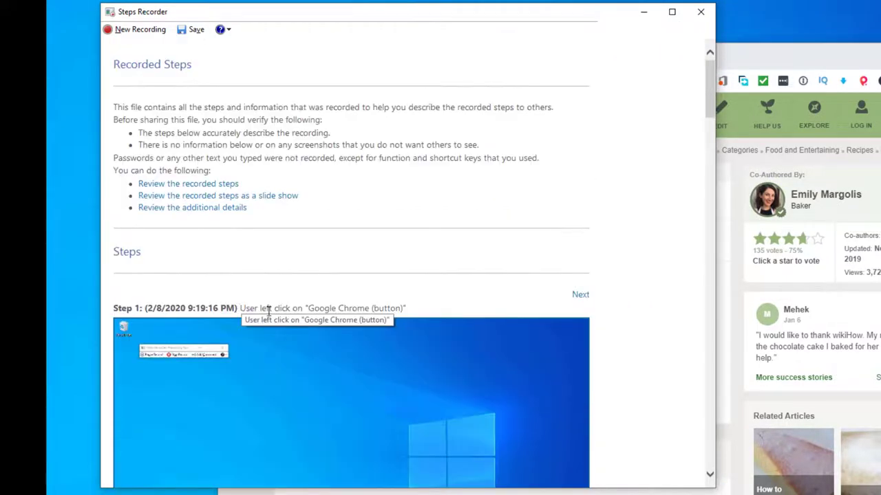
Step: Scroll through the six recorded steps and the Additional Details section
{"action": "scroll", "coordinate": [291, 287], "scroll_direction": "down", "scroll_amount": 6}
{"action": "scroll", "coordinate": [291, 282], "scroll_direction": "down", "scroll_amount": 4}
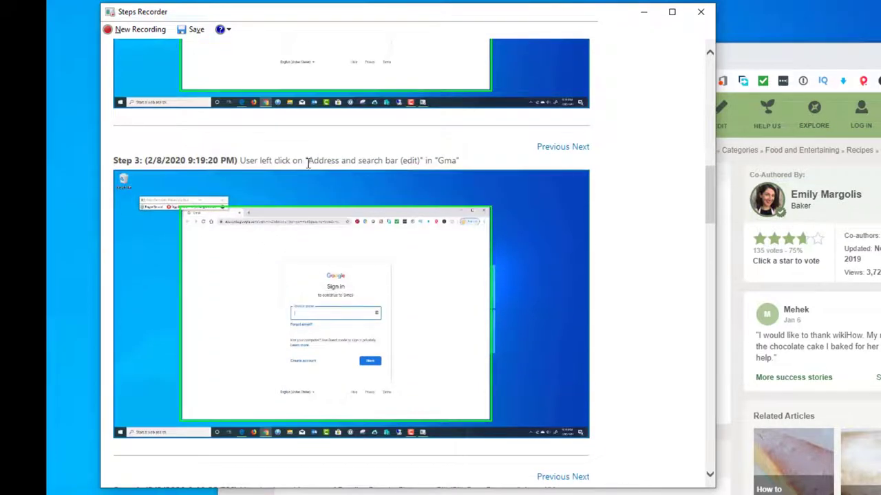
{"action": "scroll", "coordinate": [292, 265], "scroll_direction": "down", "scroll_amount": 3}
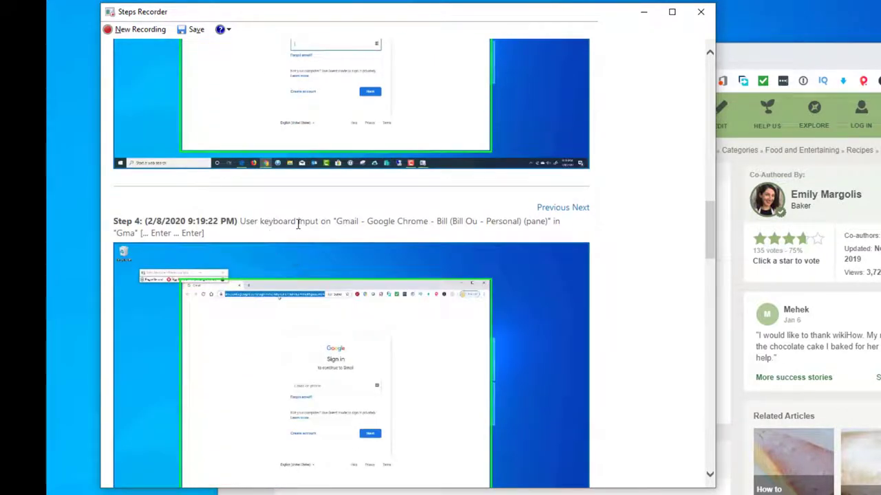
{"action": "scroll", "coordinate": [321, 221], "scroll_direction": "down", "scroll_amount": 1}
{"action": "scroll", "coordinate": [312, 222], "scroll_direction": "up", "scroll_amount": 3}
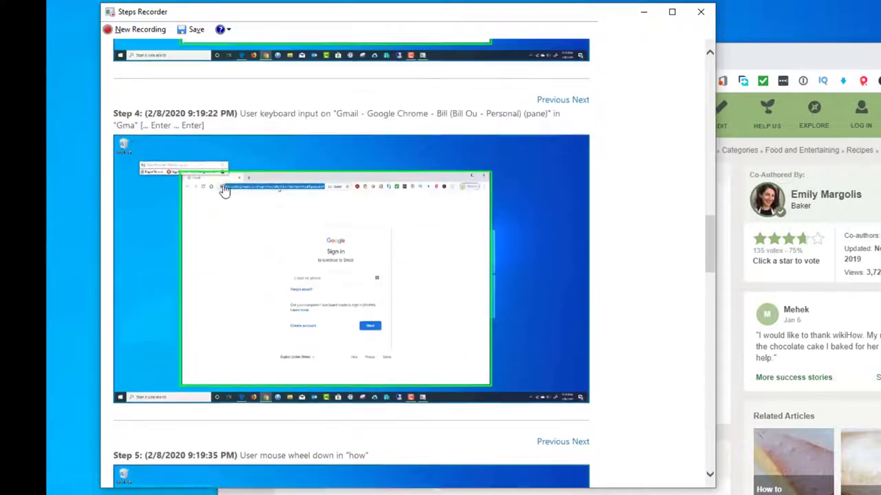
{"action": "scroll", "coordinate": [275, 220], "scroll_direction": "down", "scroll_amount": 4}
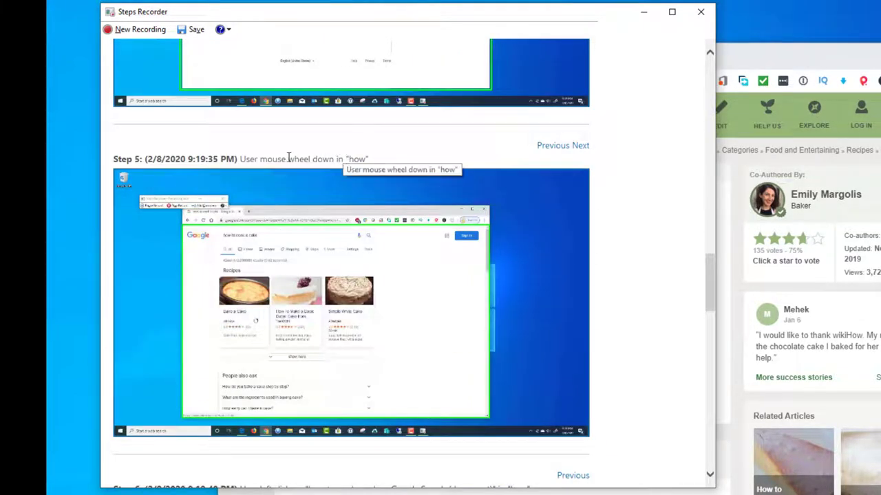
{"action": "scroll", "coordinate": [347, 159], "scroll_direction": "down", "scroll_amount": 3}
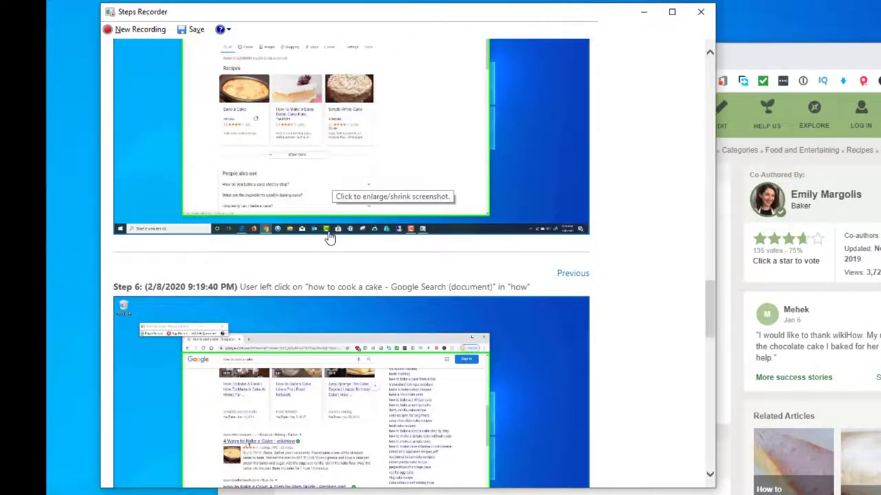
{"action": "scroll", "coordinate": [328, 236], "scroll_direction": "down", "scroll_amount": 6}
{"action": "scroll", "coordinate": [328, 236], "scroll_direction": "down", "scroll_amount": 3}
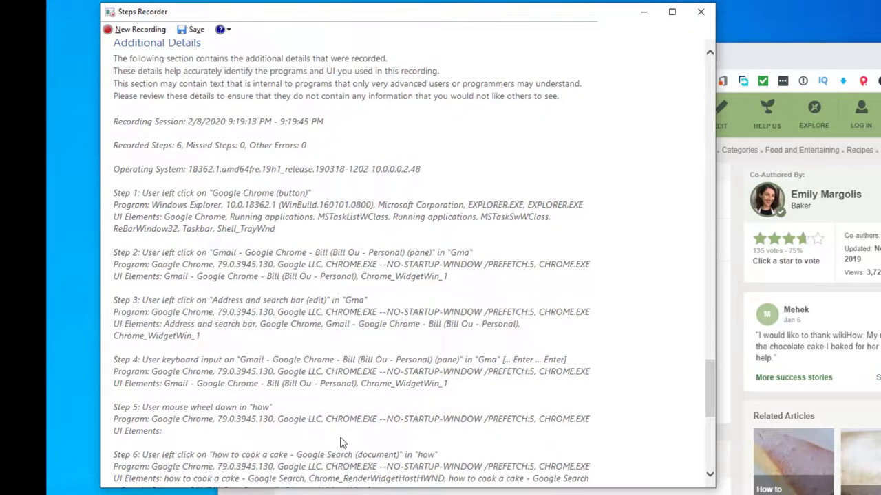
{"action": "scroll", "coordinate": [337, 434], "scroll_direction": "down", "scroll_amount": 3}
{"action": "scroll", "coordinate": [372, 330], "scroll_direction": "up", "scroll_amount": 8}
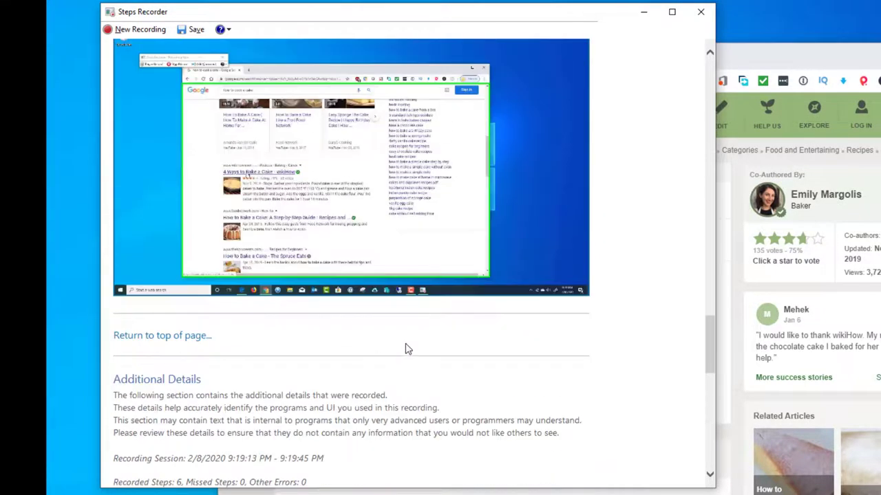
{"action": "scroll", "coordinate": [406, 349], "scroll_direction": "up", "scroll_amount": 15}
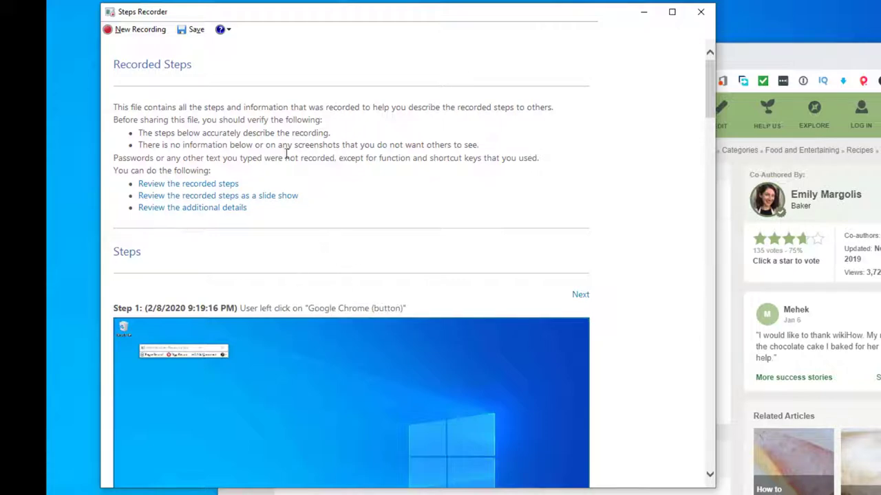
Step: Start saving the recorded steps report, then cancel the Save As dialog
{"action": "left_click", "coordinate": [193, 30]}
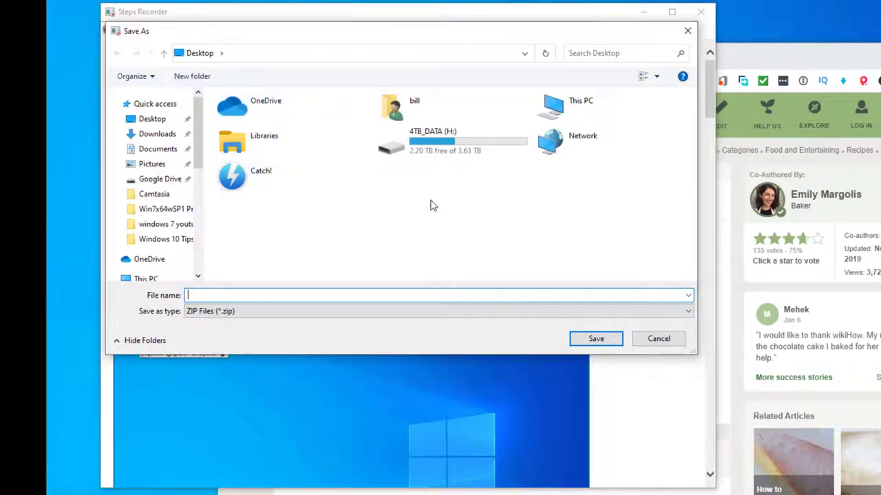
{"action": "left_click", "coordinate": [658, 342]}
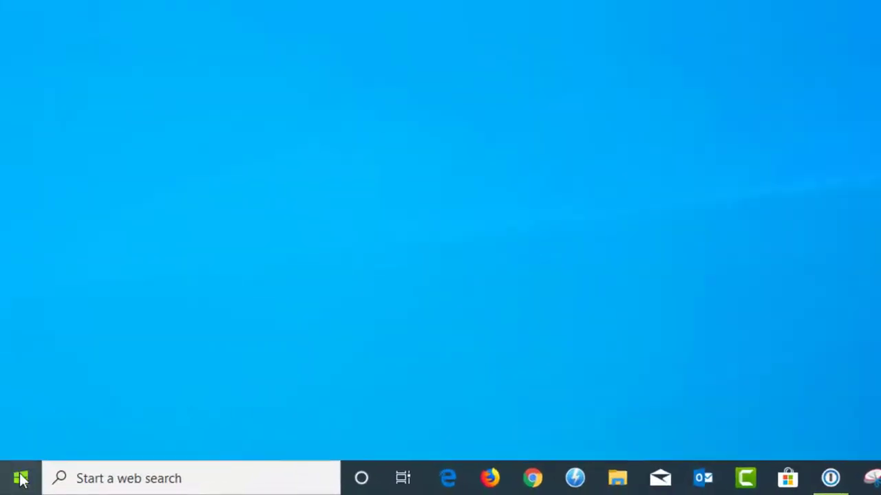
Step: Launch Quick Assist from the Windows Accessories group in the Start menu
{"action": "left_click", "coordinate": [11, 487]}
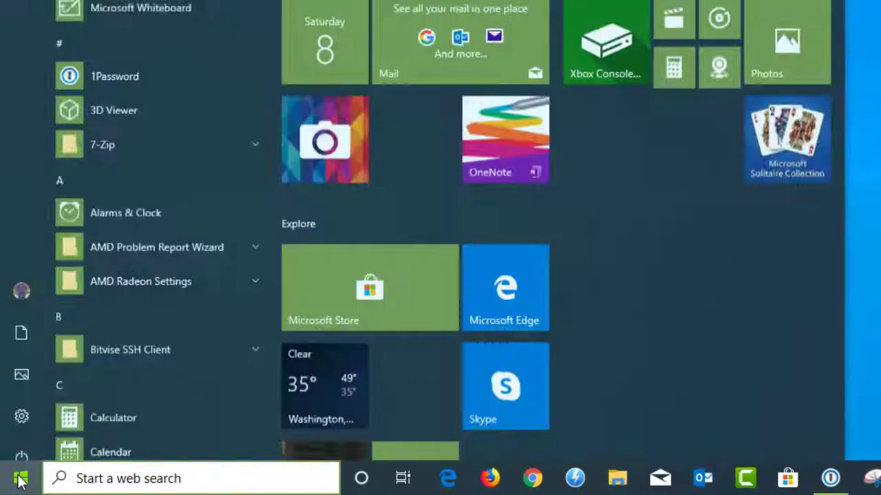
{"action": "scroll", "coordinate": [172, 261], "scroll_direction": "down", "scroll_amount": 4}
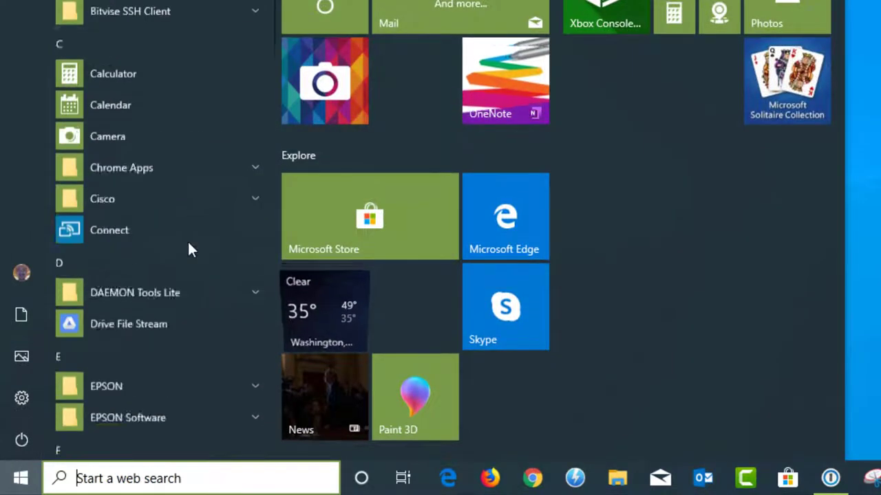
{"action": "scroll", "coordinate": [189, 244], "scroll_direction": "down", "scroll_amount": 15}
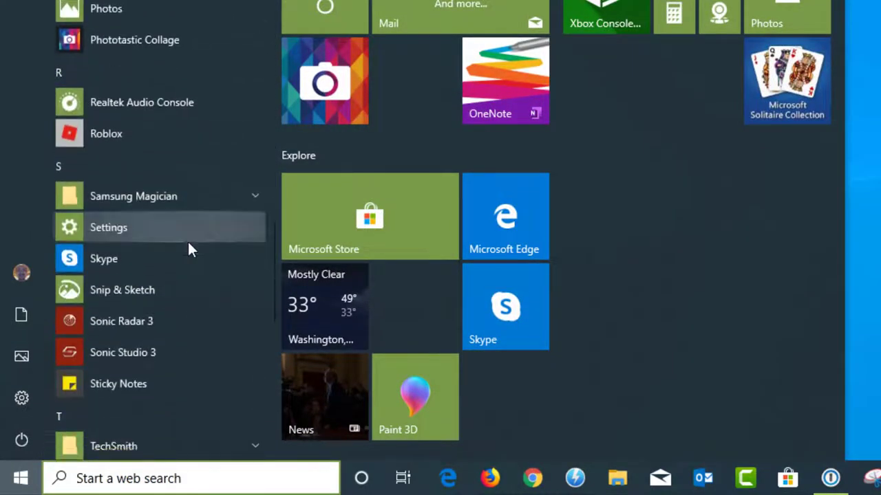
{"action": "scroll", "coordinate": [189, 243], "scroll_direction": "down", "scroll_amount": 8}
{"action": "left_click", "coordinate": [193, 158]}
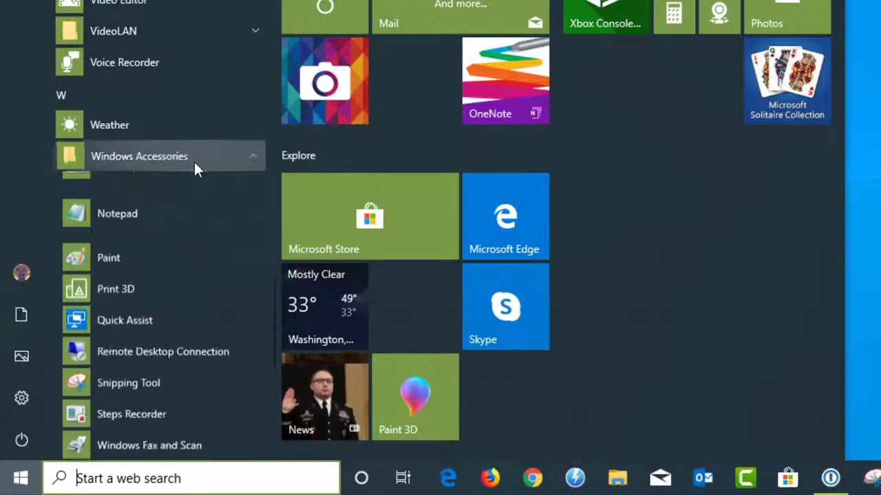
{"action": "scroll", "coordinate": [200, 187], "scroll_direction": "down", "scroll_amount": 3}
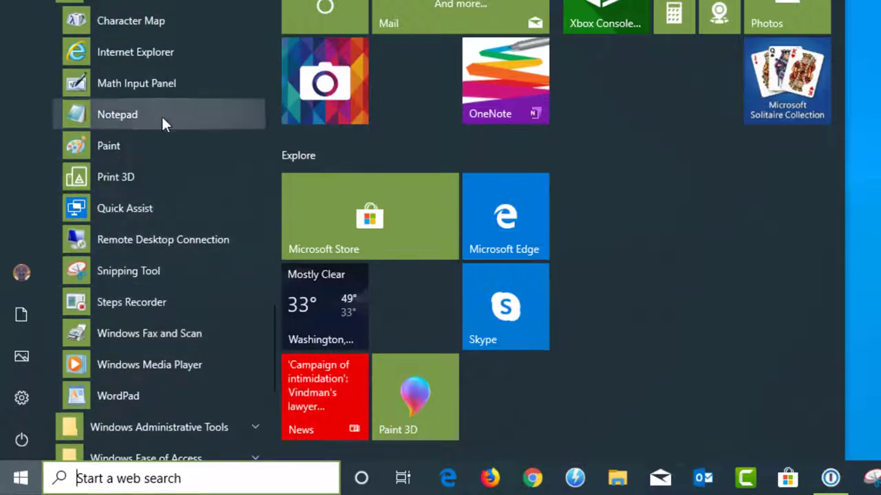
{"action": "left_click", "coordinate": [161, 209]}
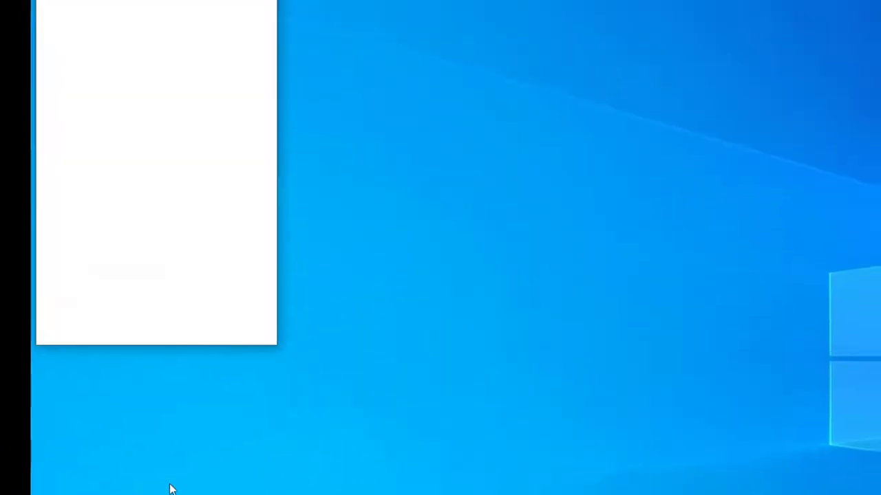
Step: Move the Quick Assist window down-right, enter an assistant code, then erase it
{"action": "left_click_drag", "start_coordinate": [144, 19], "coordinate": [205, 77]}
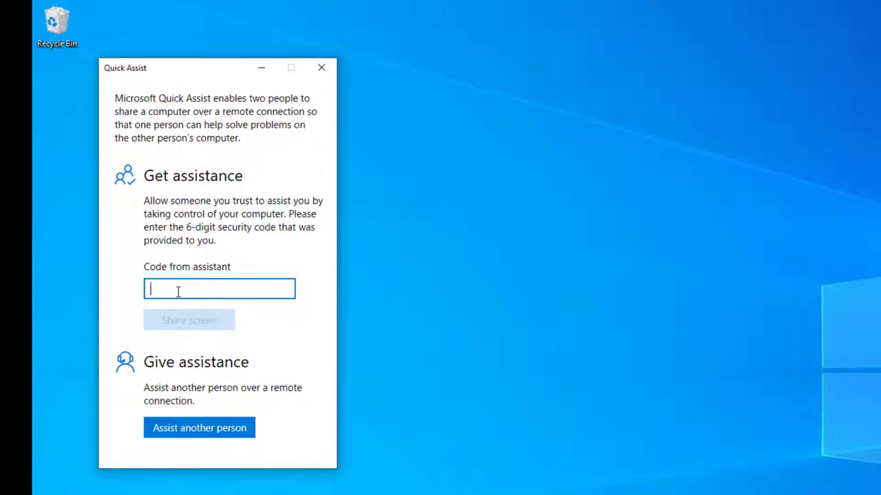
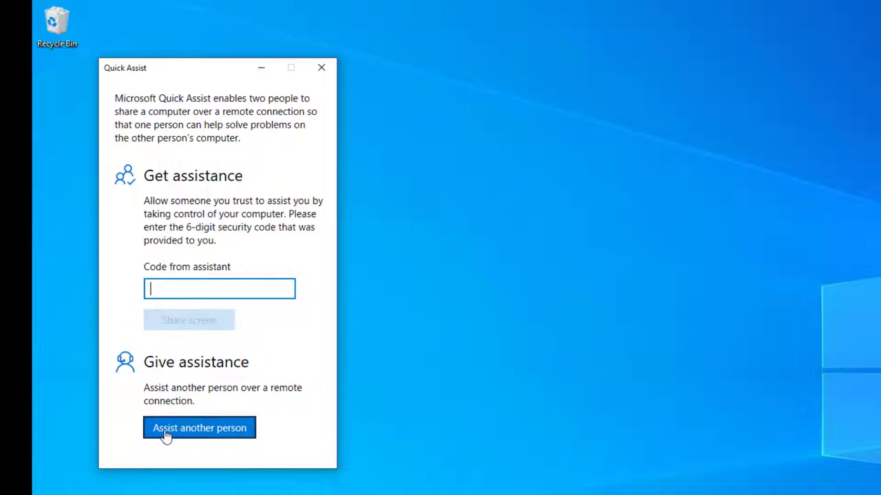
Step: Choose to assist another person and sign in with the account e-mail address
{"action": "left_click", "coordinate": [185, 438]}
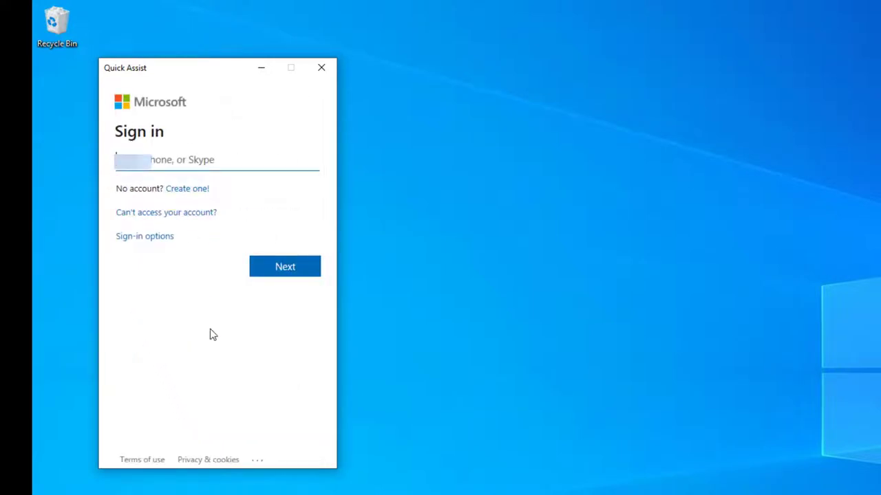
{"action": "key", "text": "ctrl+v"}
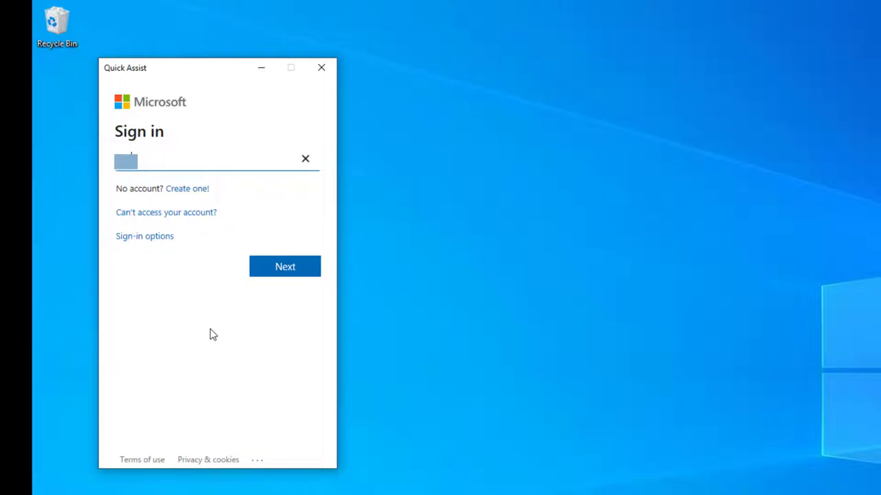
{"action": "type", "text": "com"}
{"action": "type", "text": "outlook.com"}
{"action": "key", "text": "Return"}
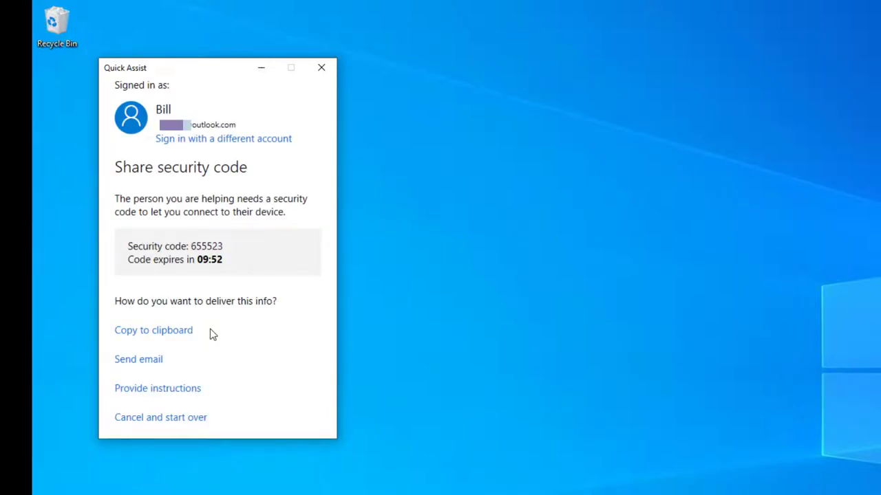
Step: Select the displayed security code, bring up its copy menu, then dismiss it
{"action": "double_click", "coordinate": [209, 249]}
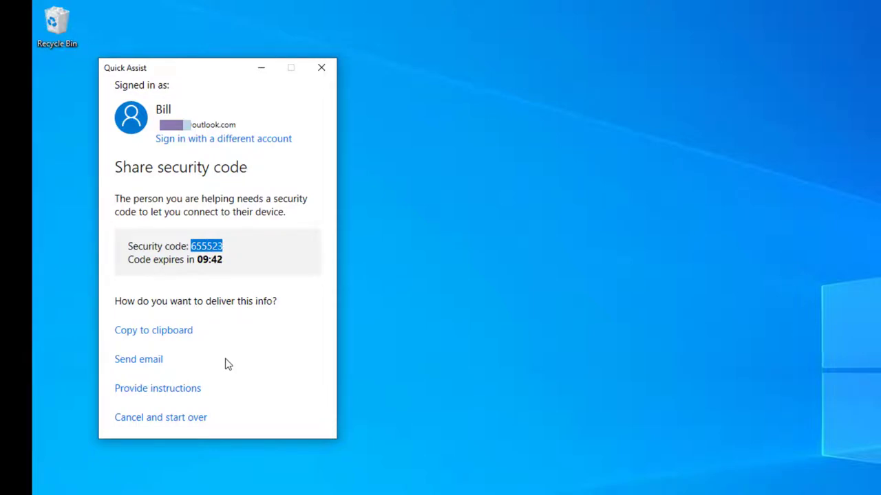
{"action": "right_click", "coordinate": [205, 249]}
{"action": "left_click", "coordinate": [242, 236]}
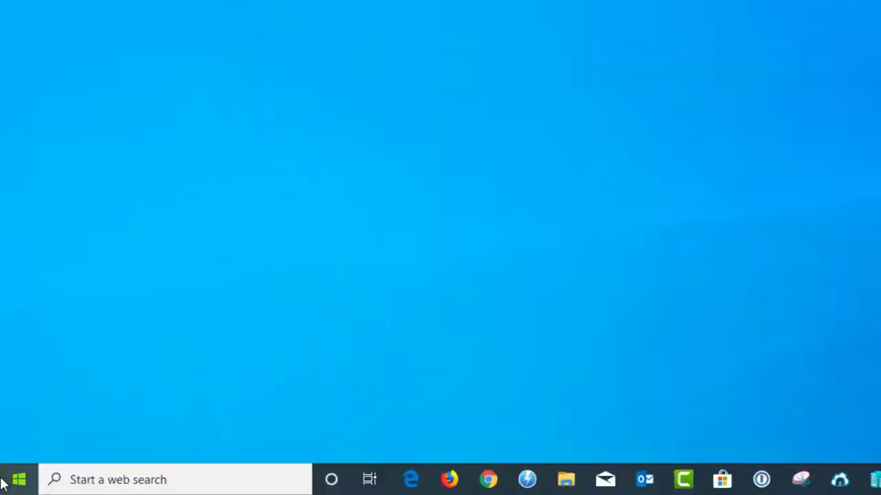
{"action": "left_click", "coordinate": [11, 486]}
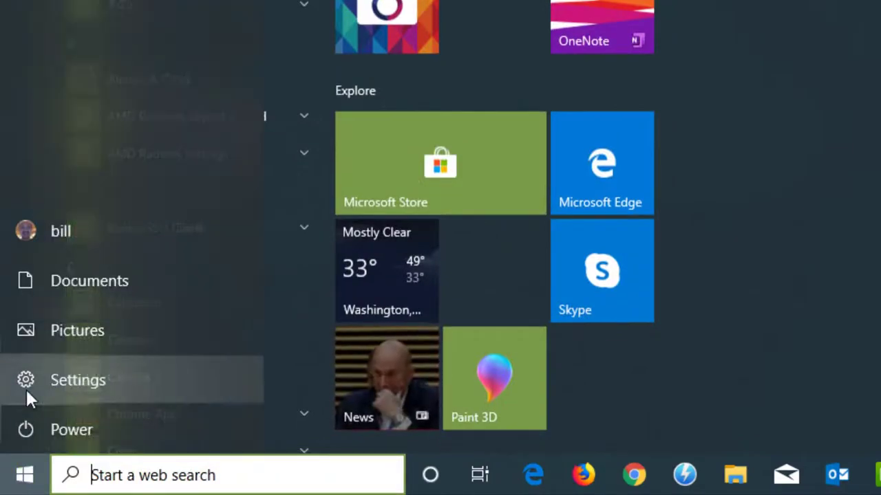
{"action": "left_click", "coordinate": [25, 387]}
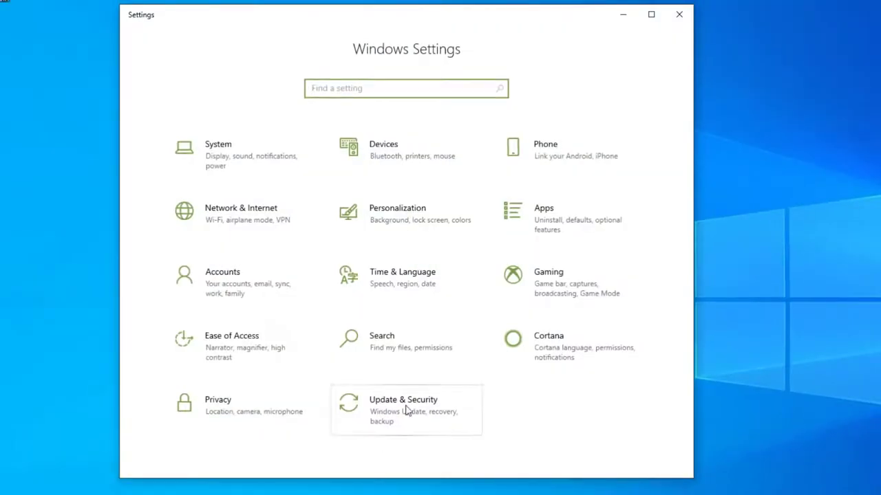
{"action": "left_click", "coordinate": [407, 411]}
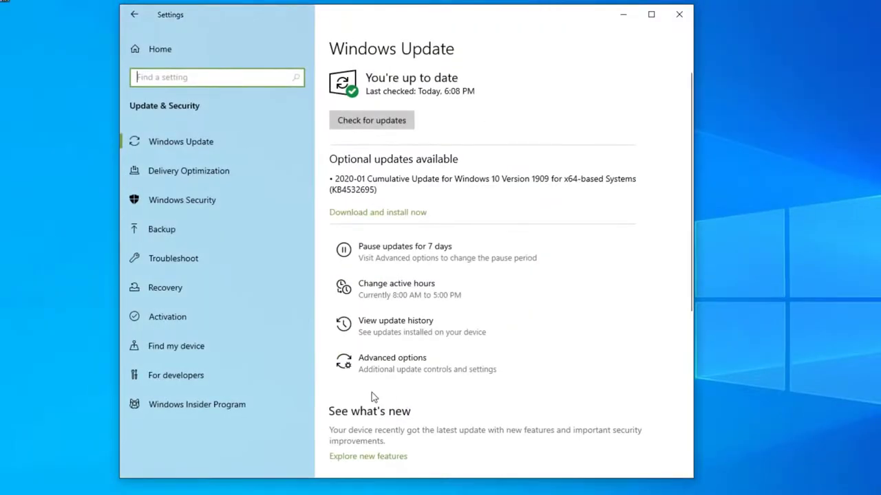
{"action": "left_click", "coordinate": [160, 288]}
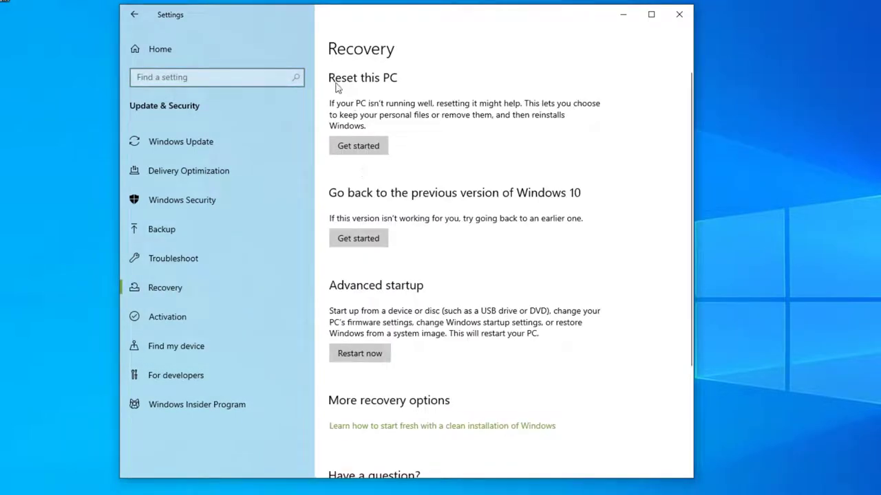
{"action": "left_click", "coordinate": [362, 150]}
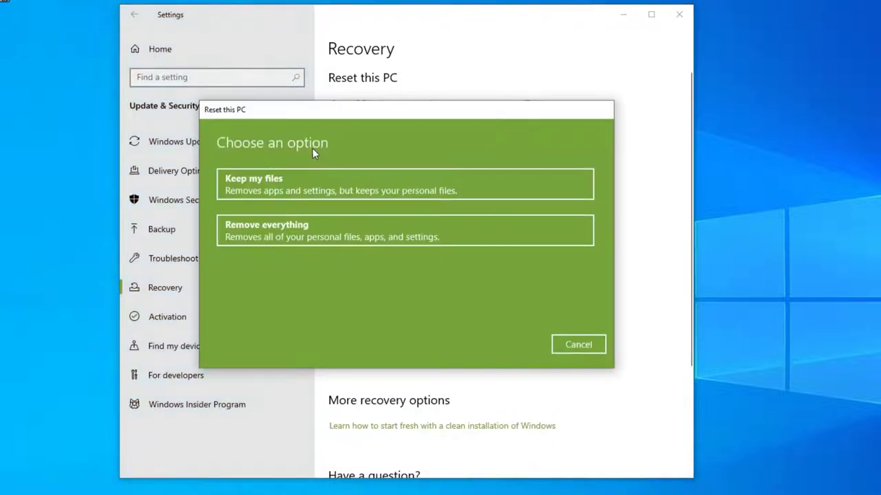
{"action": "left_click_drag", "start_coordinate": [391, 114], "coordinate": [415, 126]}
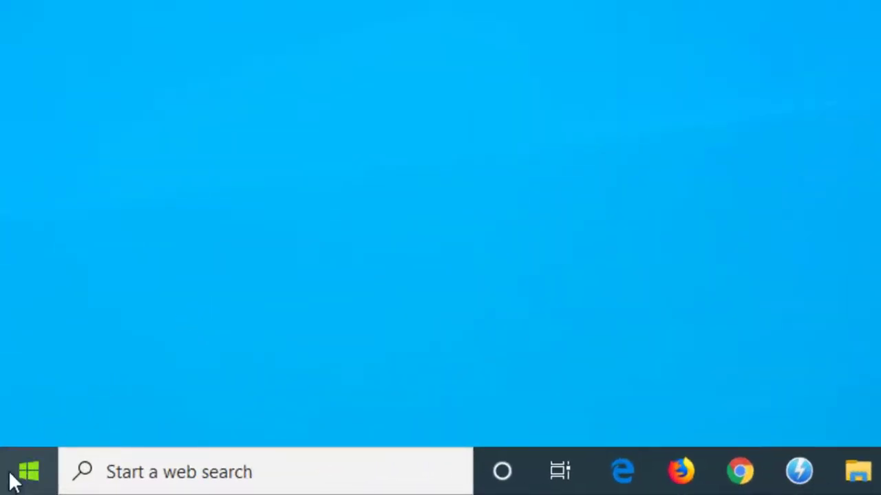
Step: Go to Settings > System > Power & sleep and open Additional power settings
{"action": "left_click", "coordinate": [14, 481]}
{"action": "mouse_move", "coordinate": [32, 362]}
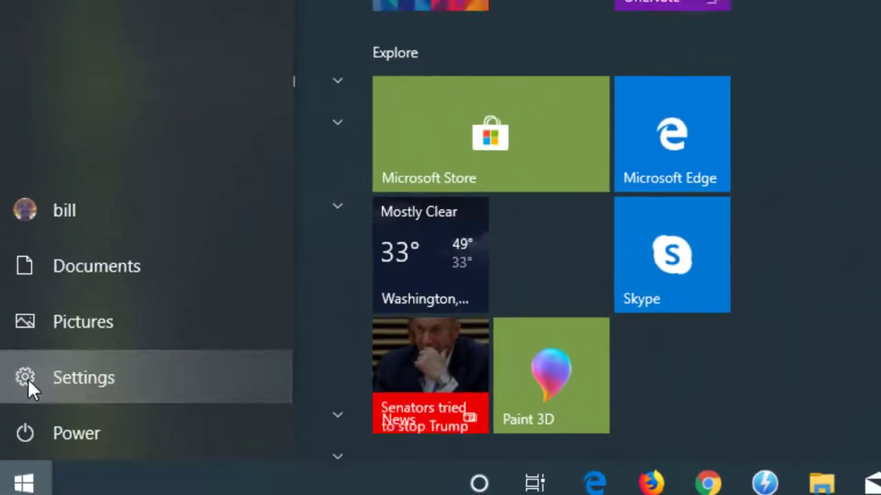
{"action": "left_click", "coordinate": [28, 377]}
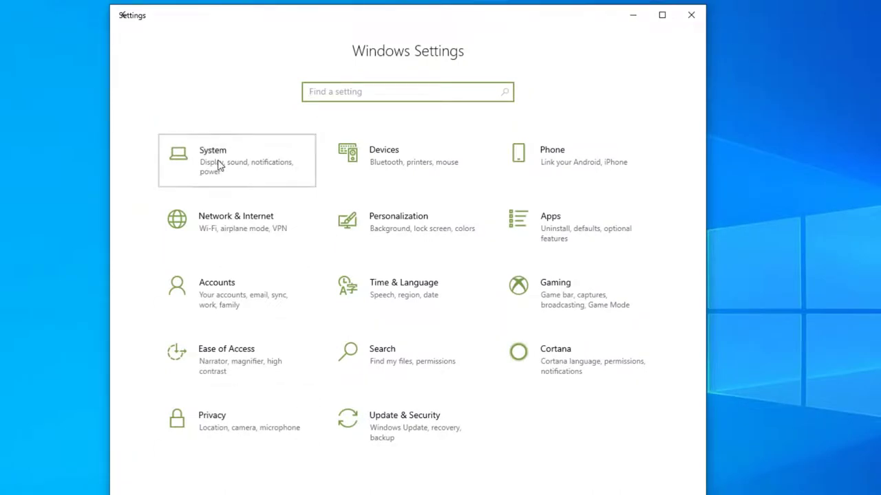
{"action": "left_click", "coordinate": [218, 164]}
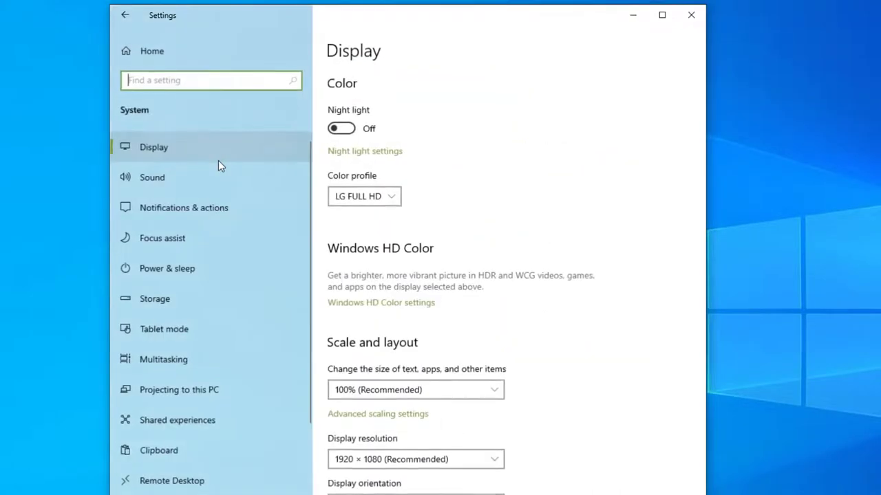
{"action": "left_click", "coordinate": [173, 270]}
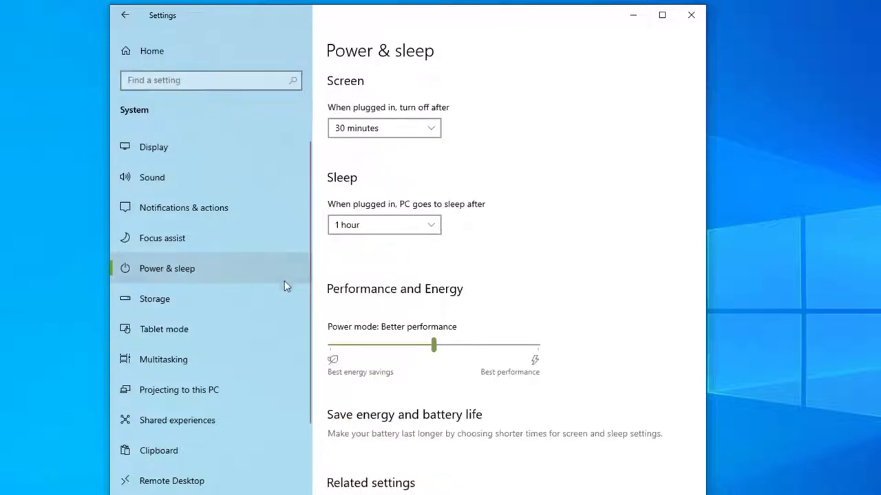
{"action": "scroll", "coordinate": [521, 290], "scroll_direction": "down", "scroll_amount": 3}
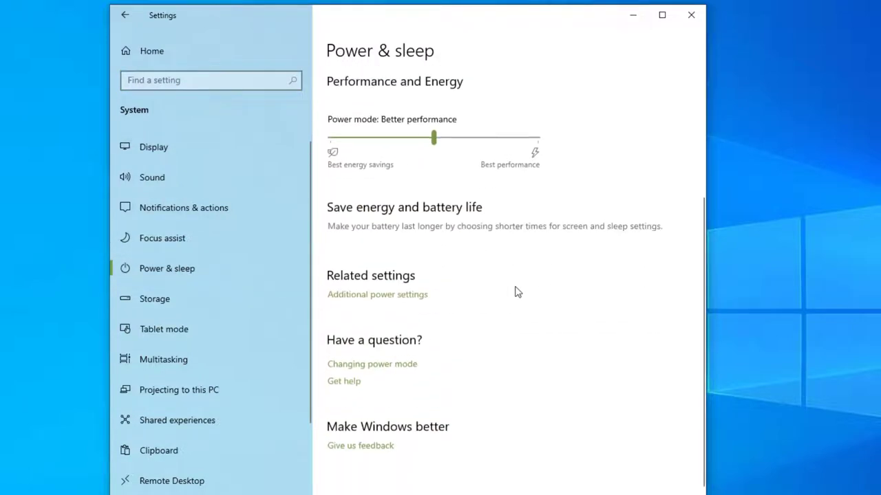
{"action": "left_click", "coordinate": [362, 301]}
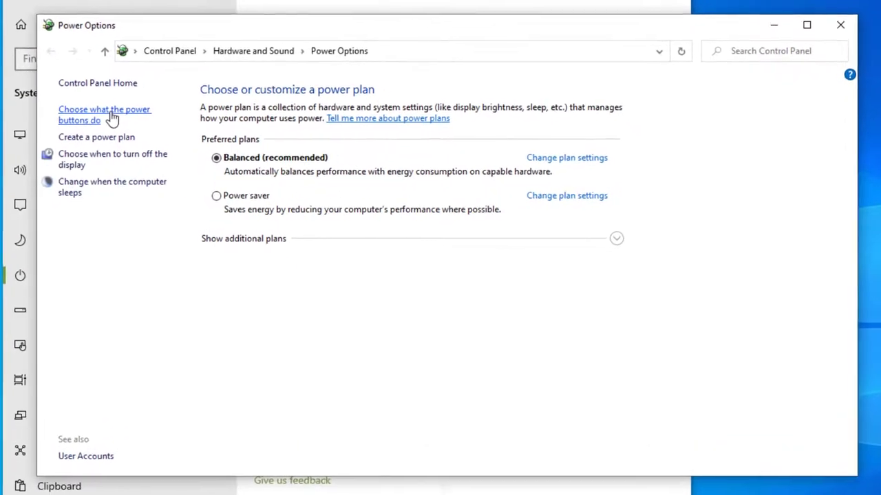
Step: Open the power button settings and unlock the unavailable shutdown options
{"action": "left_click", "coordinate": [112, 119]}
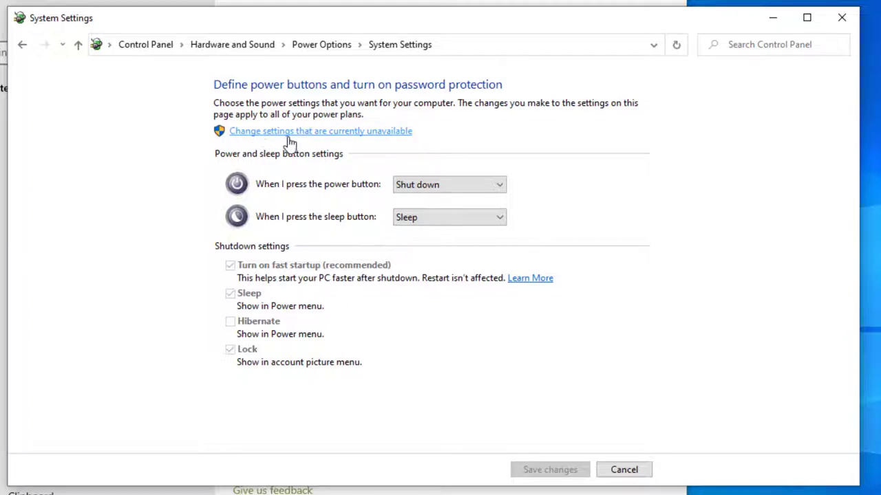
{"action": "left_click", "coordinate": [288, 132]}
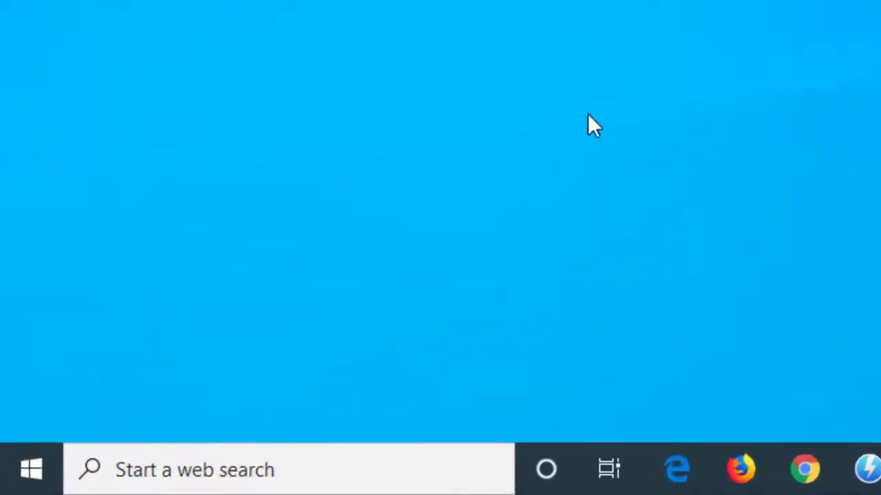
Step: Open the Storage page under Settings > System
{"action": "left_click", "coordinate": [25, 466]}
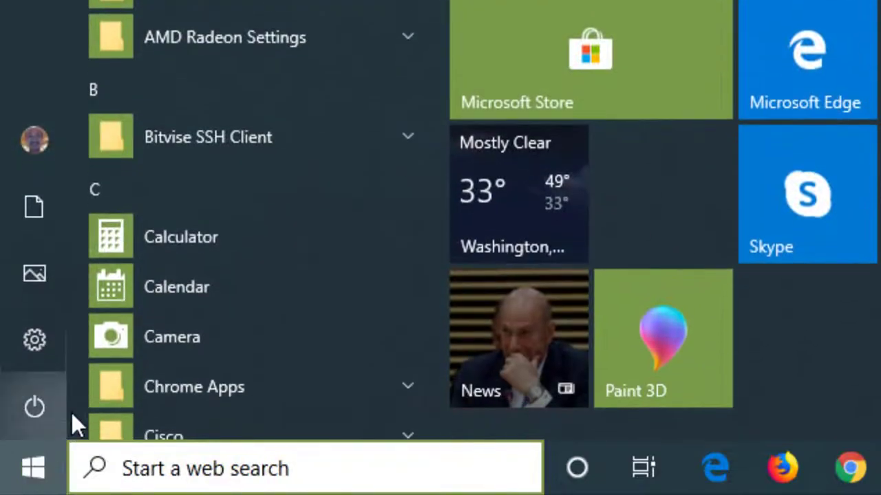
{"action": "left_click", "coordinate": [31, 351]}
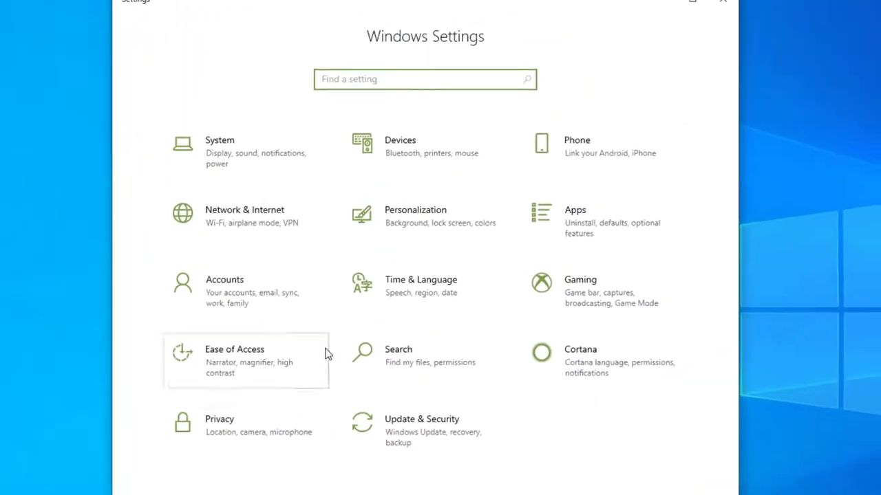
{"action": "left_click", "coordinate": [233, 174]}
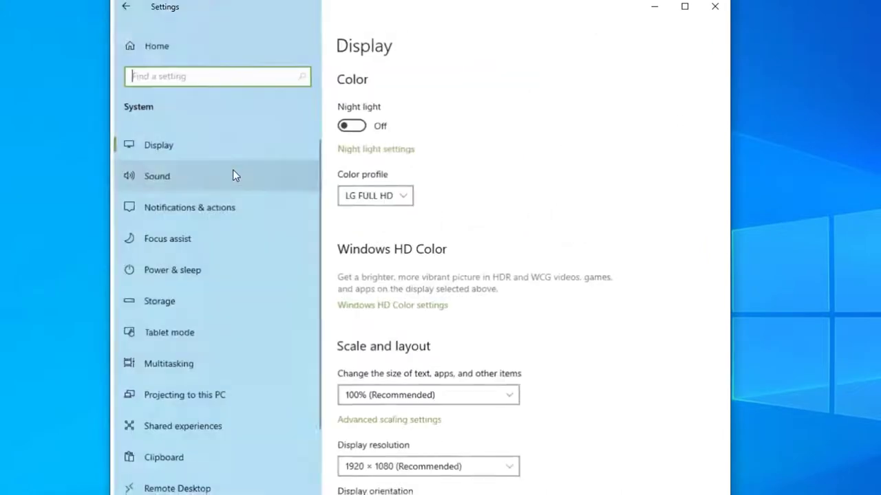
{"action": "left_click", "coordinate": [166, 301]}
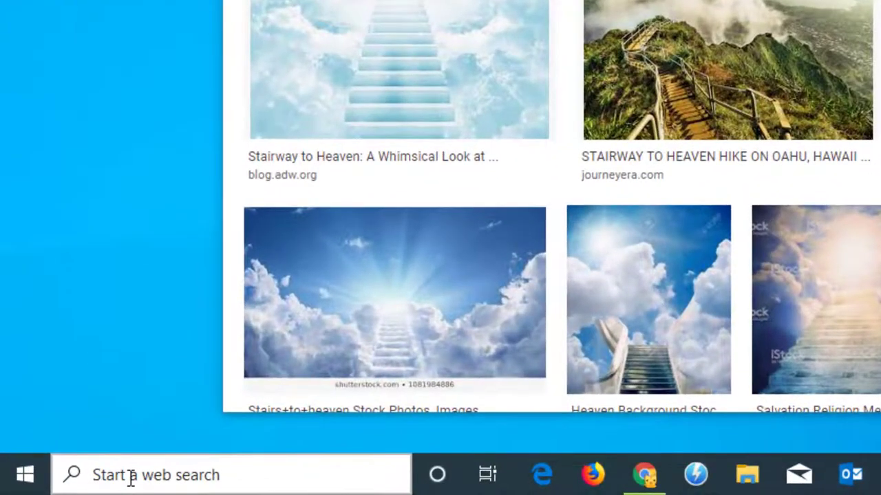
Step: Launch Snip & Sketch via search and snip a rectangle around three stairway images
{"action": "left_click", "coordinate": [130, 476]}
{"action": "type", "text": "snip"}
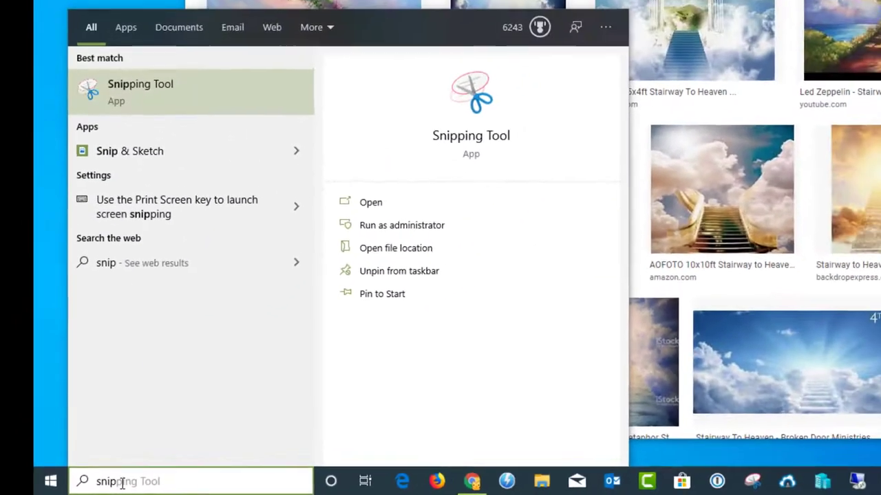
{"action": "left_click", "coordinate": [130, 156]}
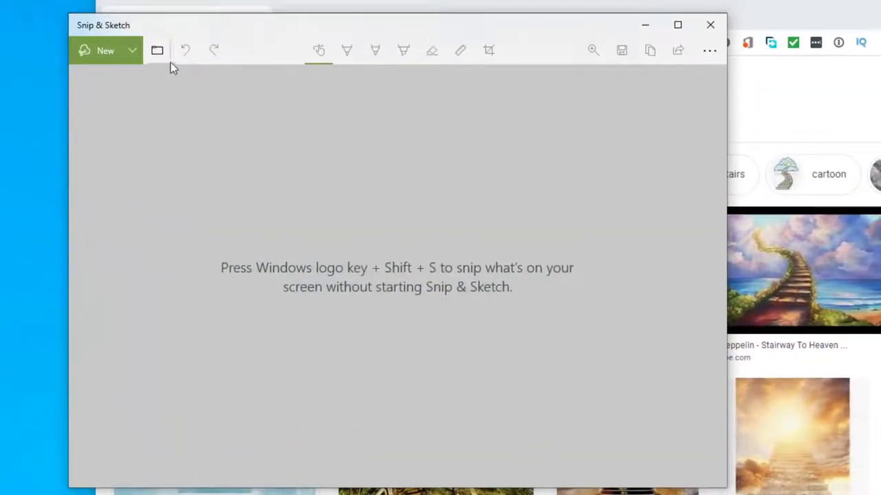
{"action": "left_click", "coordinate": [102, 54]}
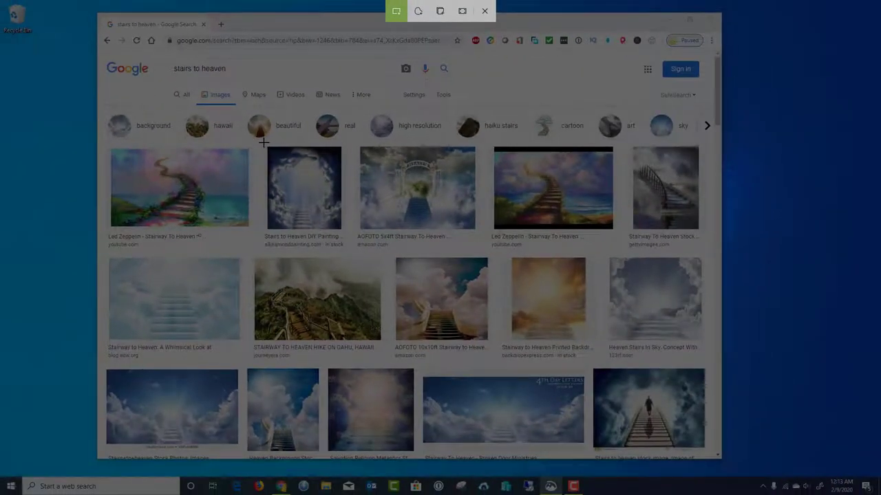
{"action": "mouse_move", "coordinate": [265, 143]}
{"action": "left_mouse_down"}
{"action": "mouse_move", "coordinate": [350, 229]}
{"action": "mouse_move", "coordinate": [482, 252]}
{"action": "mouse_move", "coordinate": [620, 253]}
{"action": "left_mouse_up"}
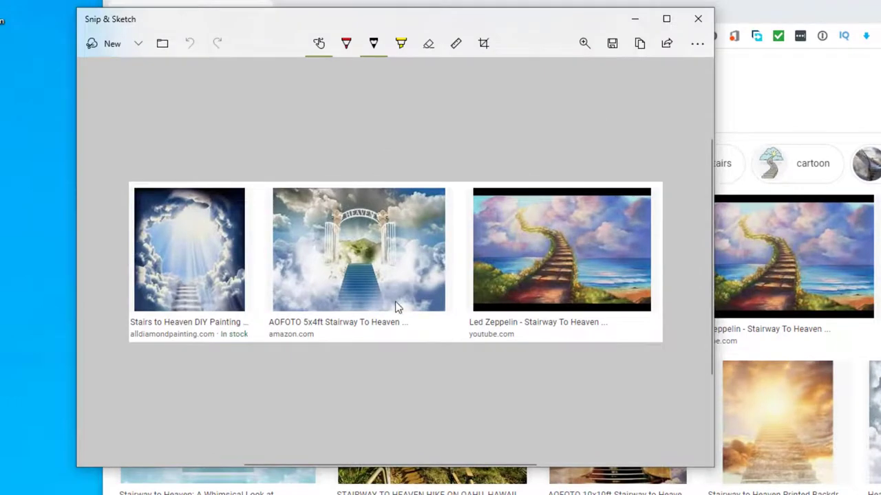
Step: Highlight the middle image's caption in yellow and write 'Good' in red across it
{"action": "left_click", "coordinate": [400, 44]}
{"action": "left_click_drag", "start_coordinate": [270, 323], "coordinate": [399, 322]}
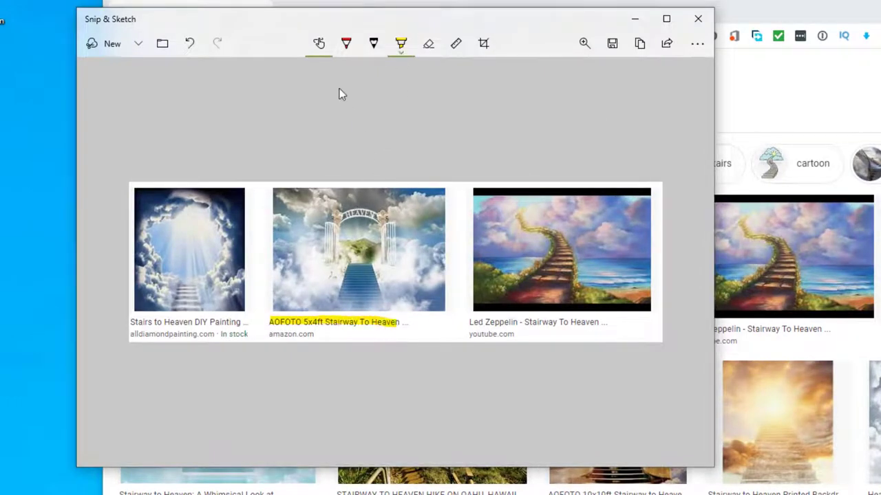
{"action": "left_click", "coordinate": [346, 44]}
{"action": "mouse_move", "coordinate": [319, 286]}
{"action": "left_mouse_down"}
{"action": "mouse_move", "coordinate": [438, 304]}
{"action": "mouse_move", "coordinate": [445, 278]}
{"action": "mouse_move", "coordinate": [442, 307]}
{"action": "left_mouse_up"}
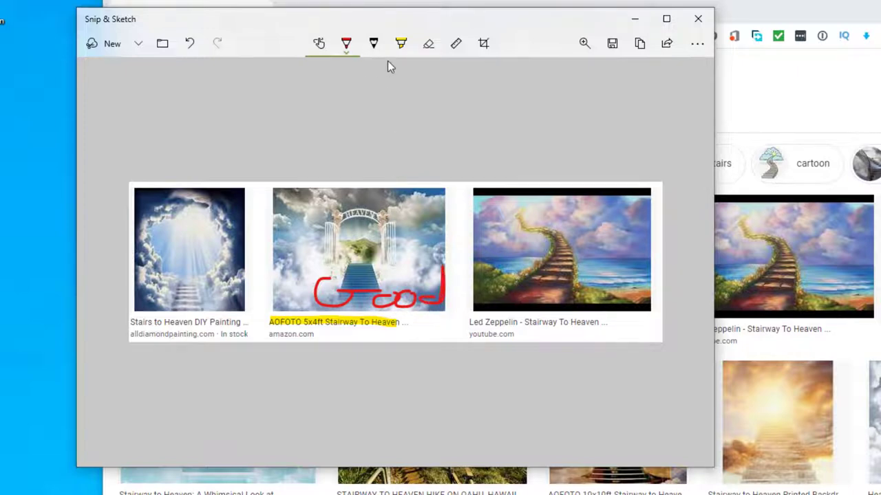
Step: Show the ruler above the images, switch to the eraser, then hide the ruler
{"action": "left_click", "coordinate": [457, 47]}
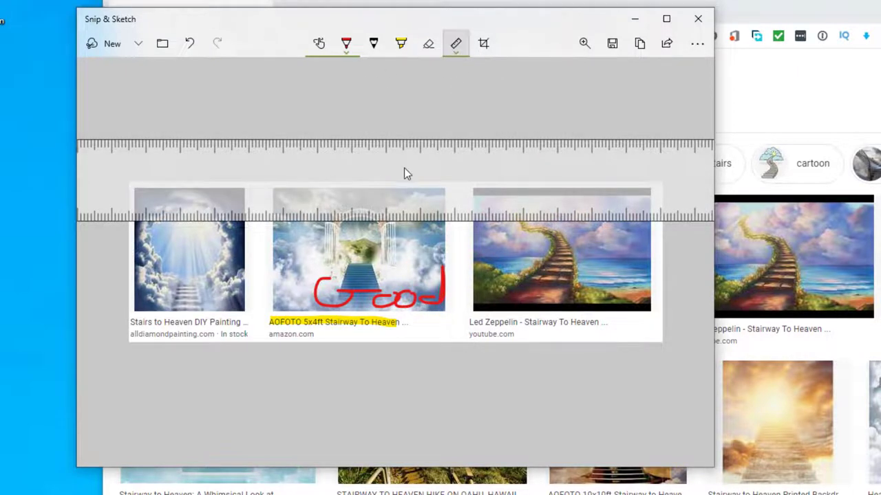
{"action": "mouse_move", "coordinate": [404, 170]}
{"action": "left_mouse_down"}
{"action": "mouse_move", "coordinate": [410, 131]}
{"action": "mouse_move", "coordinate": [454, 128]}
{"action": "left_mouse_up"}
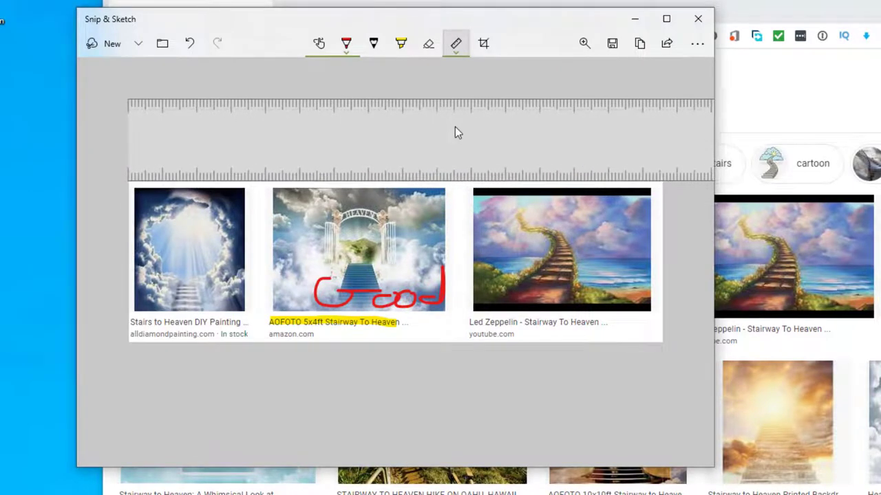
{"action": "left_click", "coordinate": [427, 46]}
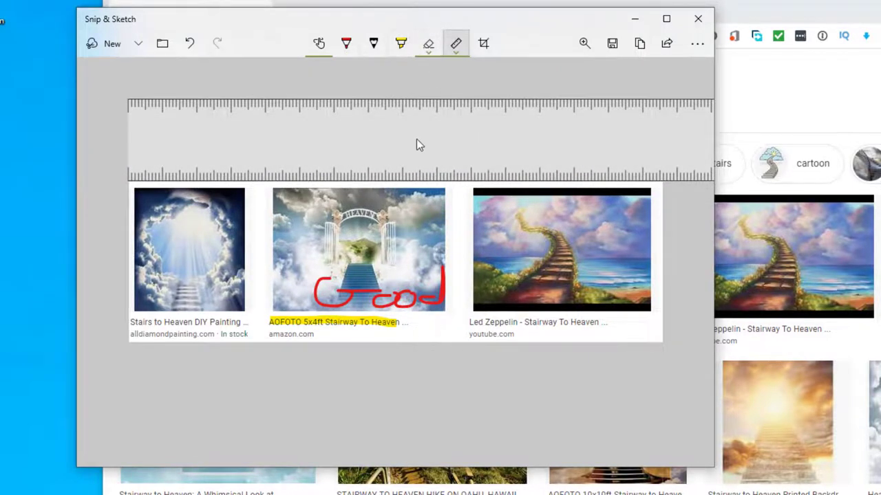
{"action": "left_click", "coordinate": [456, 48]}
{"action": "left_click", "coordinate": [459, 86]}
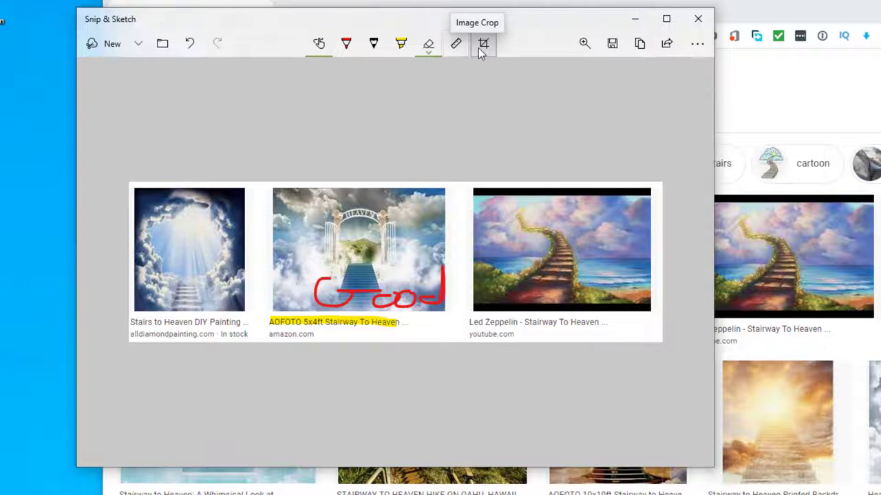
Step: Crop the snip tightly around the three images and apply the crop
{"action": "left_click", "coordinate": [482, 48]}
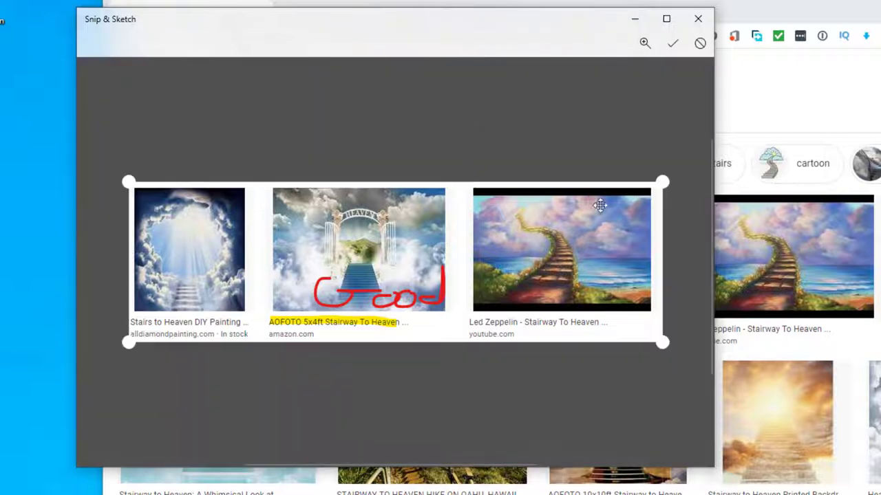
{"action": "left_click_drag", "start_coordinate": [664, 180], "coordinate": [654, 180]}
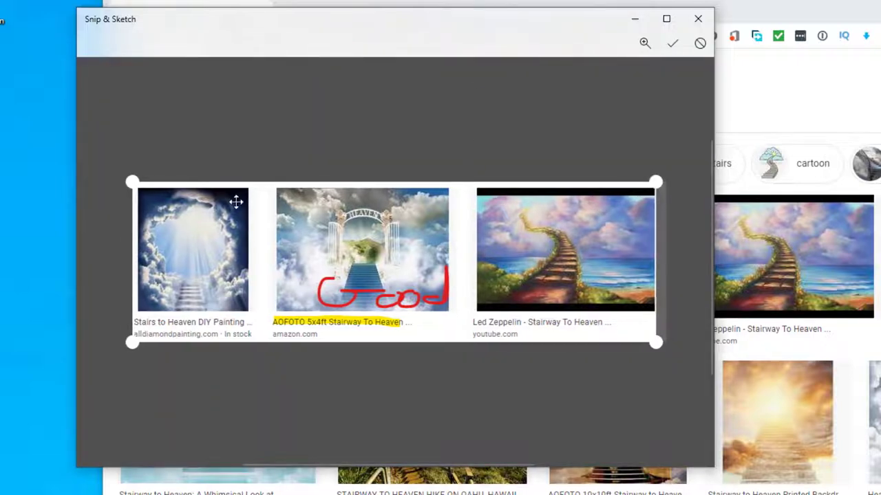
{"action": "left_click_drag", "start_coordinate": [134, 180], "coordinate": [135, 186]}
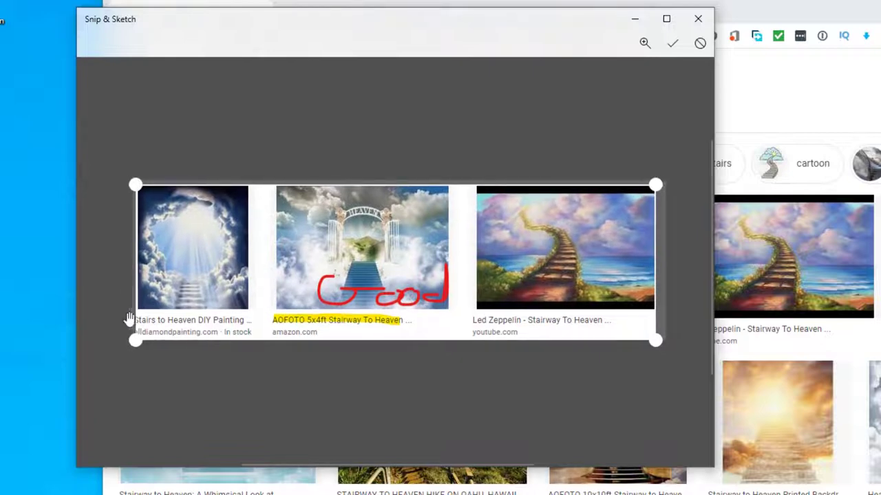
{"action": "left_click_drag", "start_coordinate": [130, 338], "coordinate": [133, 337]}
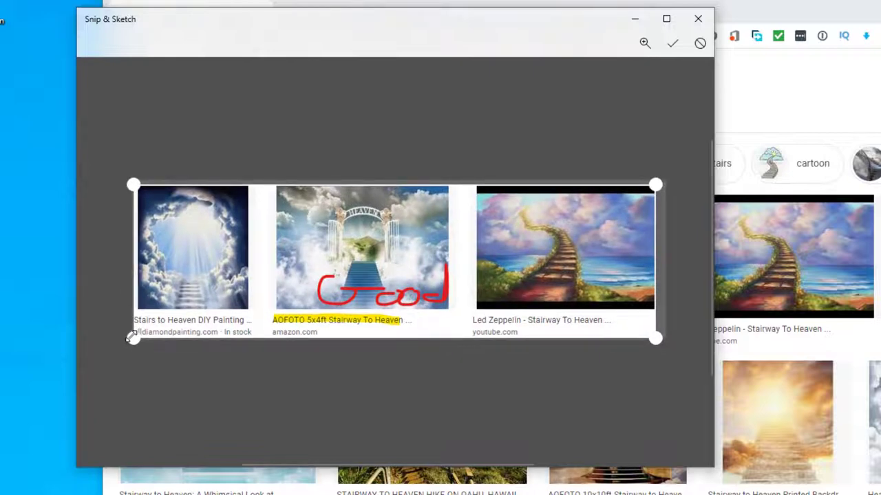
{"action": "left_click", "coordinate": [674, 46]}
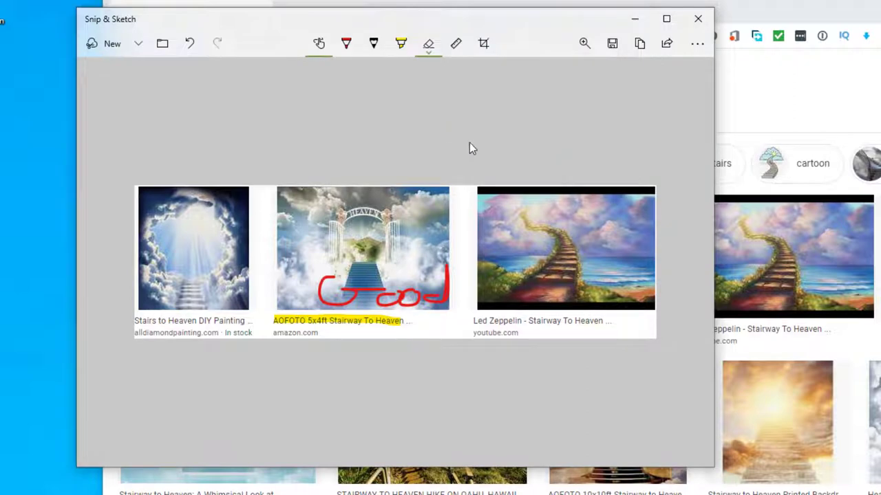
{"action": "left_click", "coordinate": [628, 49]}
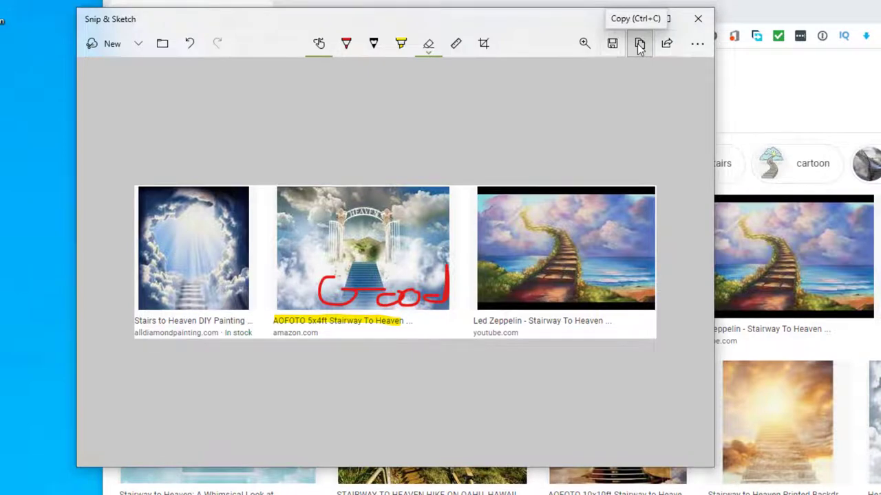
{"action": "left_click", "coordinate": [612, 43]}
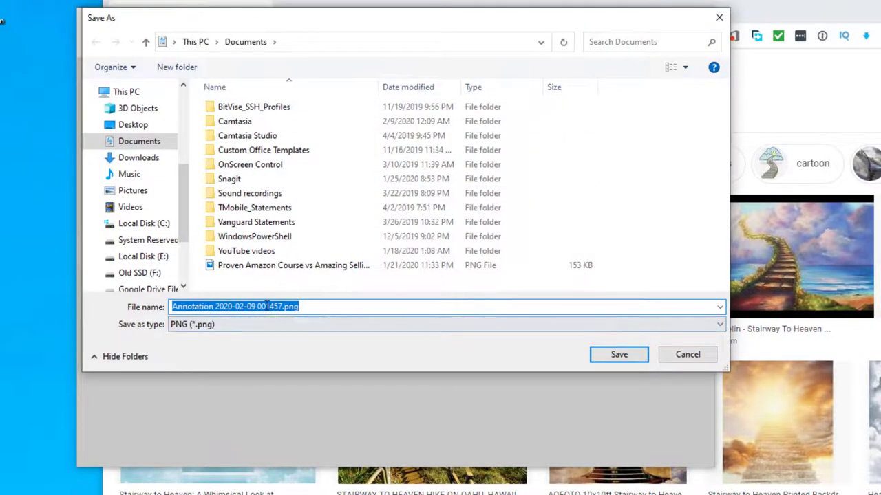
{"action": "left_click", "coordinate": [678, 355]}
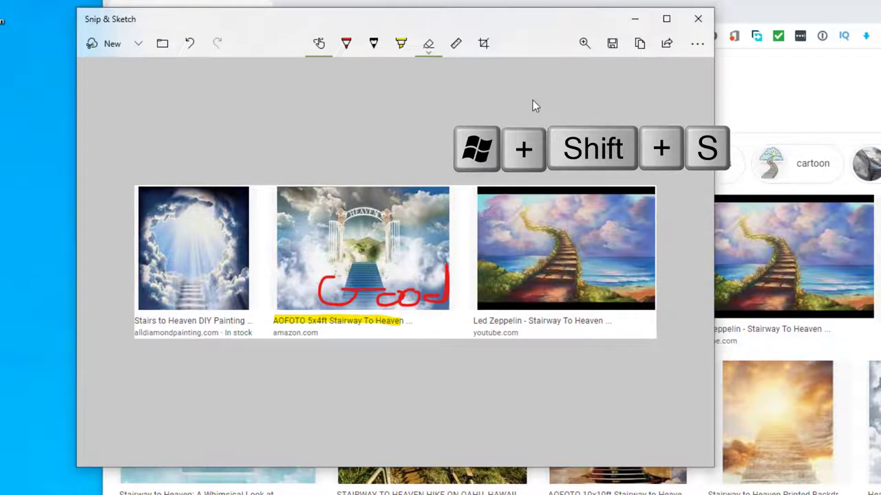
Step: Snip a rectangular area of the screen with Win+Shift+S
{"action": "key", "text": "super+shift+s"}
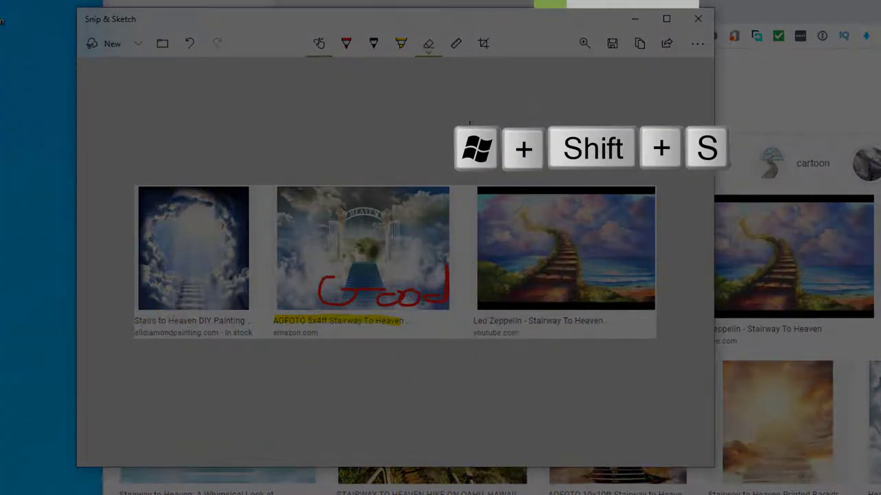
{"action": "left_click_drag", "start_coordinate": [414, 126], "coordinate": [880, 394]}
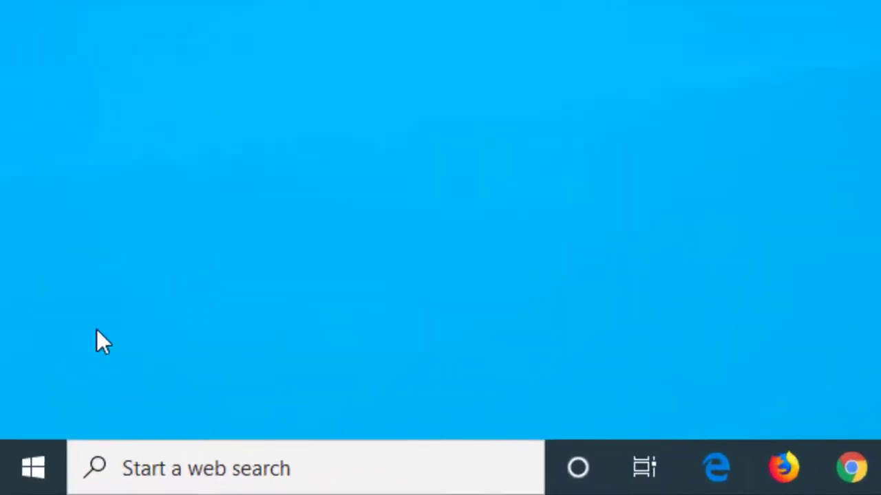
Step: Turn Night light on in Settings > System > Display and open the Night light settings page
{"action": "left_click", "coordinate": [26, 472]}
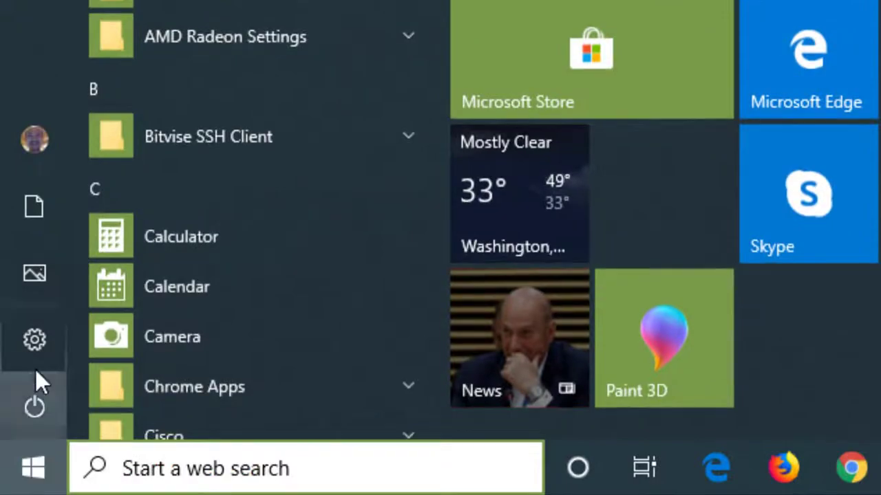
{"action": "left_click", "coordinate": [34, 346]}
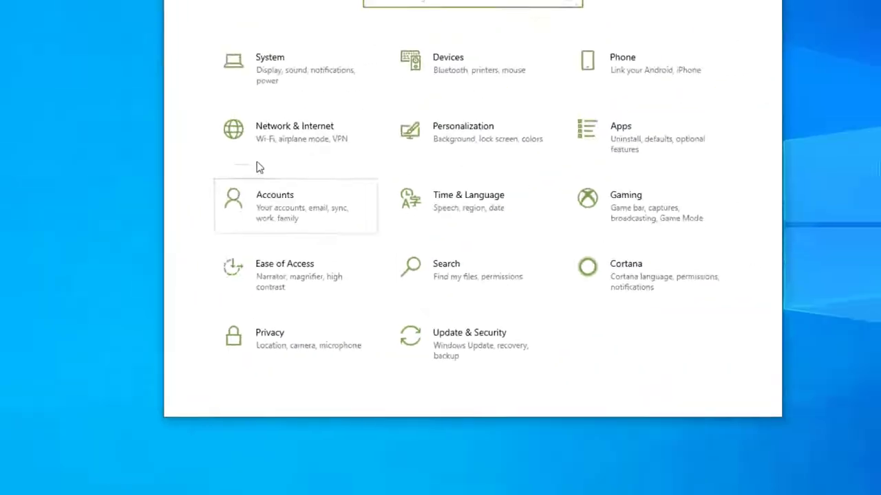
{"action": "left_click", "coordinate": [270, 66]}
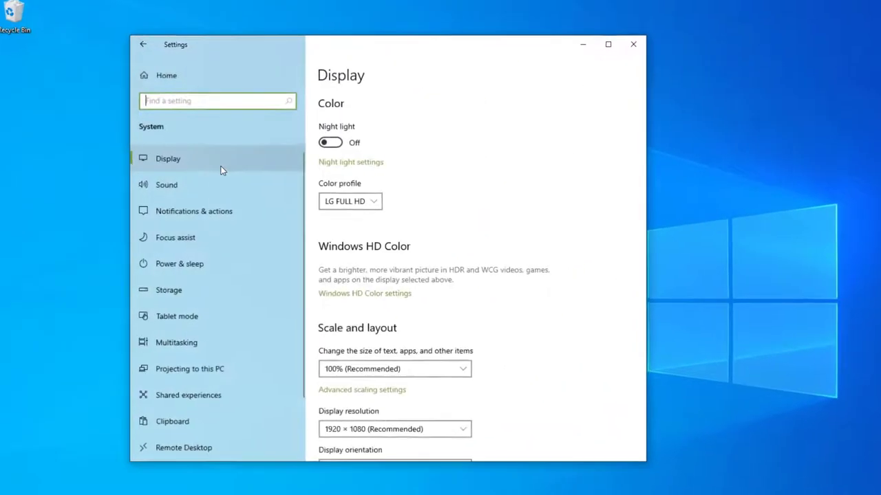
{"action": "left_click", "coordinate": [169, 161]}
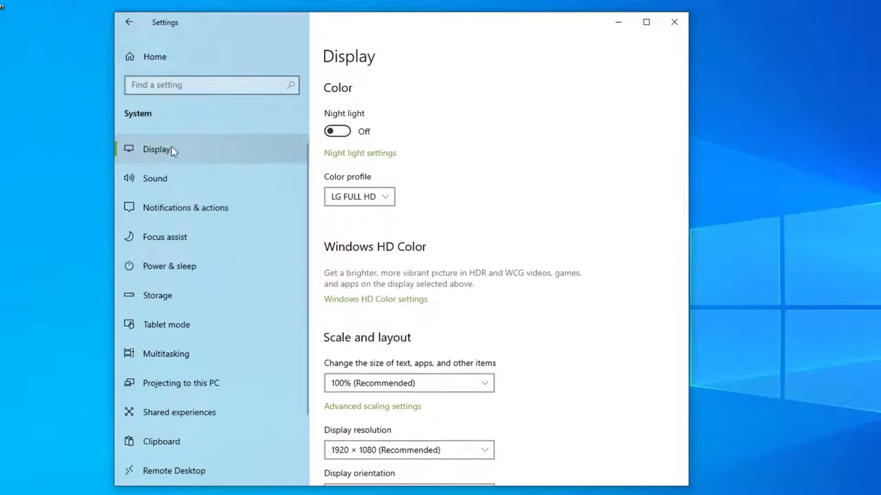
{"action": "left_click", "coordinate": [337, 133]}
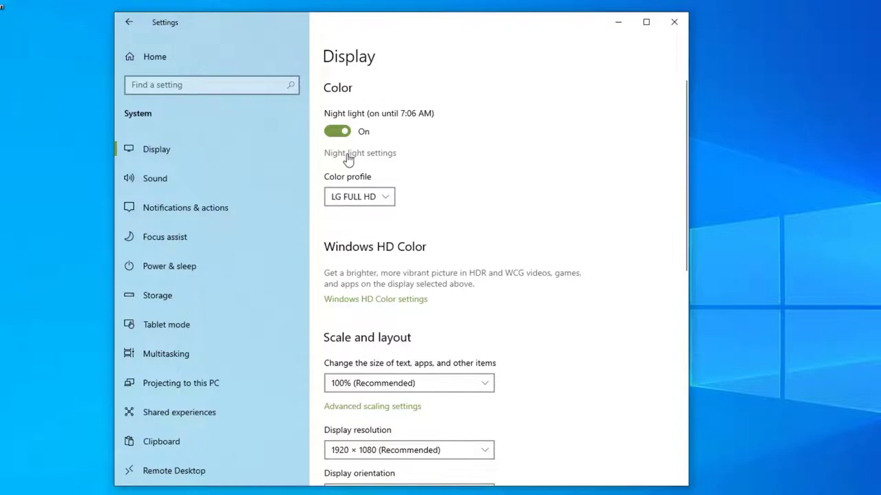
{"action": "left_click", "coordinate": [348, 154]}
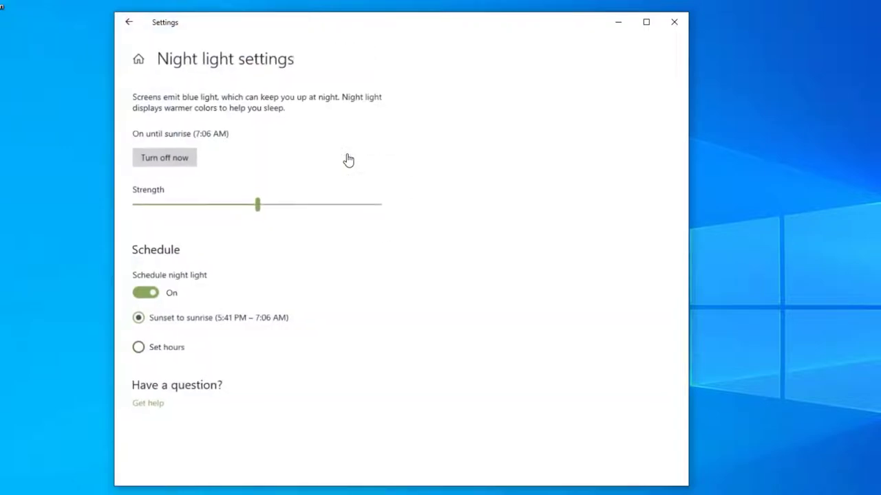
Step: Lower the Night light strength and schedule Night light for custom set hours
{"action": "left_click", "coordinate": [256, 204]}
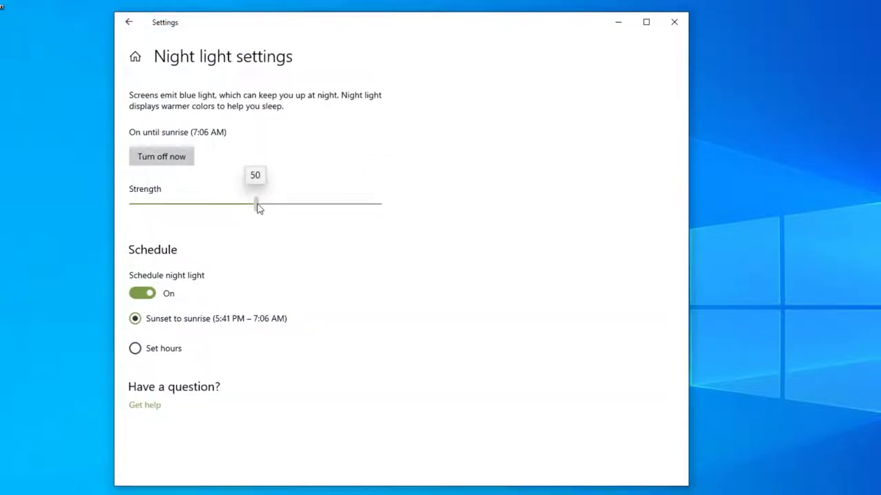
{"action": "mouse_move", "coordinate": [257, 204]}
{"action": "left_mouse_down"}
{"action": "mouse_move", "coordinate": [209, 206]}
{"action": "mouse_move", "coordinate": [266, 207]}
{"action": "mouse_move", "coordinate": [254, 214]}
{"action": "left_mouse_up"}
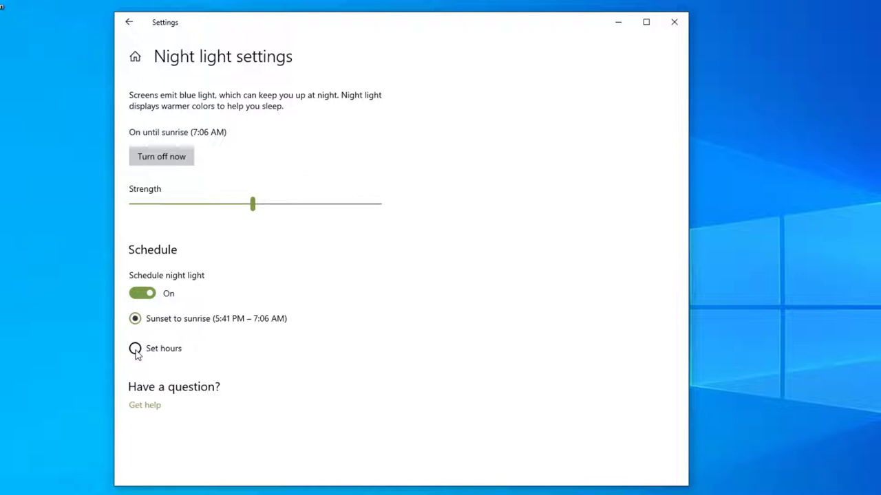
{"action": "left_click", "coordinate": [134, 349]}
{"action": "scroll", "coordinate": [249, 349], "scroll_direction": "down", "scroll_amount": 1}
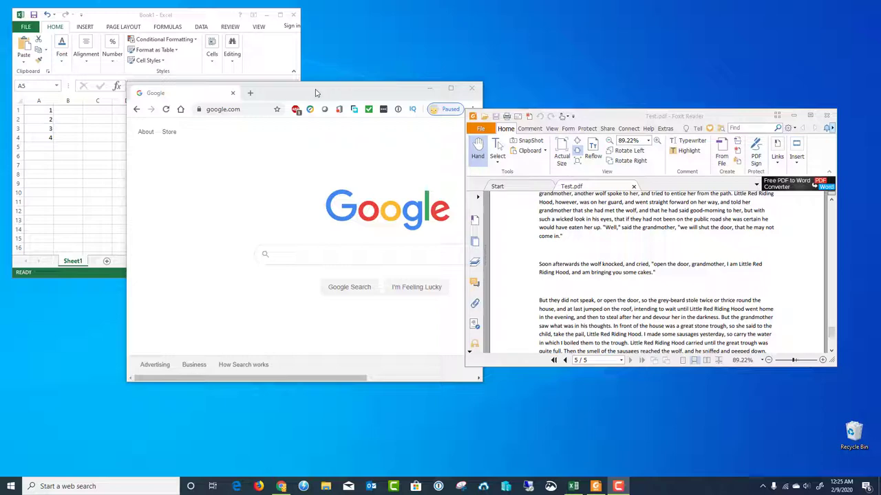
Step: Shake Chrome to minimize the other windows, then shake it again to restore Excel and Foxit Reader
{"action": "mouse_move", "coordinate": [315, 93]}
{"action": "left_mouse_down"}
{"action": "mouse_move", "coordinate": [300, 78]}
{"action": "mouse_move", "coordinate": [306, 64]}
{"action": "mouse_move", "coordinate": [316, 68]}
{"action": "left_mouse_up"}
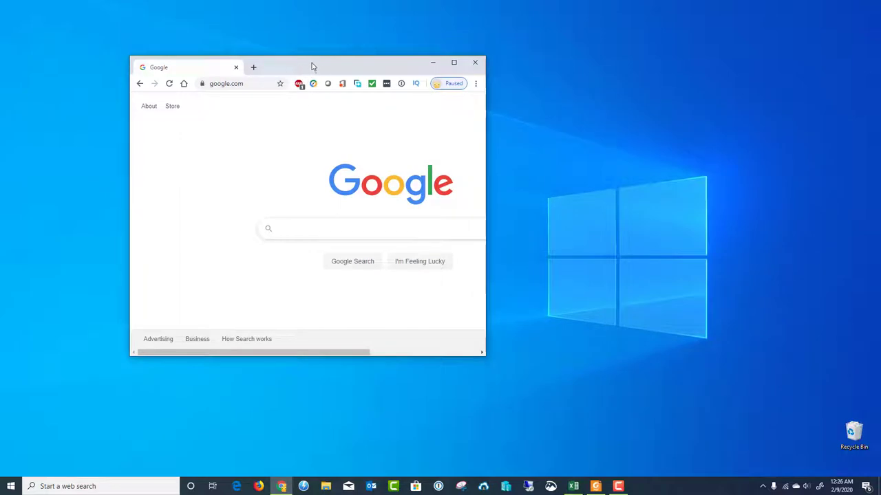
{"action": "mouse_move", "coordinate": [313, 66]}
{"action": "left_mouse_down"}
{"action": "mouse_move", "coordinate": [358, 69]}
{"action": "mouse_move", "coordinate": [318, 76]}
{"action": "left_mouse_up"}
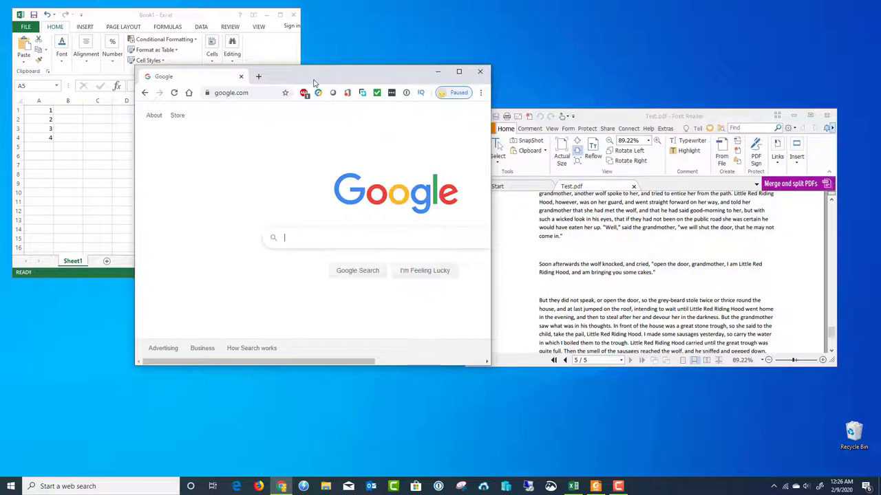
Step: Snap Chrome and Foxit Reader into screen quarters, then fill the right half with Excel
{"action": "left_click_drag", "start_coordinate": [314, 82], "coordinate": [2, 5]}
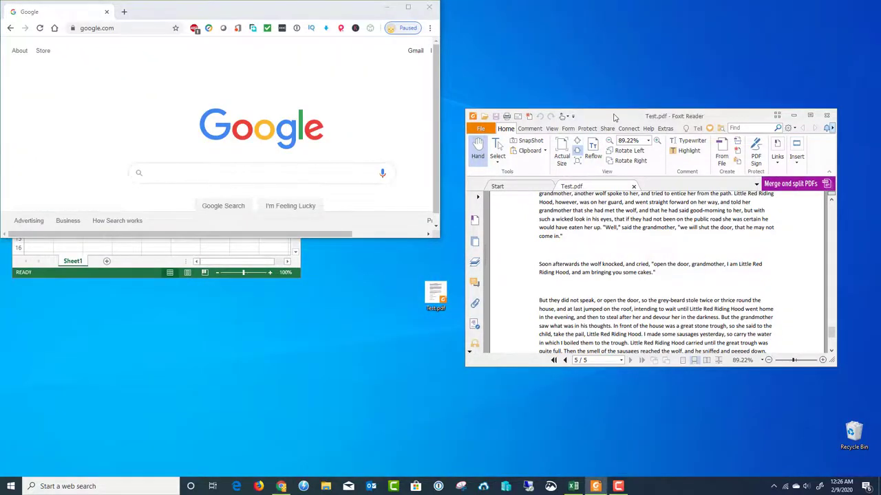
{"action": "left_click_drag", "start_coordinate": [614, 117], "coordinate": [860, 2]}
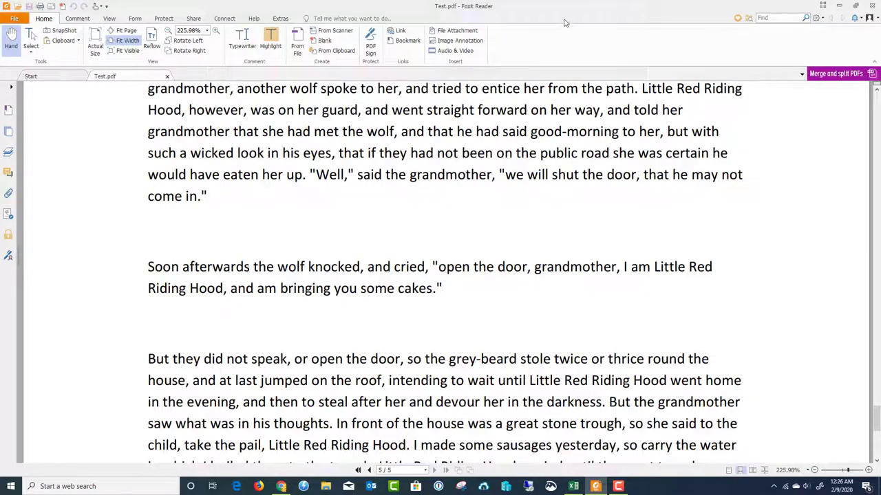
{"action": "left_click_drag", "start_coordinate": [570, 20], "coordinate": [880, 2]}
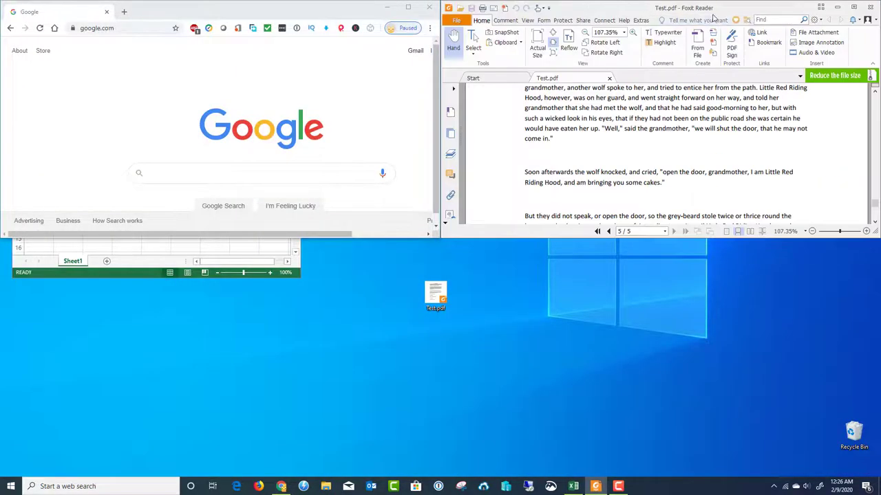
{"action": "left_click_drag", "start_coordinate": [715, 17], "coordinate": [880, 492]}
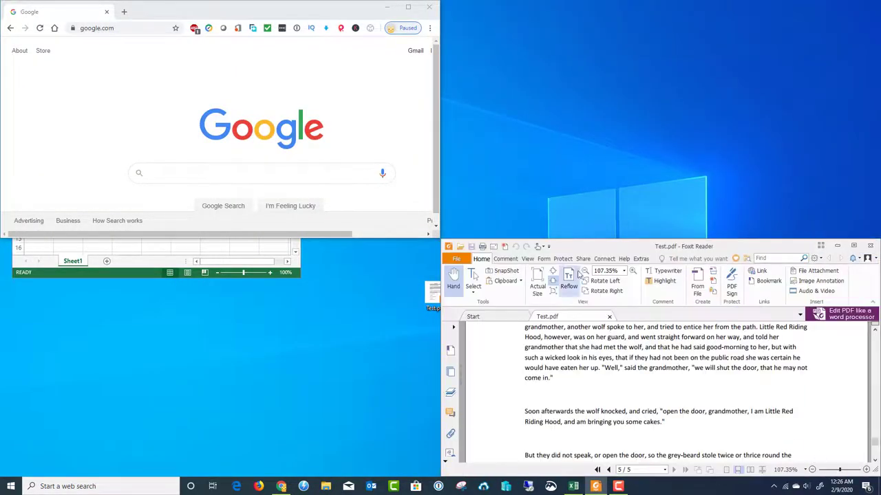
{"action": "left_click_drag", "start_coordinate": [650, 247], "coordinate": [2, 481]}
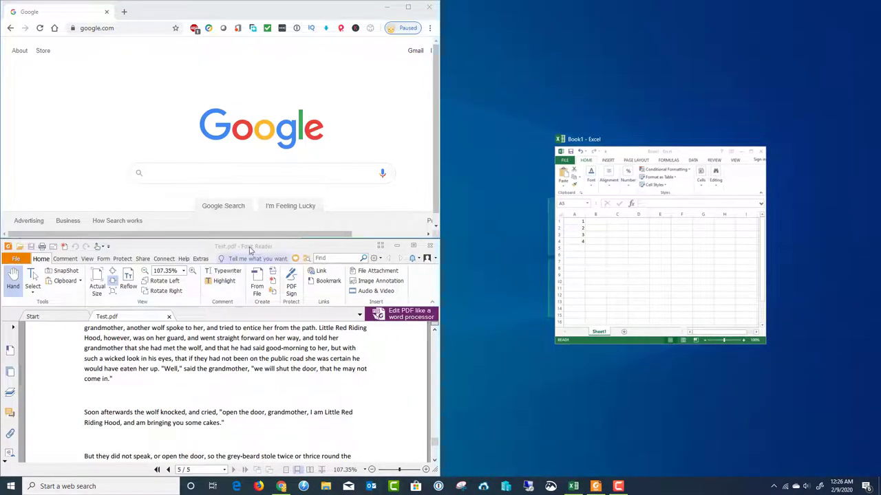
{"action": "left_click", "coordinate": [634, 161]}
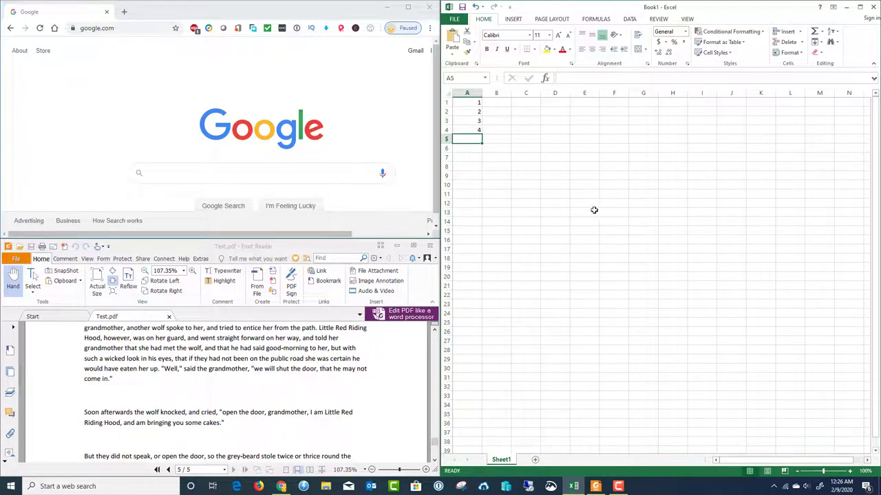
Step: Snap Chrome to the left half of the screen, then maximize it
{"action": "left_click", "coordinate": [281, 15]}
{"action": "left_click_drag", "start_coordinate": [281, 15], "coordinate": [0, 169]}
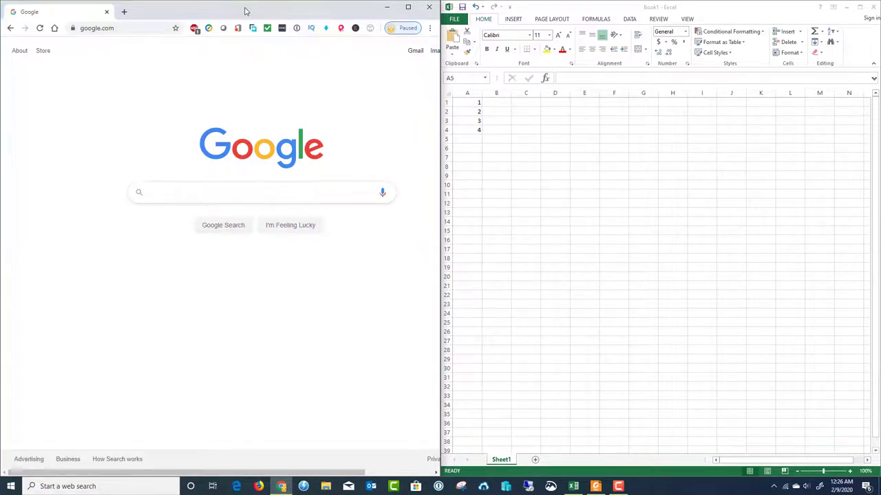
{"action": "left_click_drag", "start_coordinate": [244, 10], "coordinate": [423, 3]}
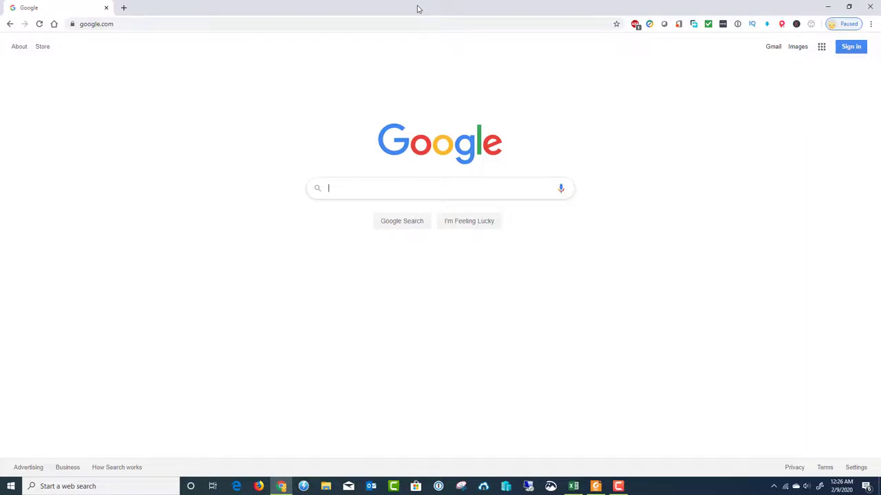
Step: Snap the maximized Chrome window into the top-left quarter of the screen
{"action": "left_click_drag", "start_coordinate": [417, 9], "coordinate": [1, 2]}
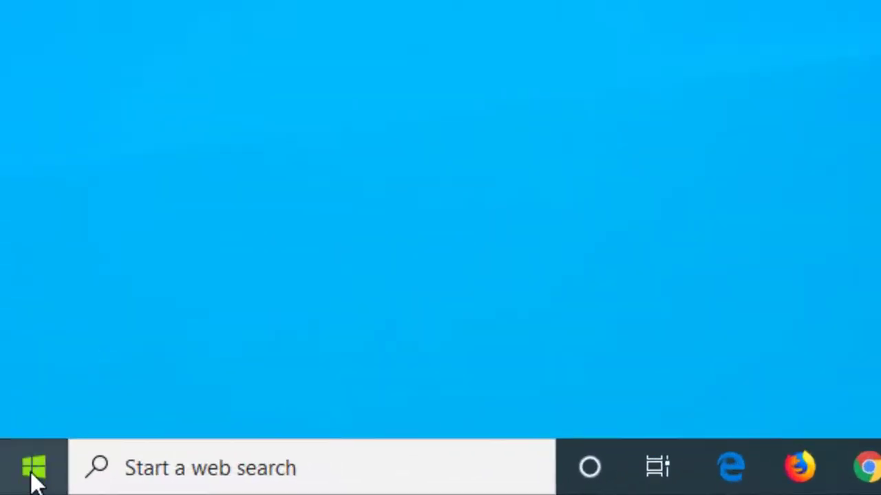
Step: Go from Settings > System > About to System info, then open Advanced system settings
{"action": "left_click", "coordinate": [35, 478]}
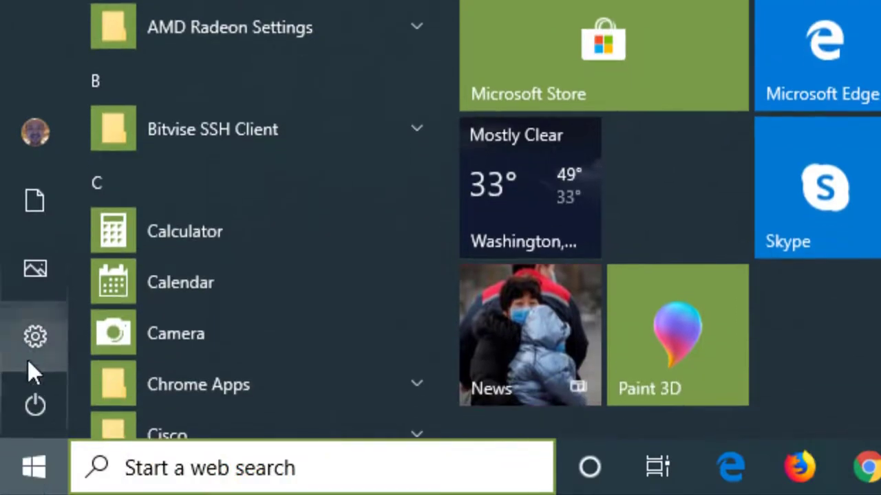
{"action": "left_click", "coordinate": [24, 342]}
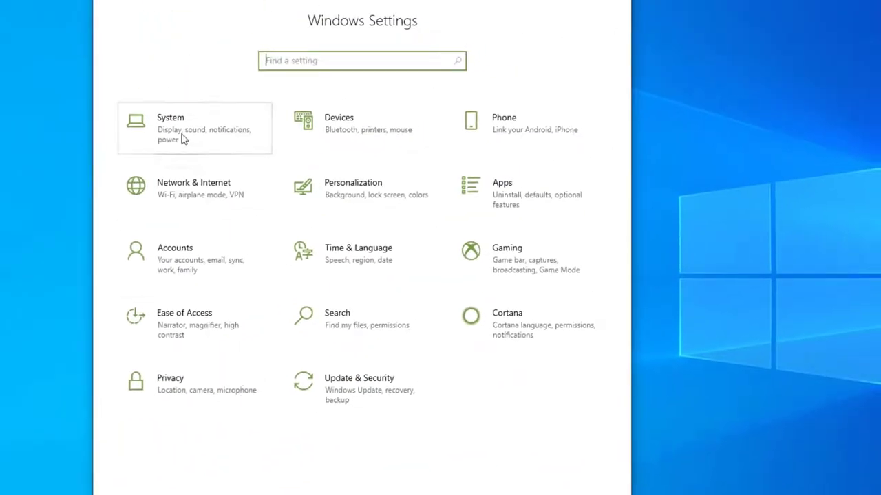
{"action": "left_click", "coordinate": [183, 138]}
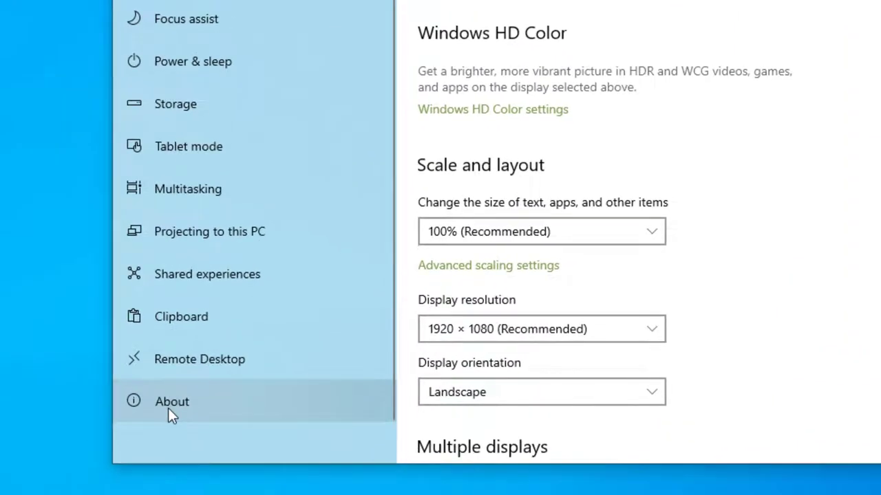
{"action": "left_click", "coordinate": [168, 408]}
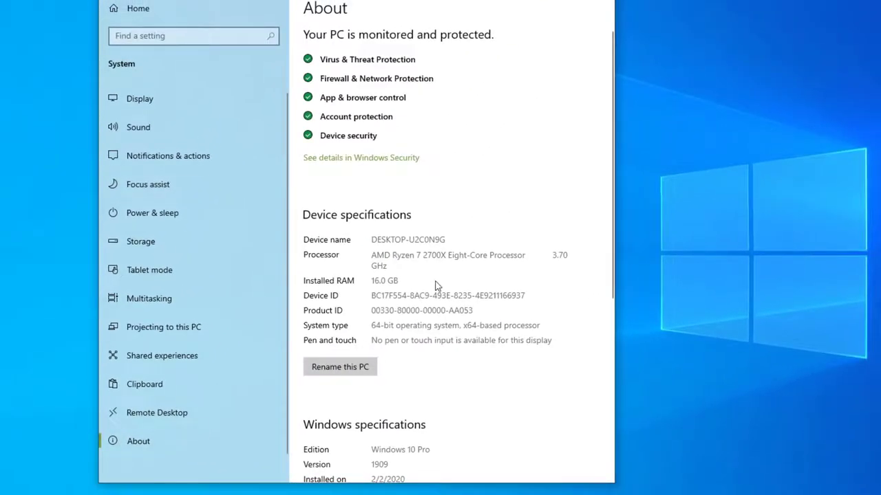
{"action": "scroll", "coordinate": [436, 286], "scroll_direction": "down", "scroll_amount": 5}
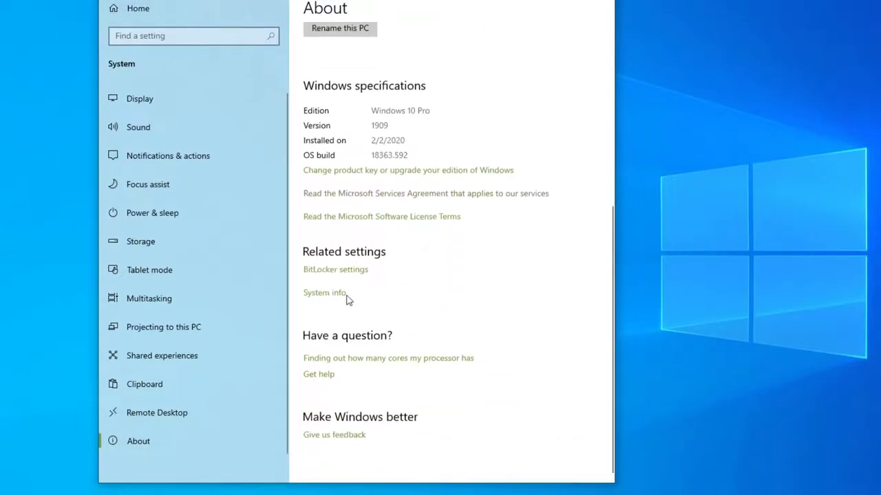
{"action": "left_click", "coordinate": [334, 301]}
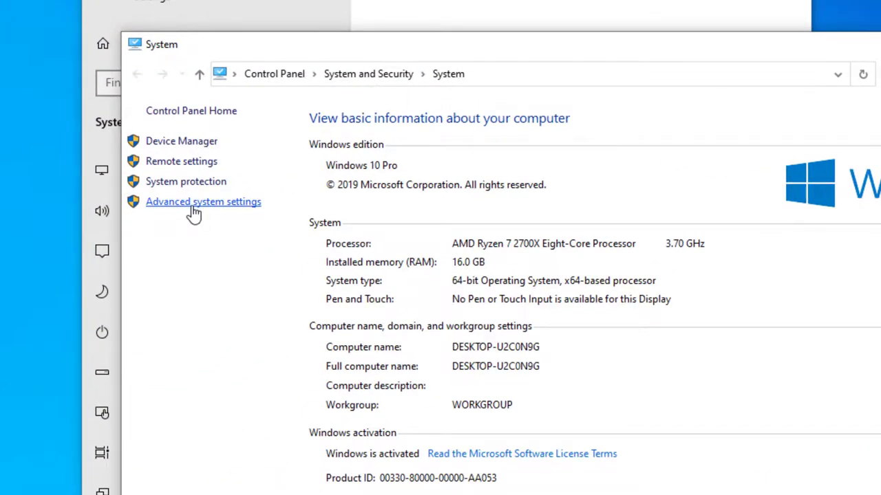
{"action": "left_click", "coordinate": [193, 207]}
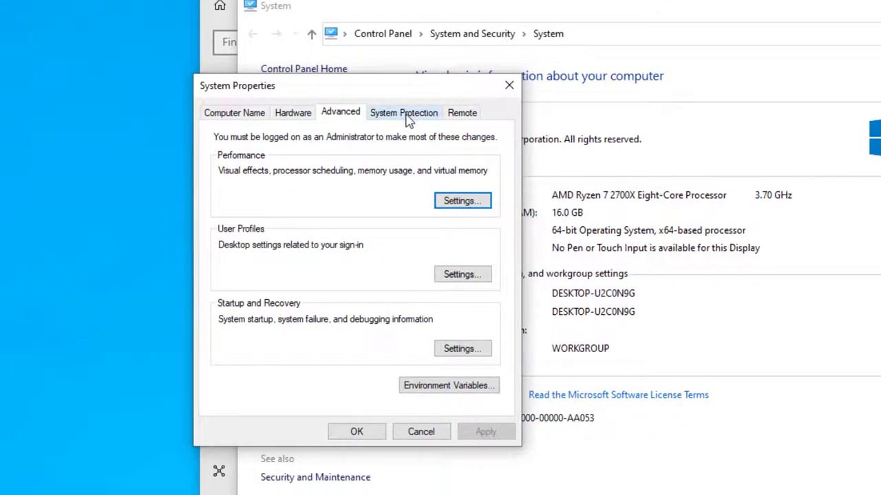
Step: Create a restore point described 'Preinstallation of' from the System Protection tab
{"action": "left_click", "coordinate": [408, 117]}
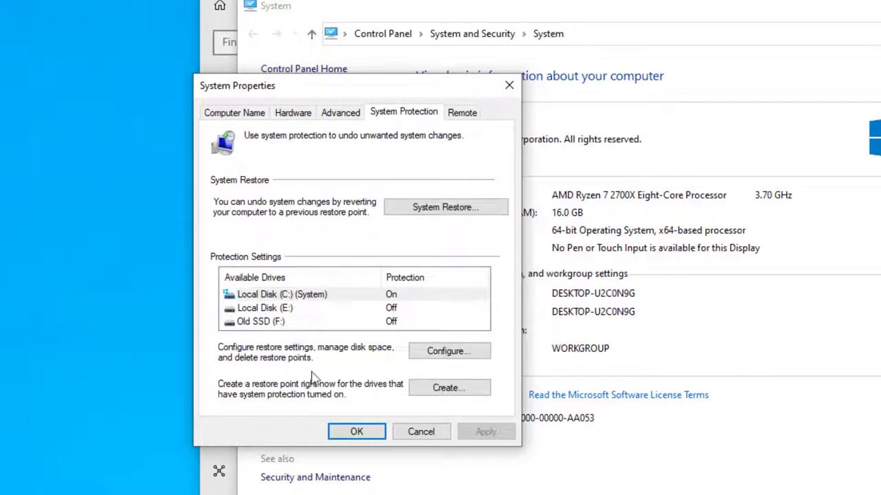
{"action": "left_click", "coordinate": [447, 388]}
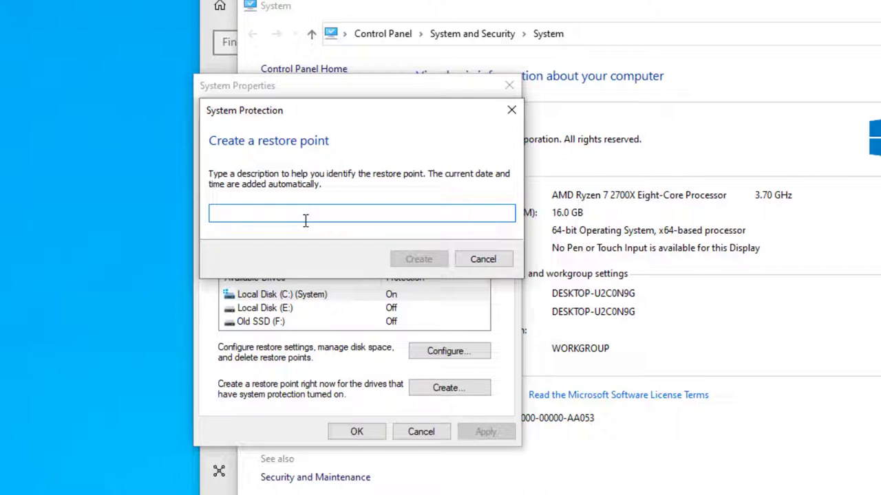
{"action": "type", "text": "Pre"}
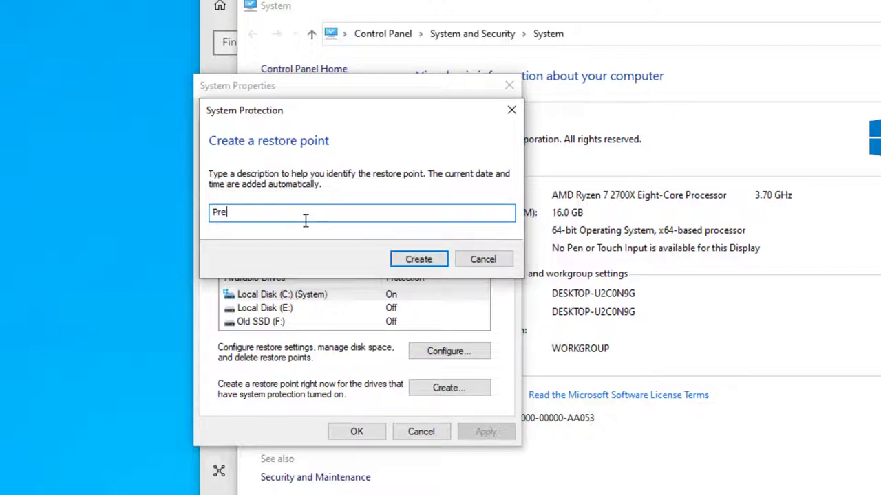
{"action": "type", "text": "installation of Snag"}
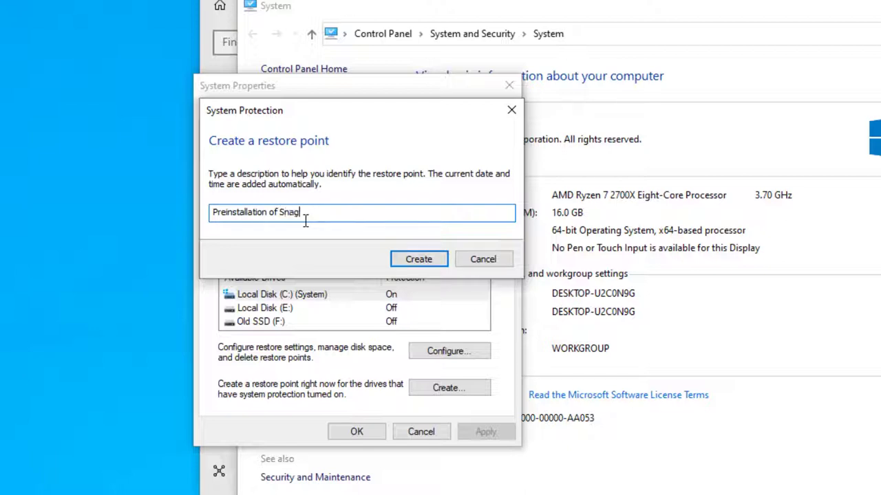
{"action": "left_click", "coordinate": [415, 264]}
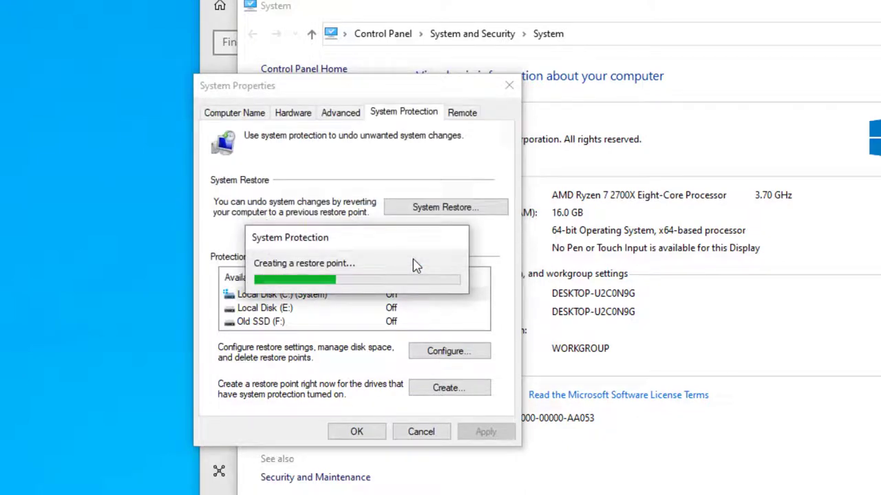
{"action": "left_click_drag", "start_coordinate": [363, 244], "coordinate": [371, 273]}
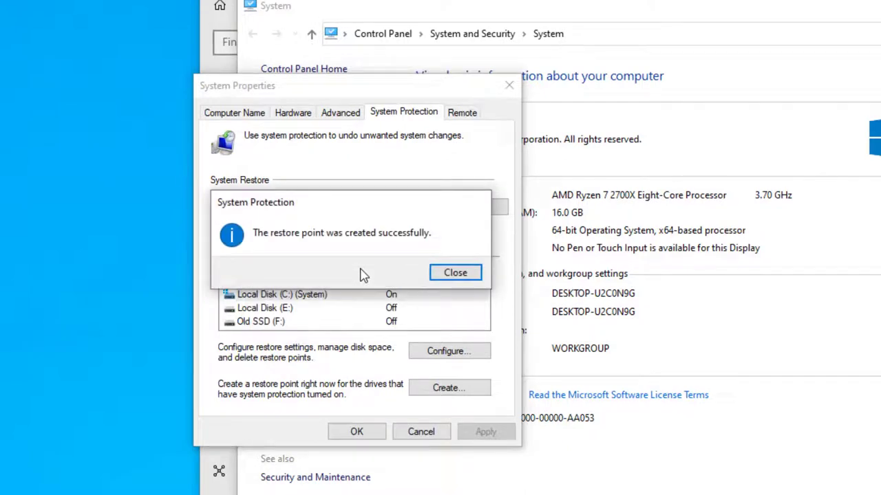
{"action": "left_click", "coordinate": [452, 277]}
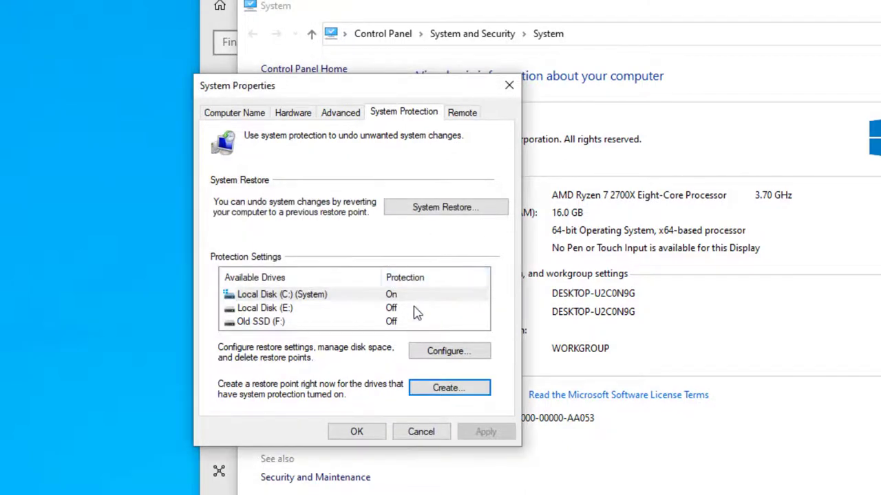
Step: Launch the System Restore wizard and move it into view
{"action": "left_click", "coordinate": [433, 214]}
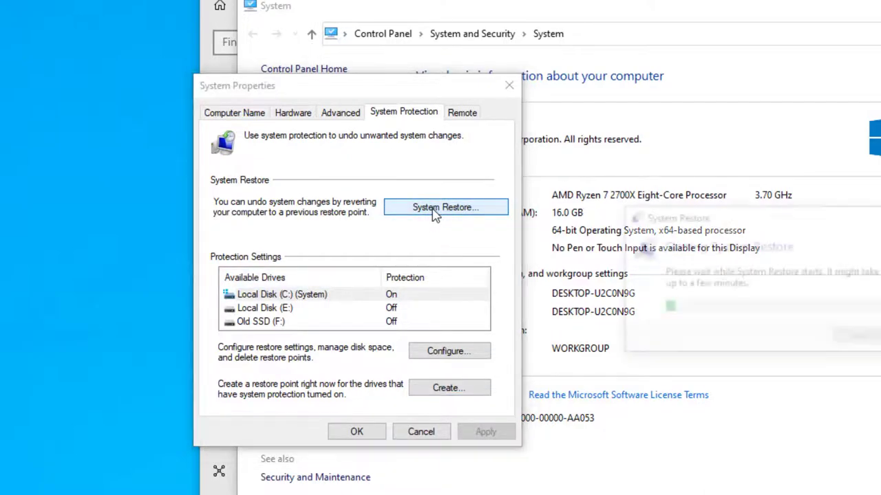
{"action": "left_click_drag", "start_coordinate": [732, 152], "coordinate": [520, 103]}
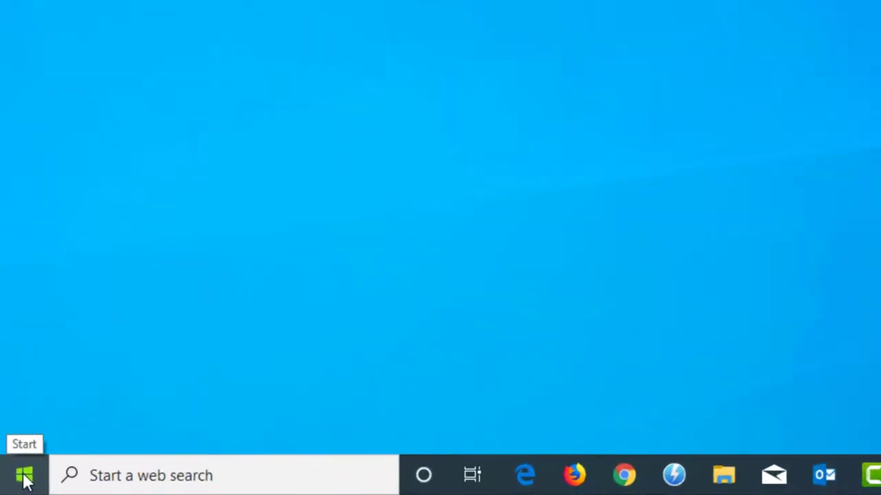
{"action": "left_click", "coordinate": [24, 475]}
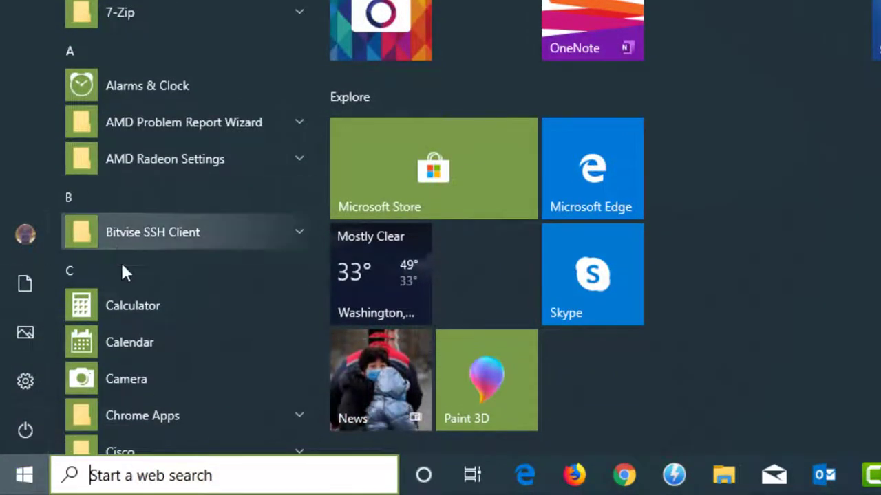
{"action": "right_click", "coordinate": [22, 474]}
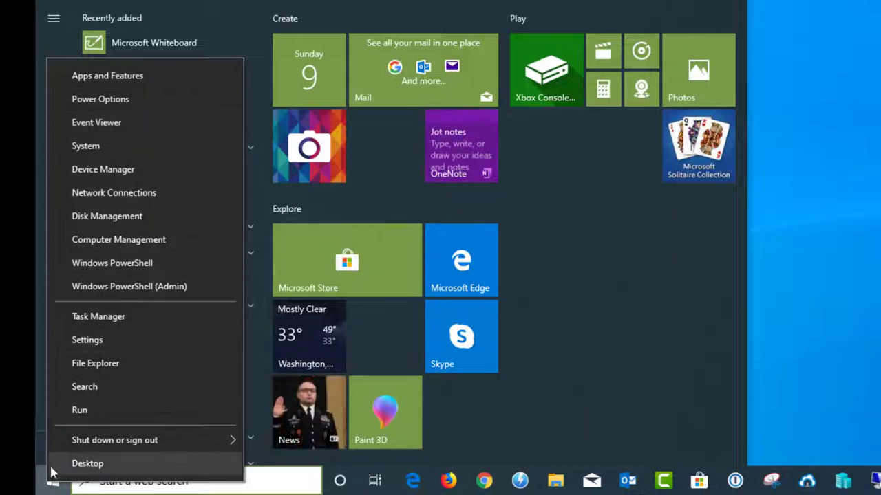
{"action": "right_click", "coordinate": [40, 487]}
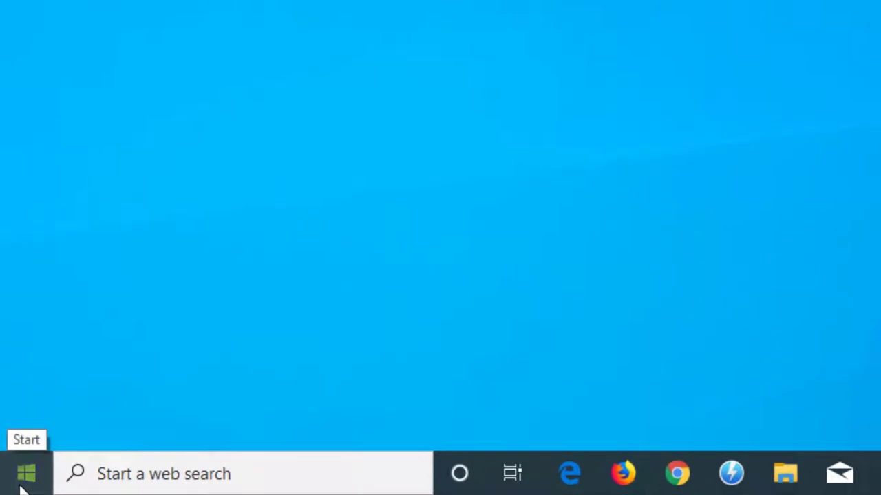
Step: Replace Firefox with Google Chrome as the default web browser in Settings > Apps > Default apps
{"action": "left_click", "coordinate": [22, 485]}
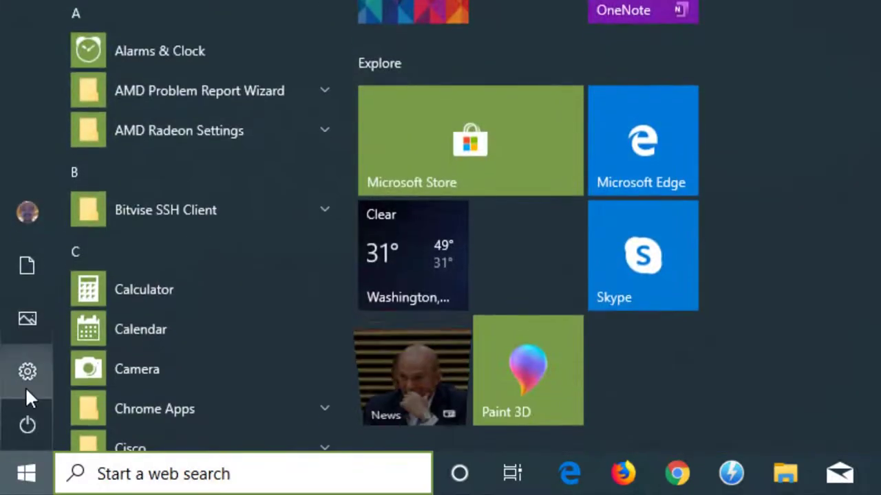
{"action": "left_click", "coordinate": [25, 382]}
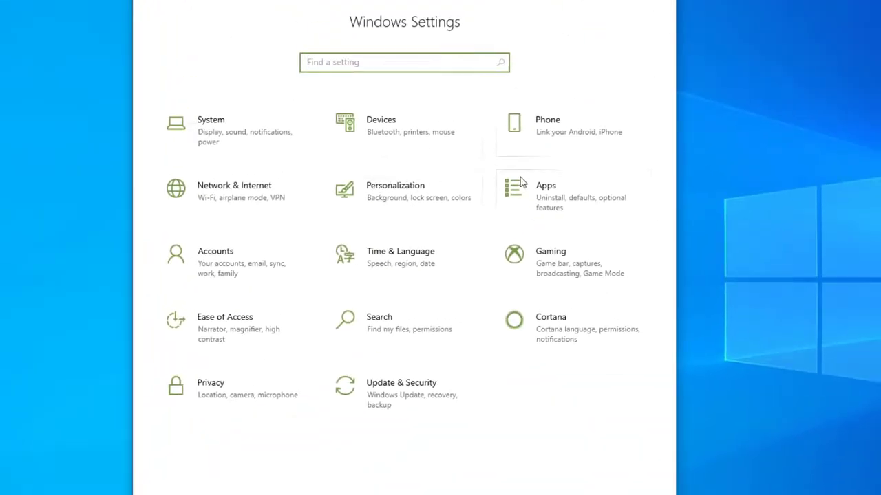
{"action": "left_click", "coordinate": [535, 193]}
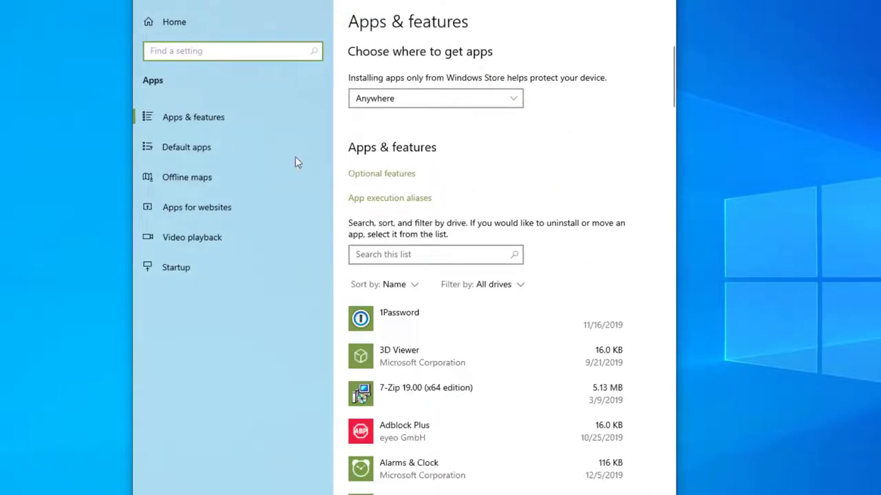
{"action": "left_click", "coordinate": [192, 147]}
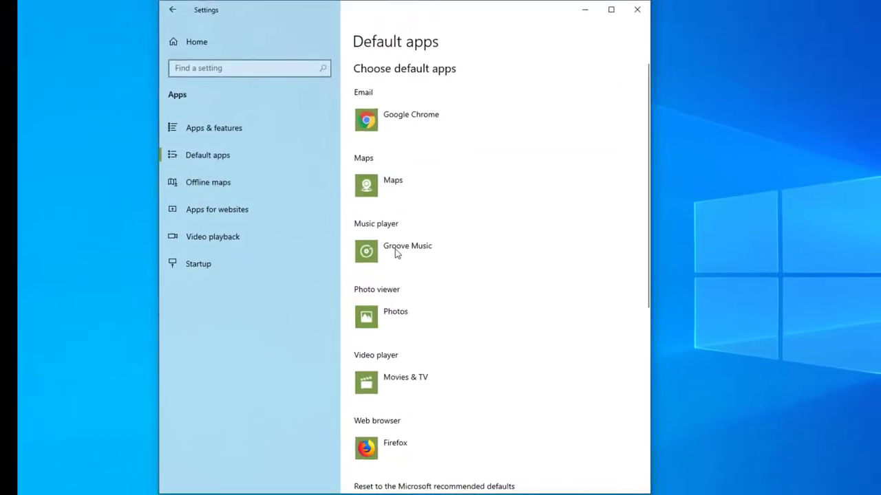
{"action": "scroll", "coordinate": [399, 235], "scroll_direction": "down", "scroll_amount": 2}
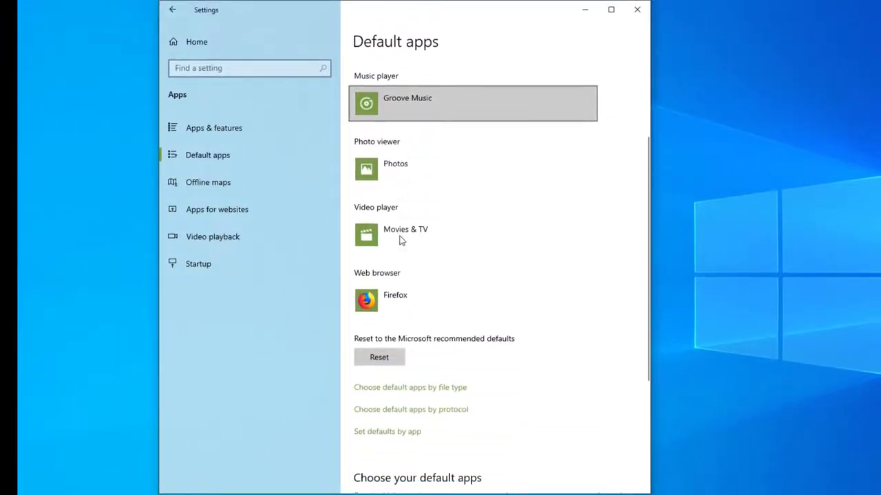
{"action": "left_click", "coordinate": [395, 305]}
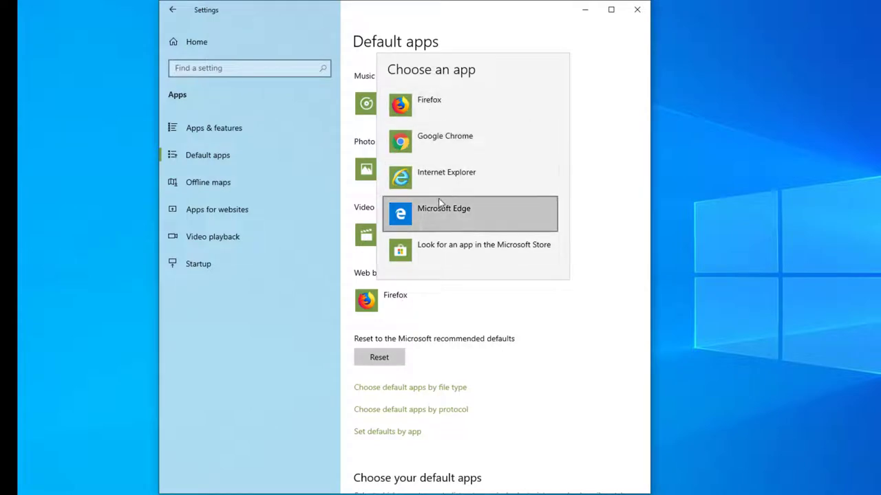
{"action": "left_click", "coordinate": [443, 144]}
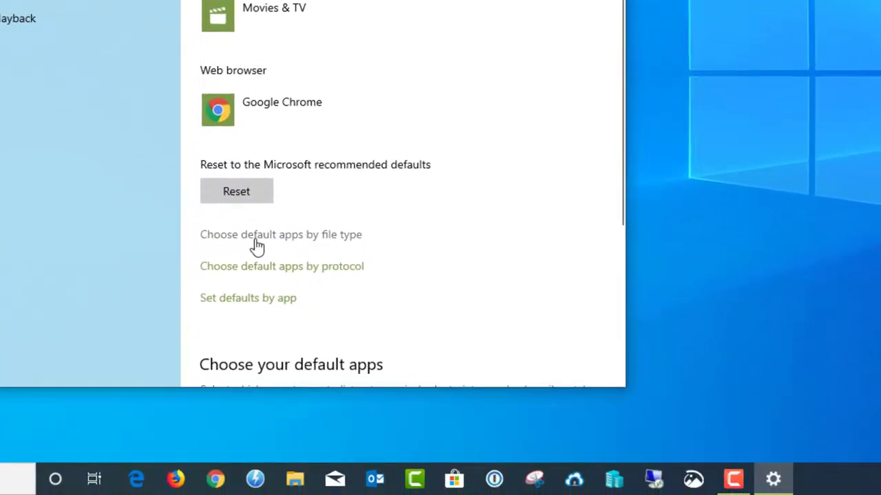
{"action": "left_click", "coordinate": [261, 244]}
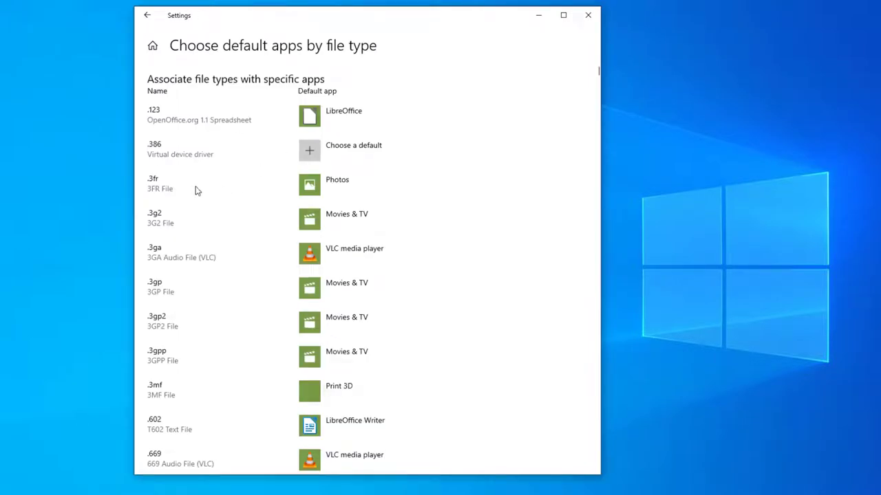
{"action": "scroll", "coordinate": [196, 190], "scroll_direction": "down", "scroll_amount": 20}
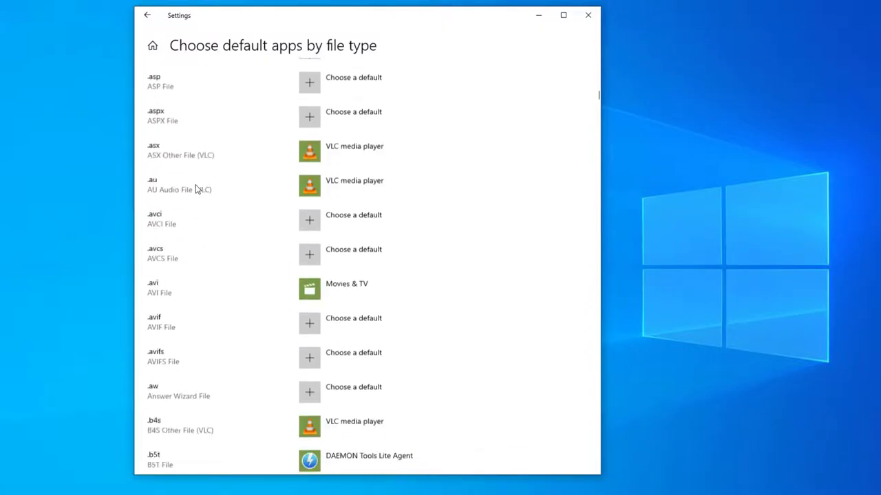
{"action": "scroll", "coordinate": [195, 190], "scroll_direction": "down", "scroll_amount": 15}
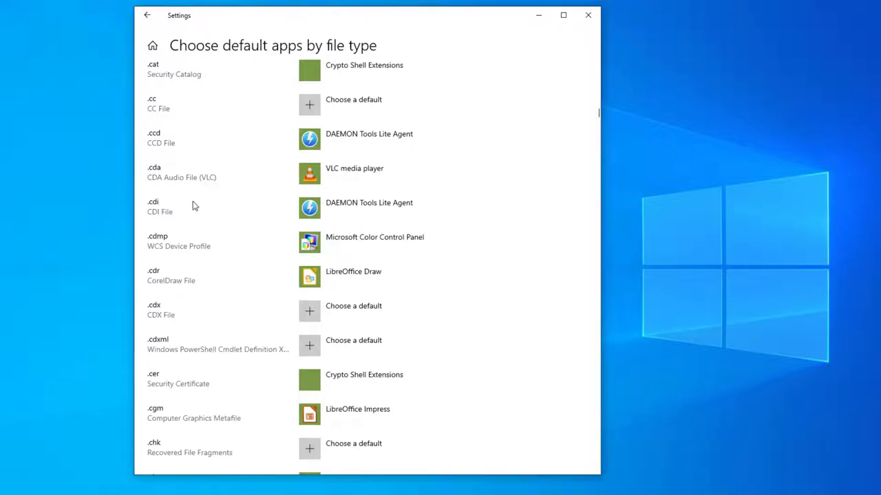
{"action": "scroll", "coordinate": [192, 205], "scroll_direction": "down", "scroll_amount": 15}
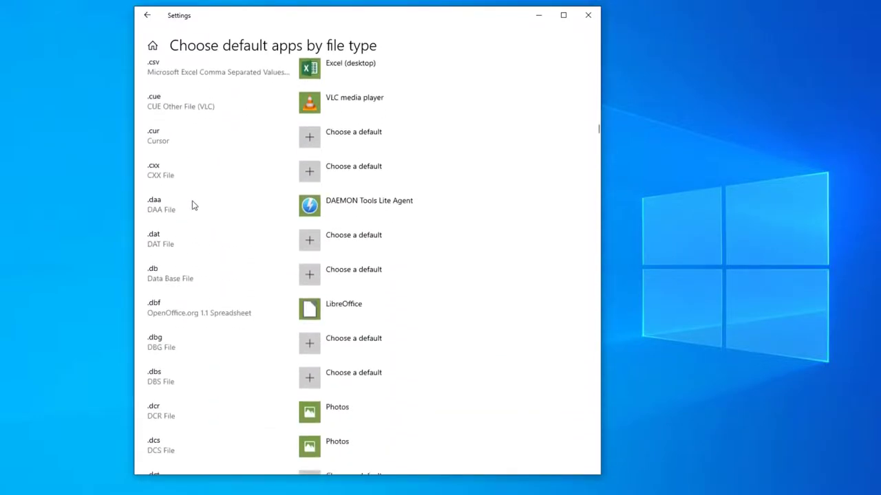
{"action": "scroll", "coordinate": [192, 205], "scroll_direction": "down", "scroll_amount": 4}
{"action": "scroll", "coordinate": [193, 205], "scroll_direction": "down", "scroll_amount": 5}
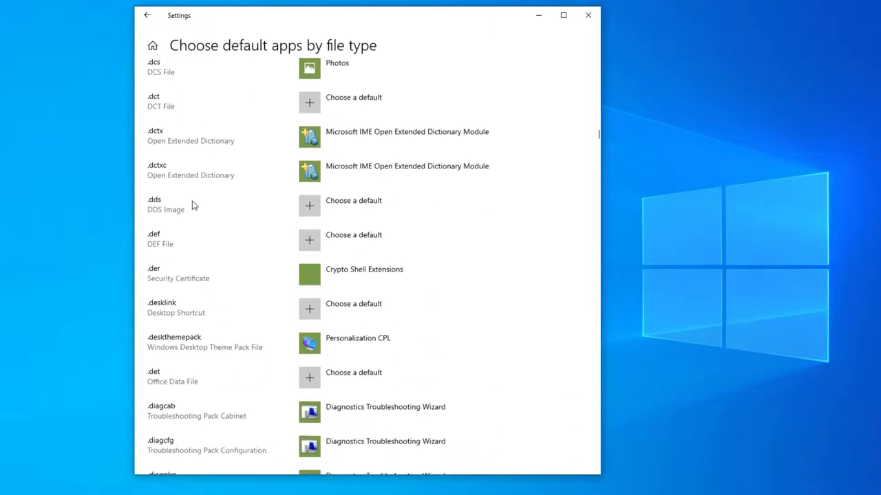
{"action": "scroll", "coordinate": [193, 205], "scroll_direction": "down", "scroll_amount": 4}
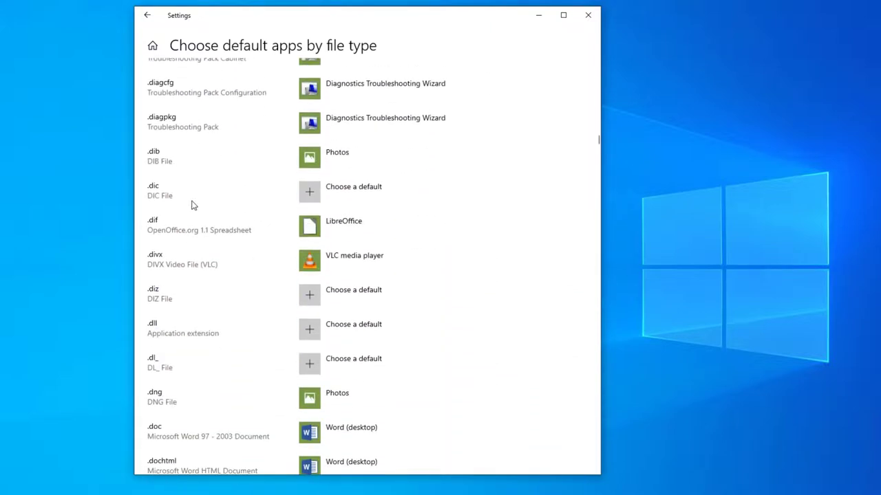
{"action": "scroll", "coordinate": [193, 205], "scroll_direction": "down", "scroll_amount": 3}
{"action": "scroll", "coordinate": [190, 204], "scroll_direction": "down", "scroll_amount": 3}
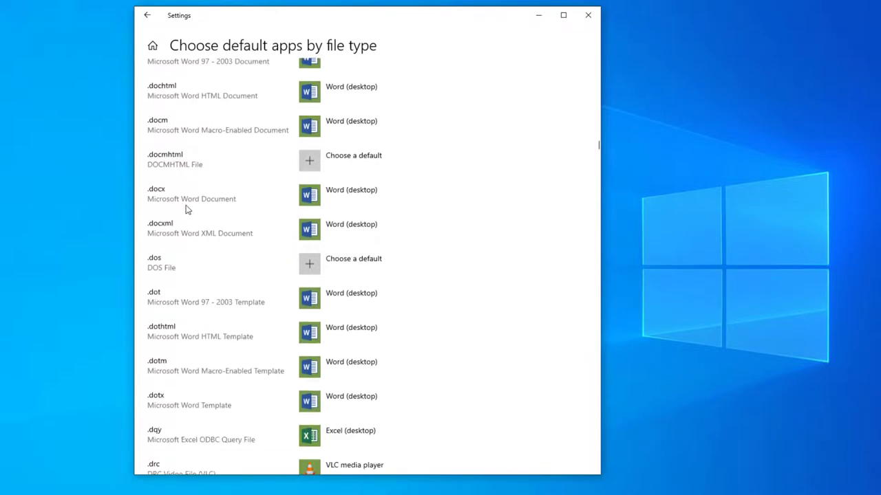
{"action": "scroll", "coordinate": [169, 190], "scroll_direction": "up", "scroll_amount": 2}
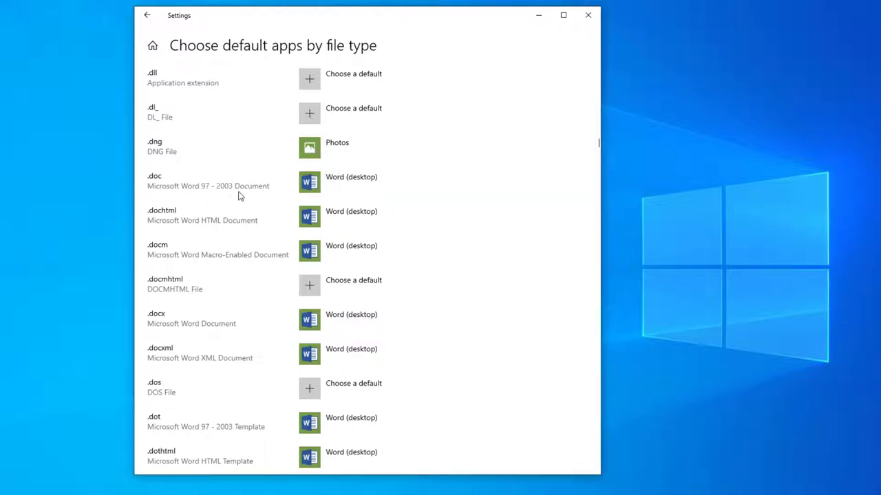
Step: Make LibreOffice Writer the default app for both .doc and .docx files
{"action": "left_click", "coordinate": [334, 184]}
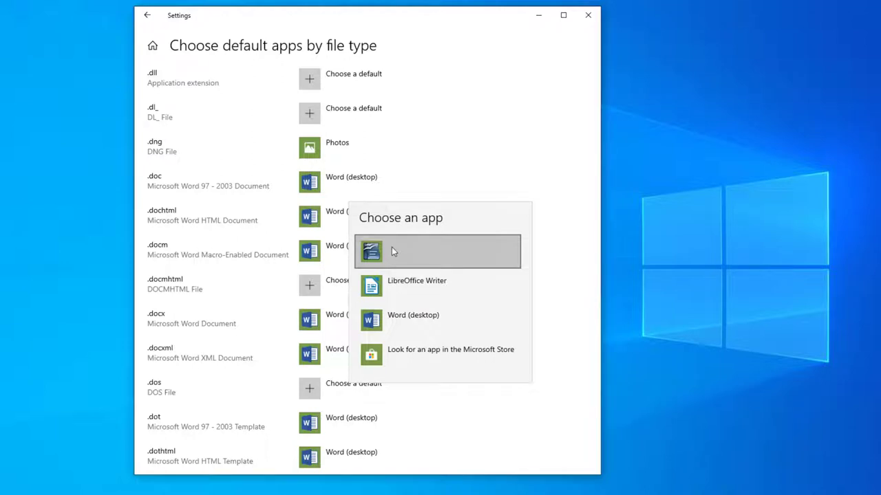
{"action": "left_click", "coordinate": [406, 292]}
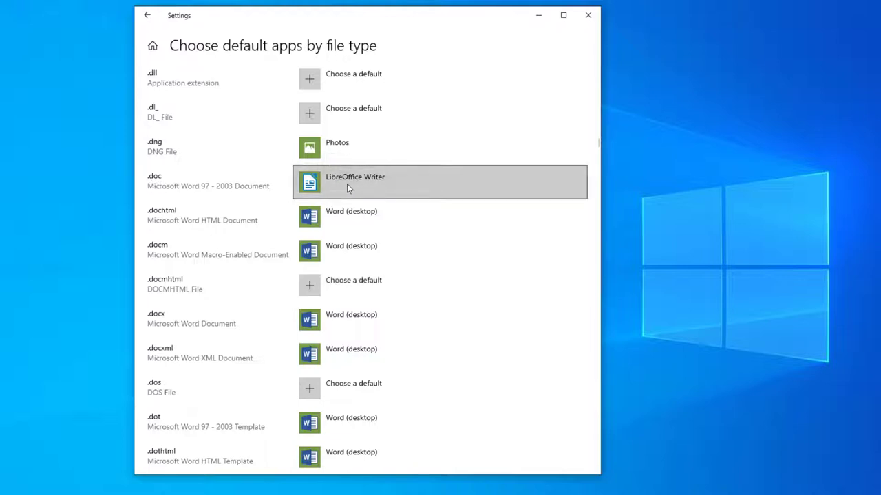
{"action": "left_click", "coordinate": [339, 324]}
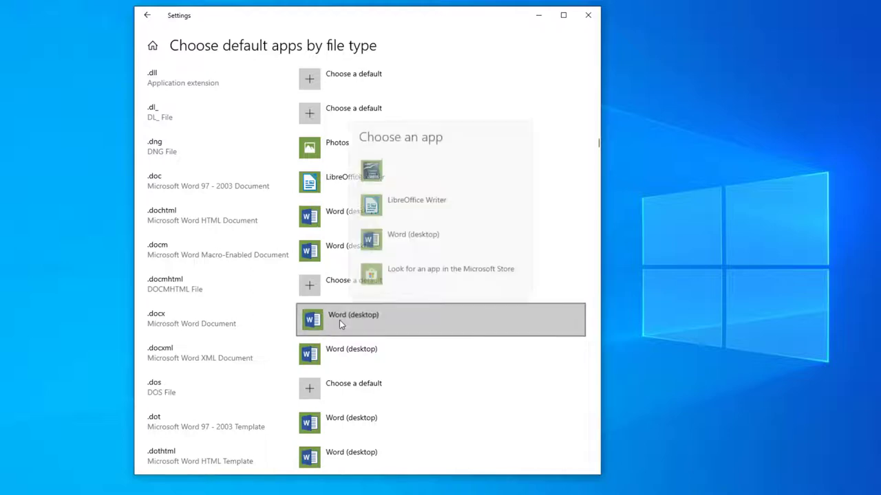
{"action": "left_click", "coordinate": [422, 211]}
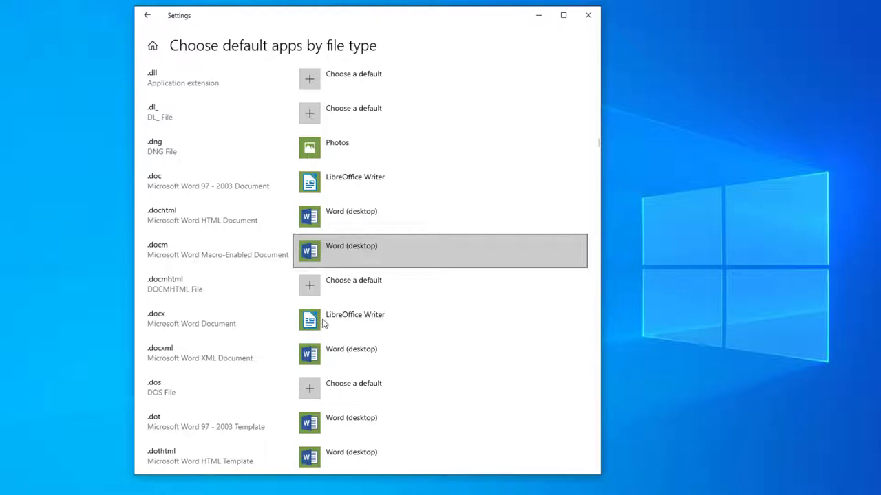
{"action": "left_click", "coordinate": [346, 324]}
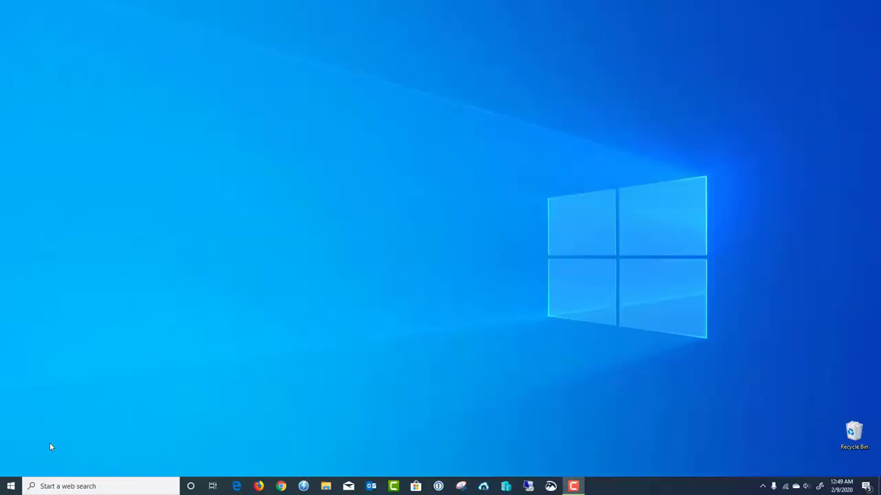
Step: Launch Maps from the Start menu's M section and zoom the San Francisco map out and back in
{"action": "left_click", "coordinate": [11, 486]}
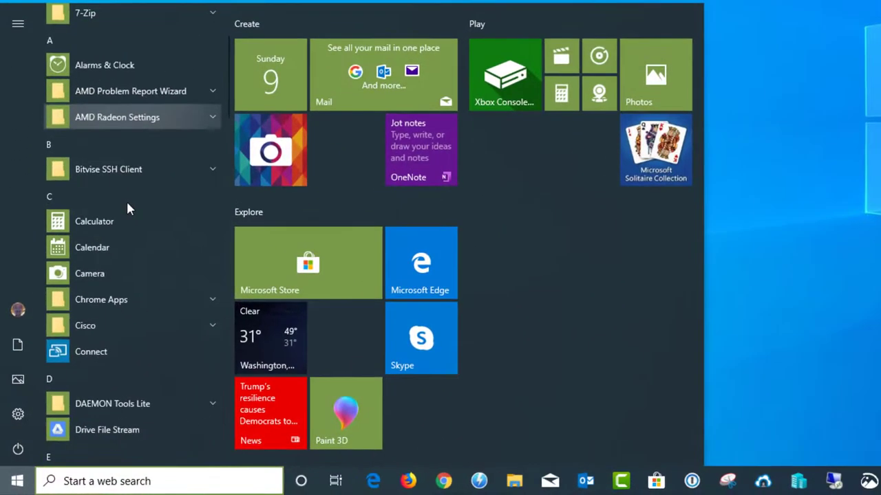
{"action": "scroll", "coordinate": [128, 205], "scroll_direction": "down", "scroll_amount": 7}
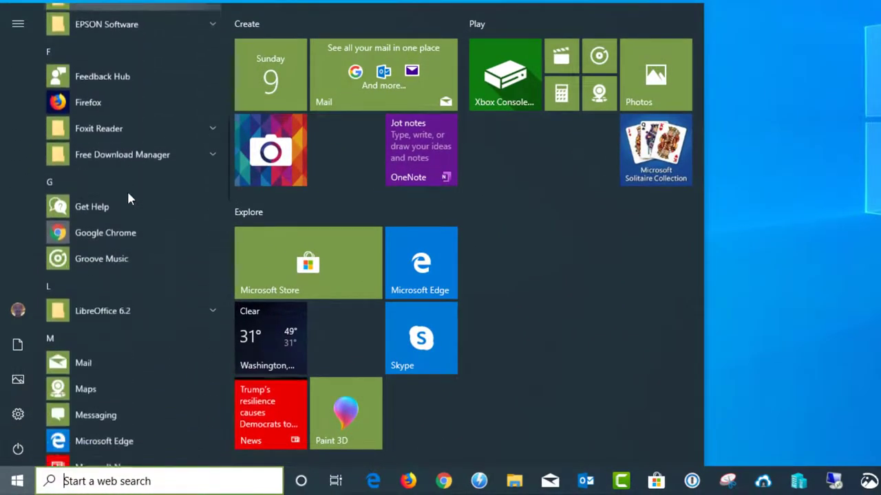
{"action": "scroll", "coordinate": [128, 198], "scroll_direction": "down", "scroll_amount": 3}
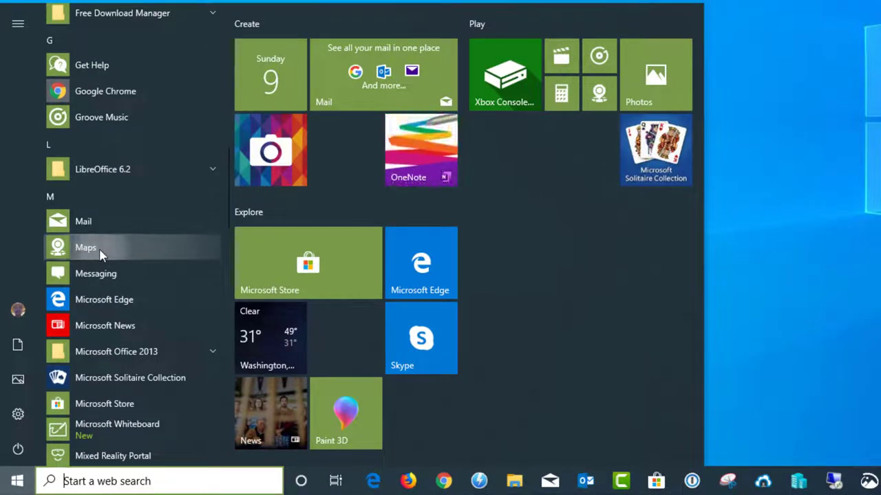
{"action": "left_click", "coordinate": [96, 250]}
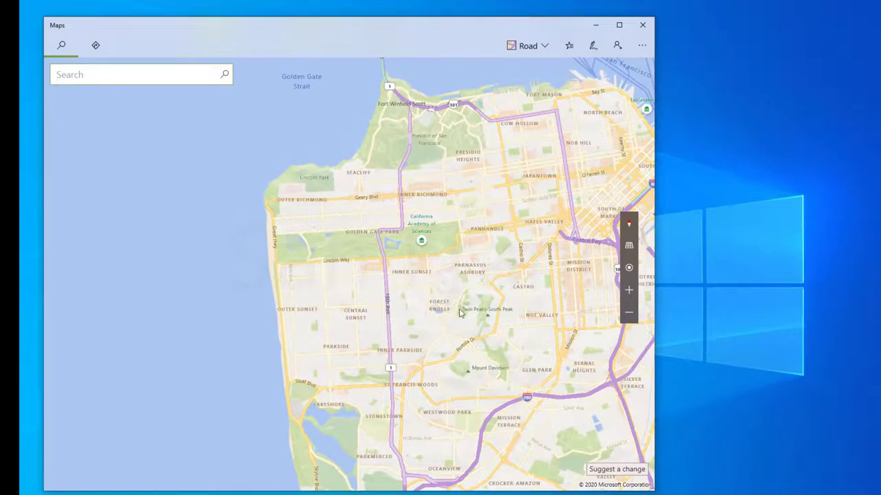
{"action": "scroll", "coordinate": [452, 309], "scroll_direction": "down", "scroll_amount": 2}
{"action": "scroll", "coordinate": [451, 308], "scroll_direction": "down", "scroll_amount": 3}
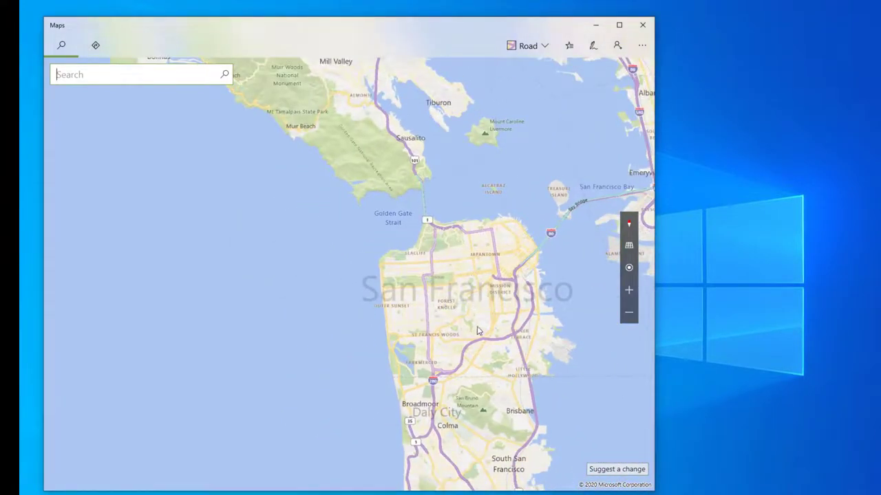
{"action": "scroll", "coordinate": [456, 319], "scroll_direction": "up", "scroll_amount": 2}
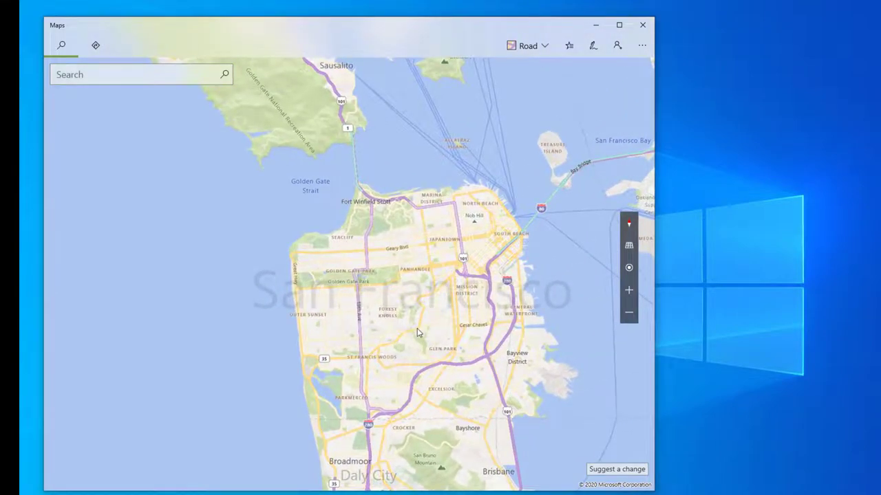
{"action": "scroll", "coordinate": [417, 333], "scroll_direction": "up", "scroll_amount": 1}
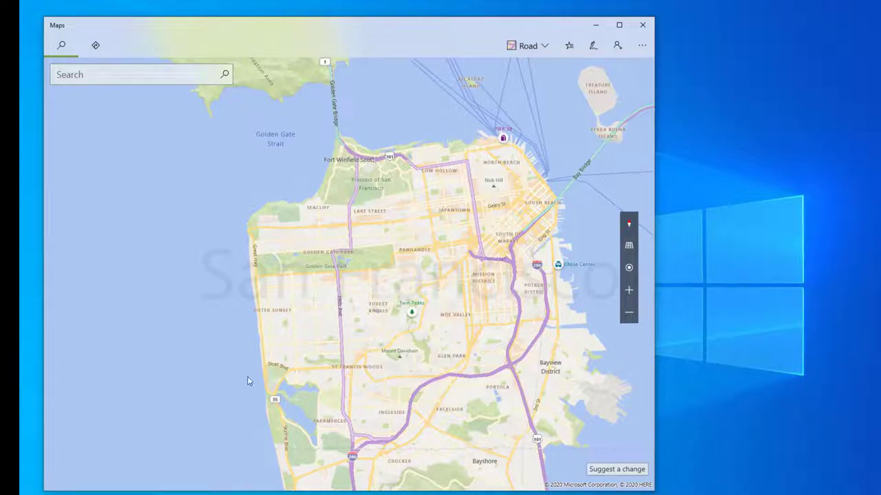
Step: Close Maps and go to Settings > Apps > Offline maps
{"action": "left_click", "coordinate": [642, 25]}
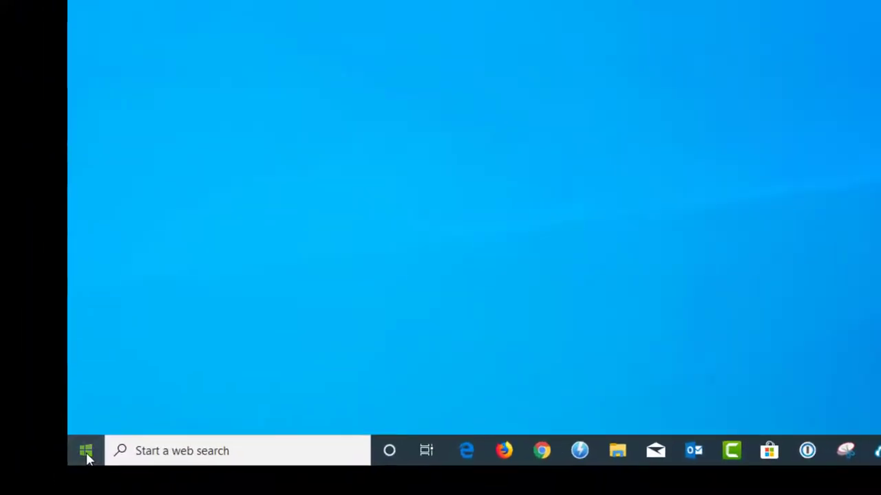
{"action": "left_click", "coordinate": [74, 475]}
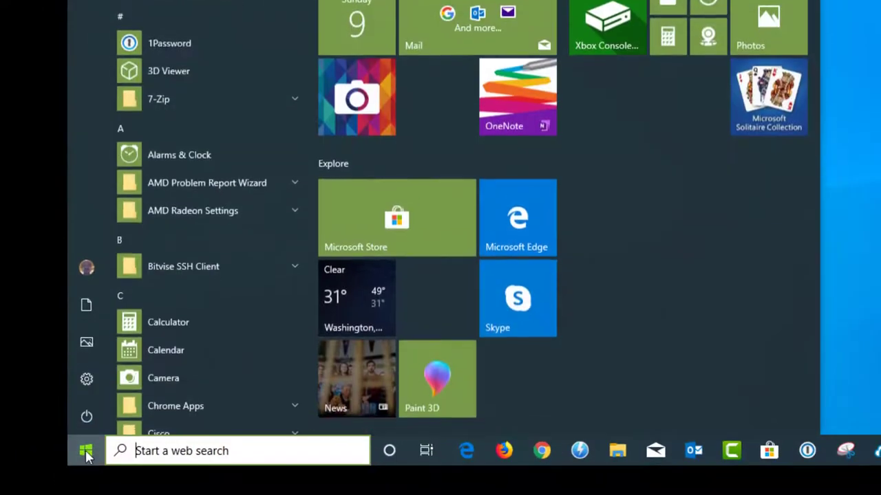
{"action": "left_click", "coordinate": [82, 384]}
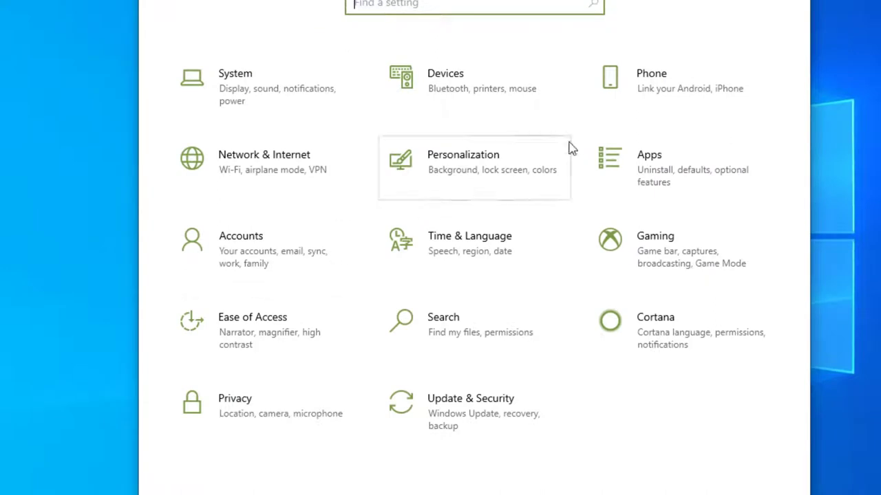
{"action": "left_click", "coordinate": [631, 186]}
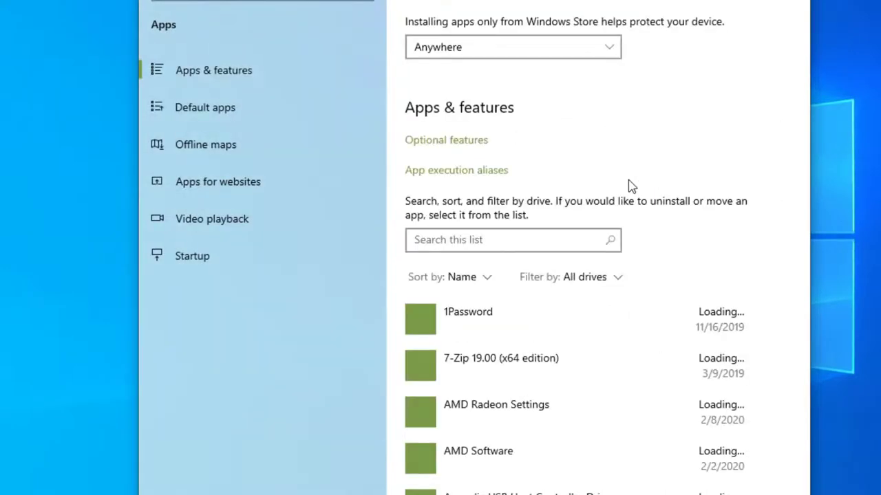
{"action": "left_click", "coordinate": [185, 156]}
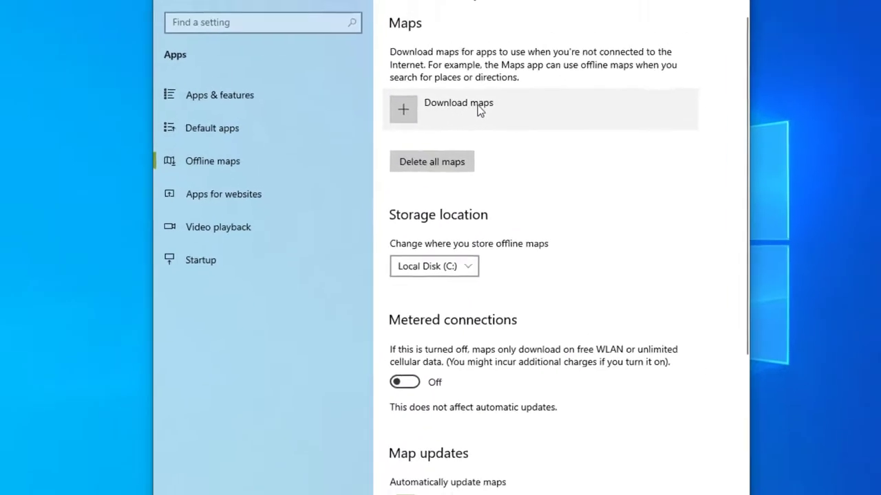
Step: Download the California map from North and Central America > USA
{"action": "left_click", "coordinate": [382, 143]}
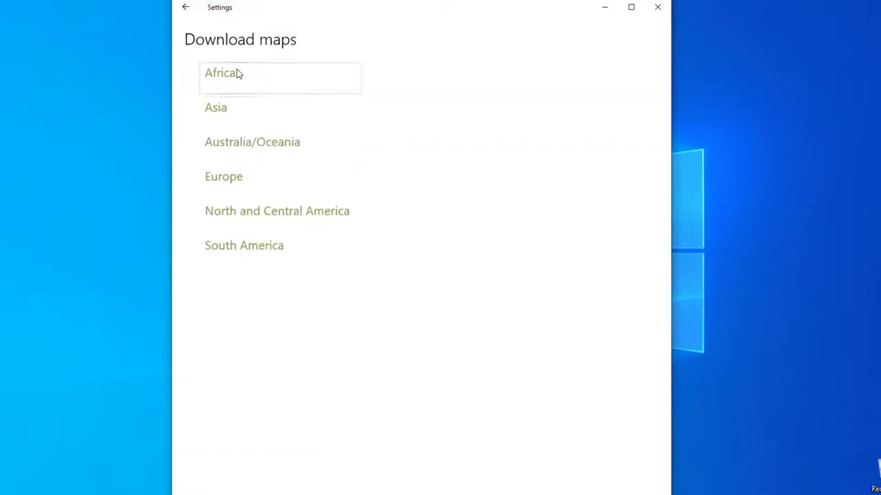
{"action": "left_click", "coordinate": [249, 217]}
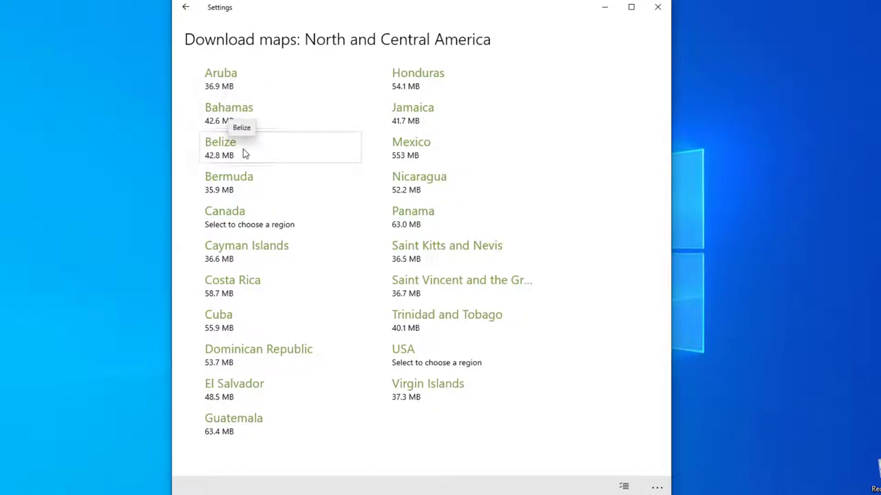
{"action": "left_click", "coordinate": [420, 363]}
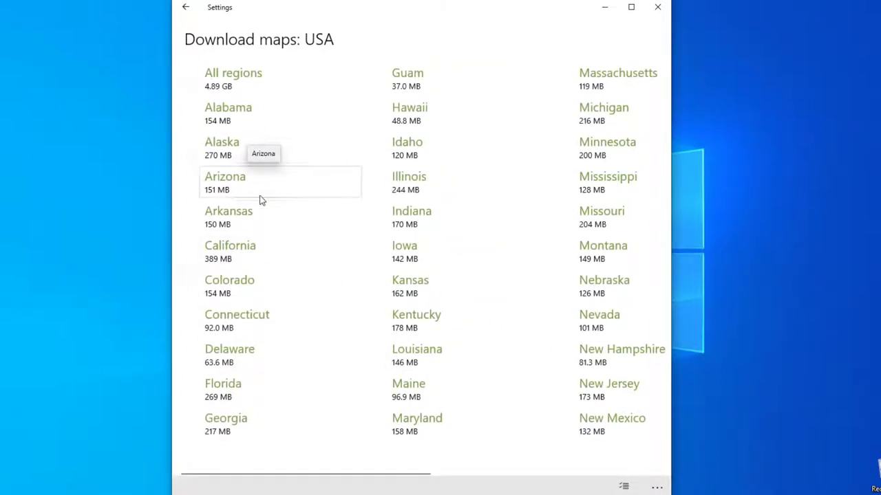
{"action": "left_click", "coordinate": [279, 254]}
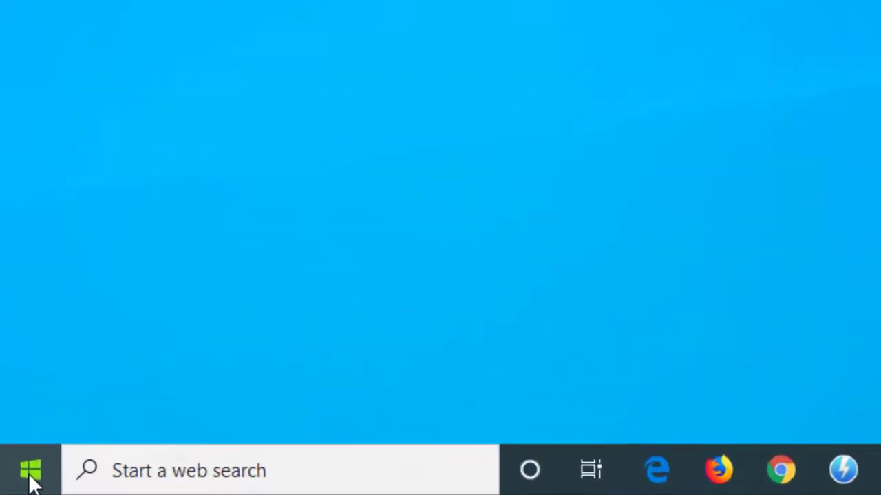
Step: Go to Settings > System > Notifications & actions
{"action": "left_click", "coordinate": [11, 486]}
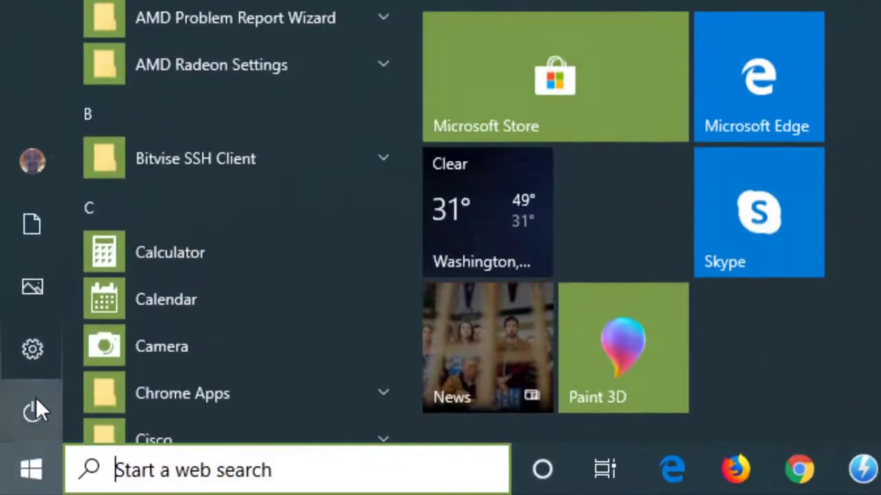
{"action": "left_click", "coordinate": [38, 363]}
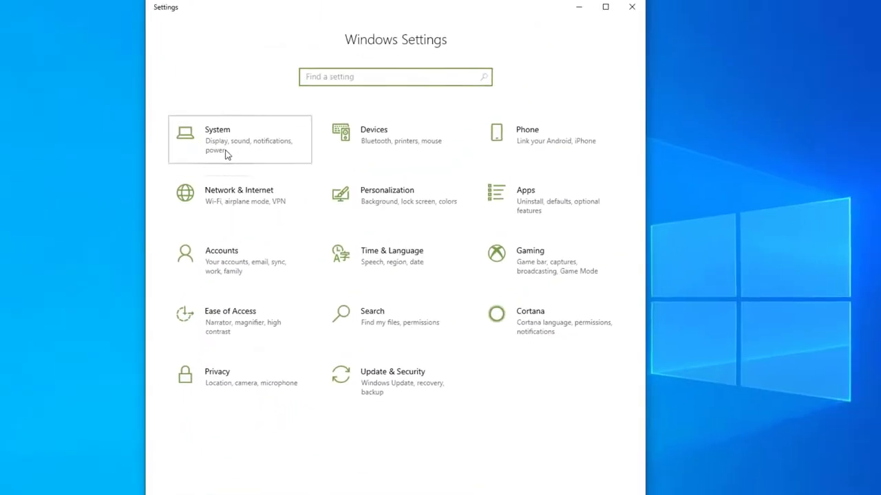
{"action": "left_click", "coordinate": [225, 153]}
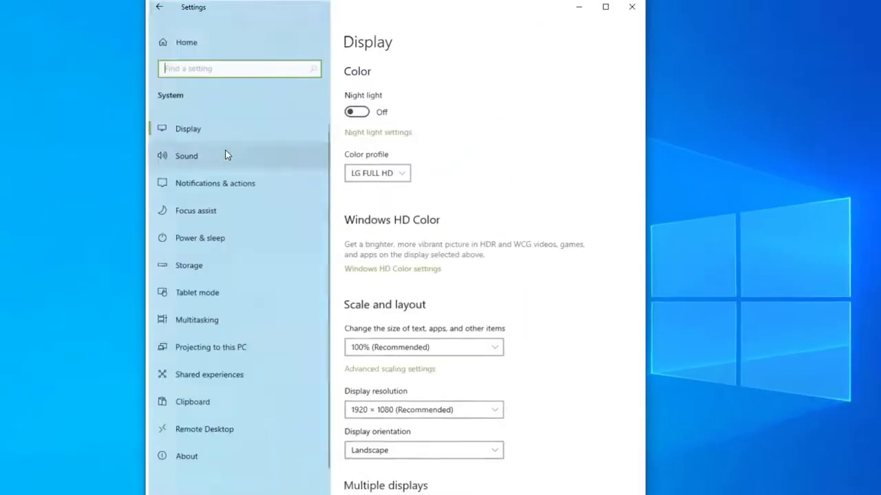
{"action": "left_click", "coordinate": [204, 188]}
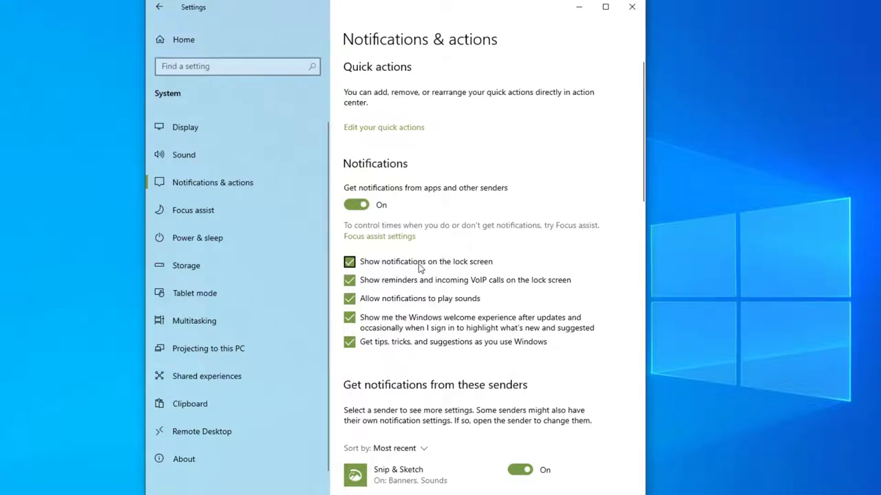
Step: Scroll down through the notification senders list and back up
{"action": "scroll", "coordinate": [418, 265], "scroll_direction": "down", "scroll_amount": 2}
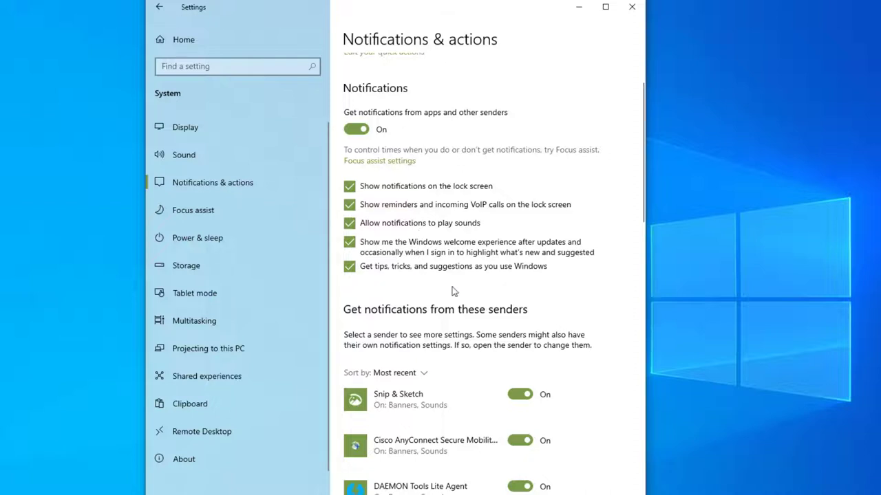
{"action": "scroll", "coordinate": [473, 302], "scroll_direction": "down", "scroll_amount": 5}
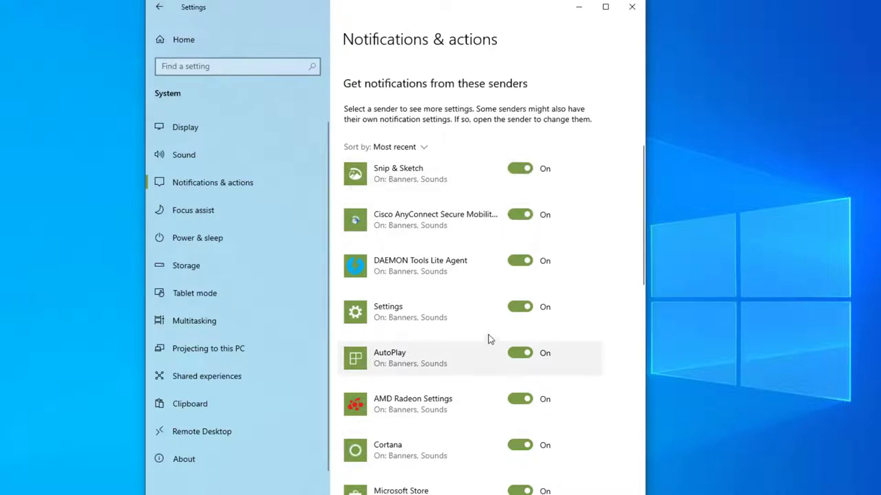
{"action": "scroll", "coordinate": [466, 309], "scroll_direction": "down", "scroll_amount": 6}
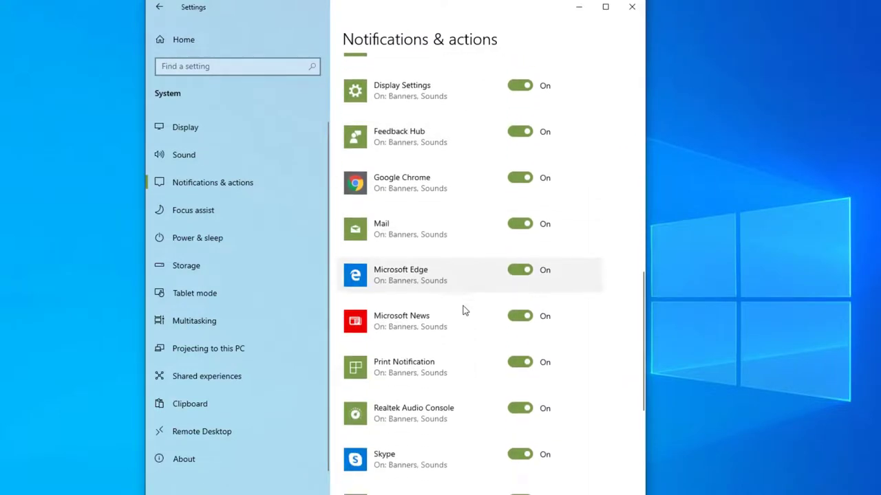
{"action": "scroll", "coordinate": [464, 310], "scroll_direction": "down", "scroll_amount": 3}
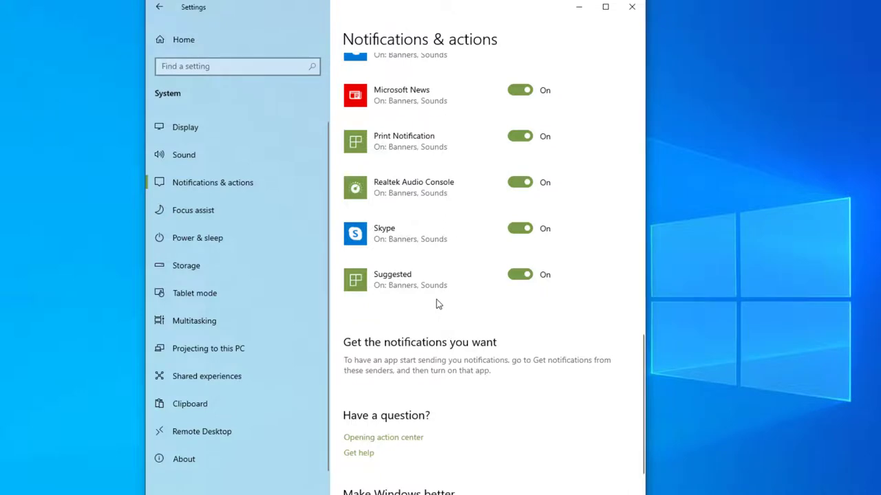
{"action": "scroll", "coordinate": [436, 303], "scroll_direction": "up", "scroll_amount": 8}
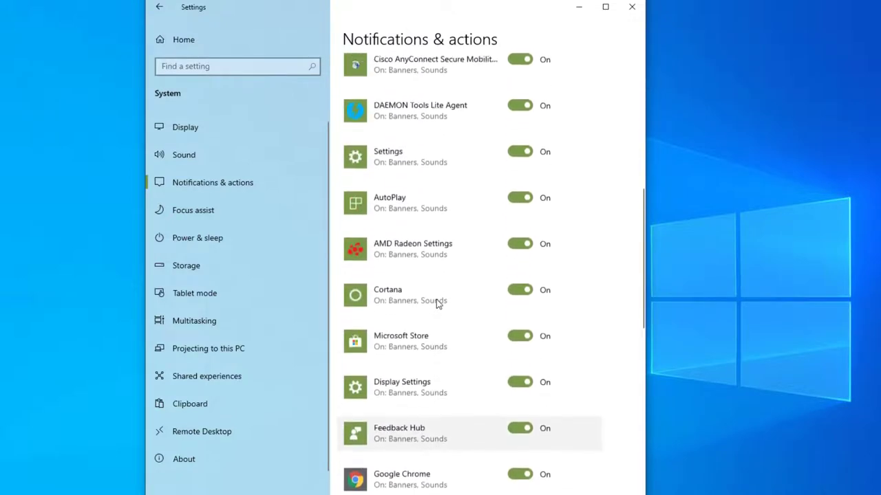
{"action": "scroll", "coordinate": [436, 301], "scroll_direction": "up", "scroll_amount": 3}
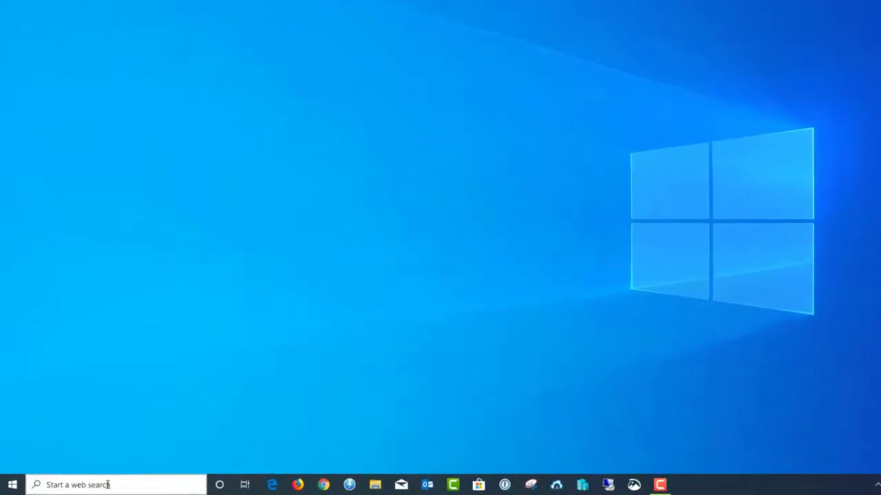
Step: Search 'taskmanager', launch Task Manager, move it right and show the Startup list
{"action": "left_click", "coordinate": [107, 484]}
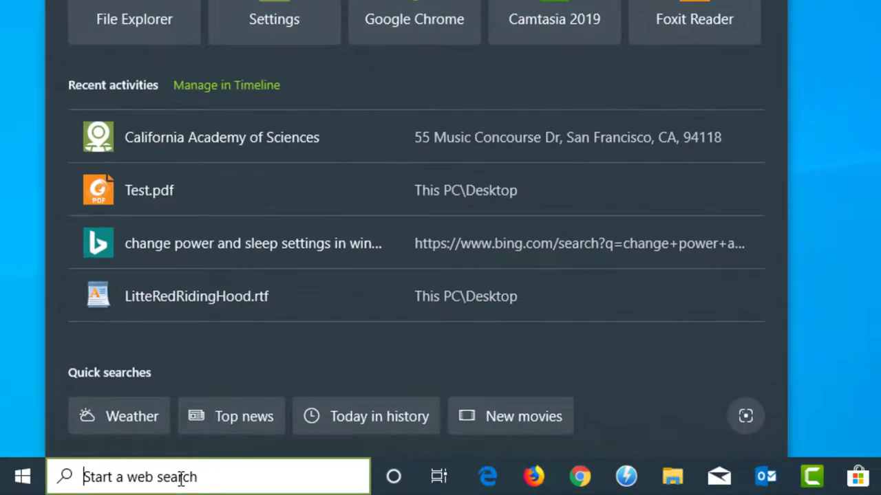
{"action": "type", "text": "task"}
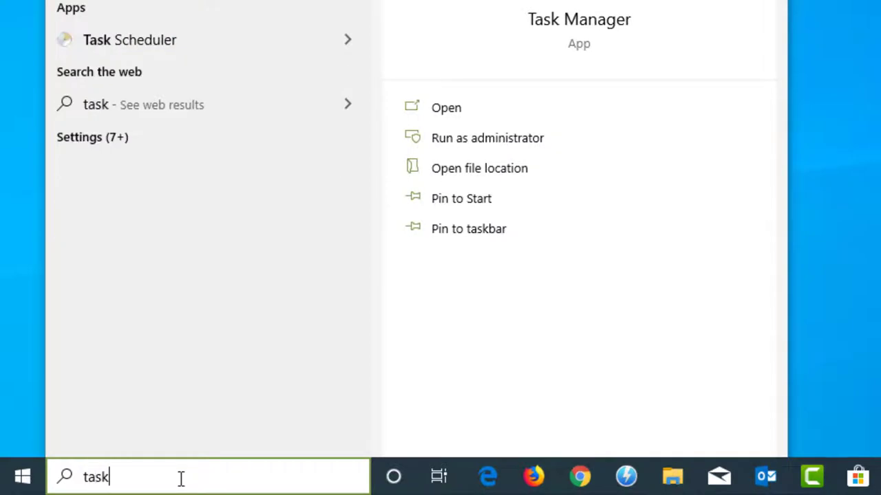
{"action": "type", "text": "manager"}
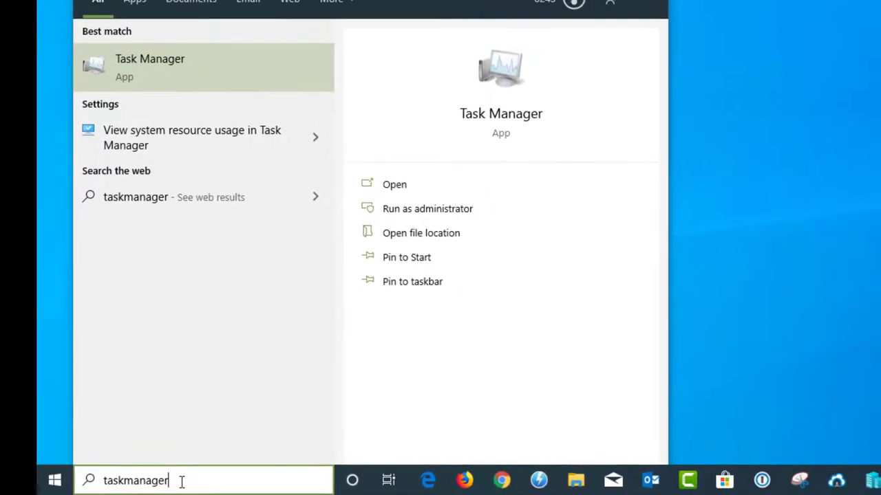
{"action": "left_click", "coordinate": [159, 78]}
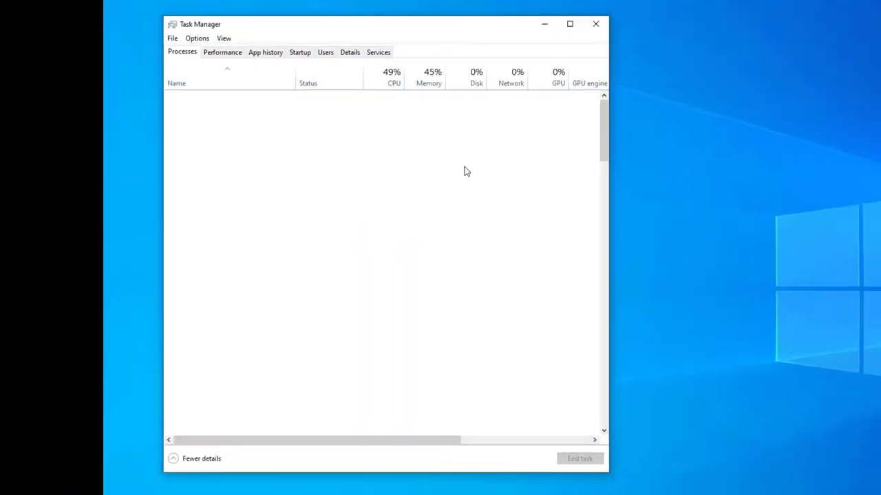
{"action": "left_click_drag", "start_coordinate": [373, 26], "coordinate": [461, 22]}
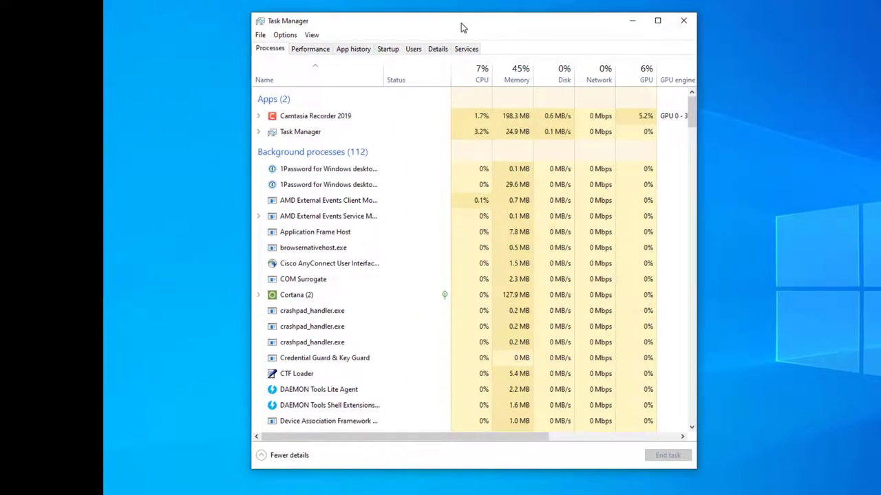
{"action": "left_click", "coordinate": [388, 49]}
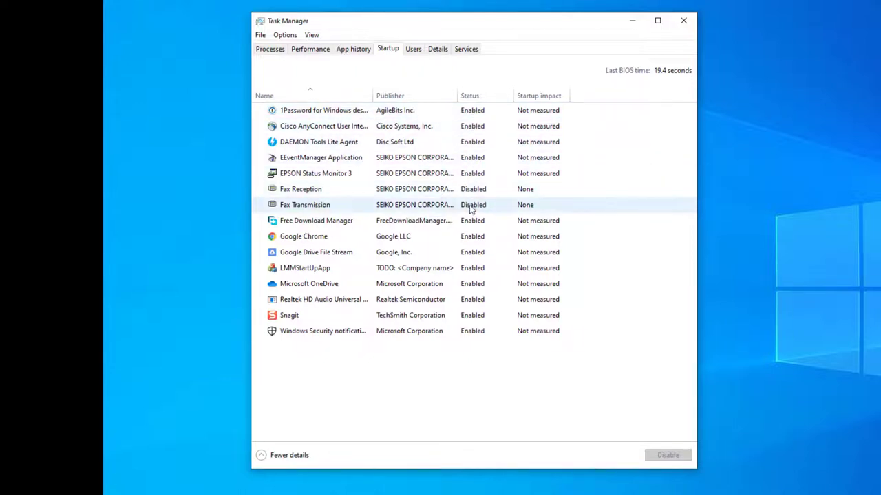
Step: Disable the 1Password startup entry, then enable it again
{"action": "right_click", "coordinate": [426, 114]}
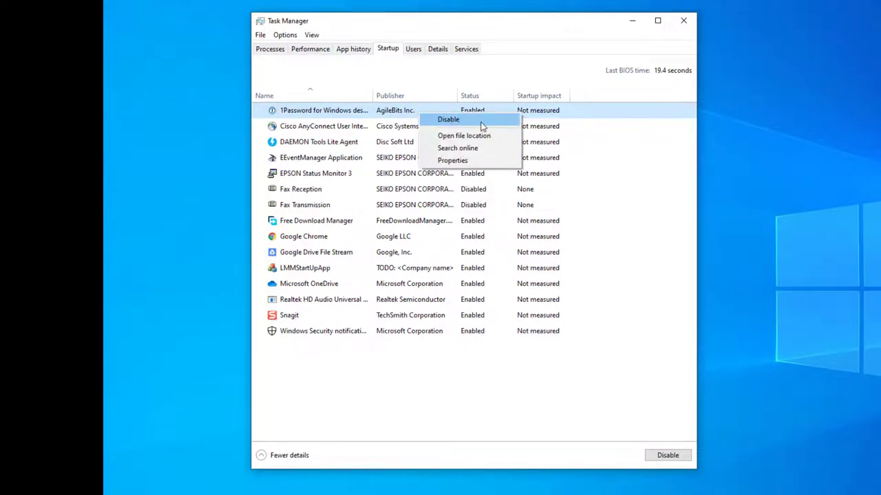
{"action": "left_click", "coordinate": [454, 126]}
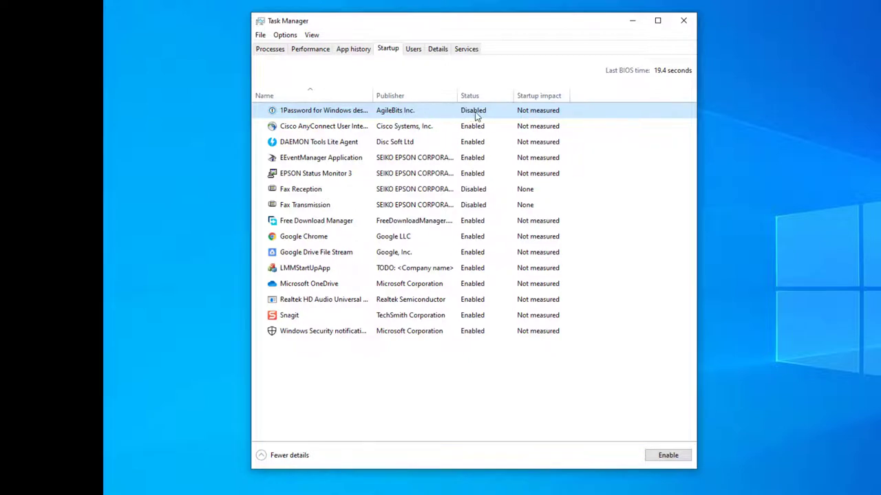
{"action": "right_click", "coordinate": [419, 113]}
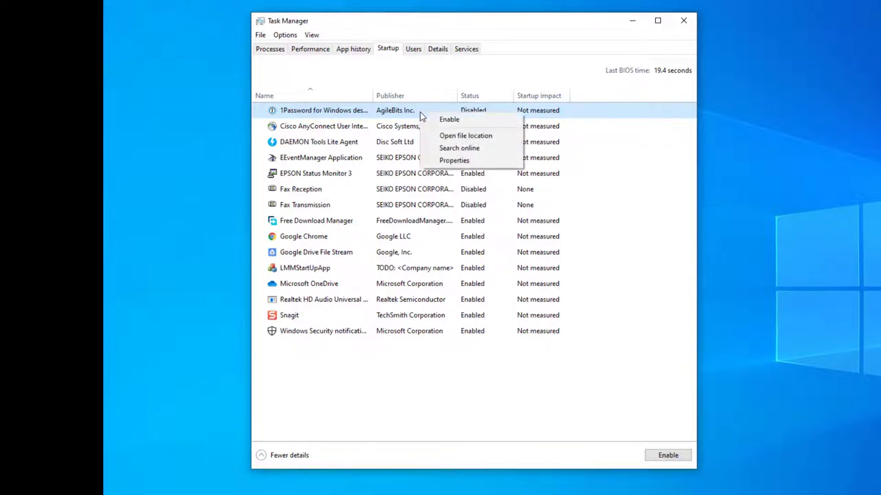
{"action": "left_click", "coordinate": [469, 121]}
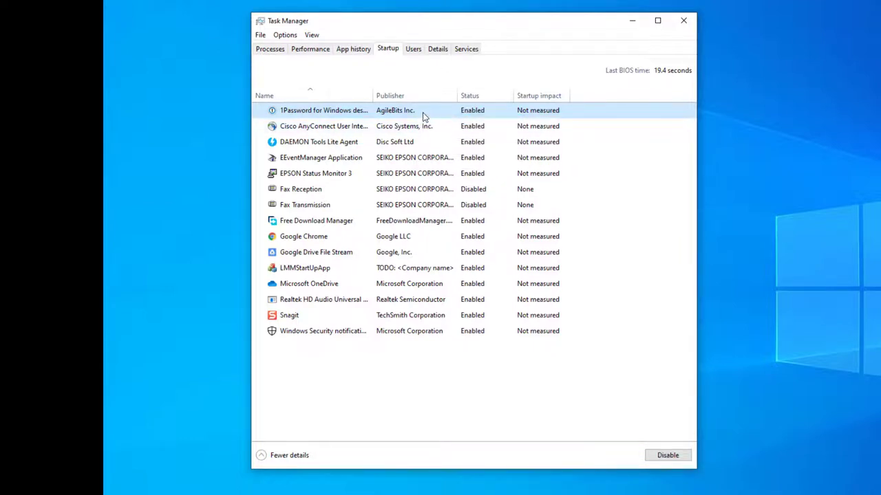
Step: From Task Manager's Services list, launch the full Services console and move its window up-left
{"action": "left_click", "coordinate": [467, 51]}
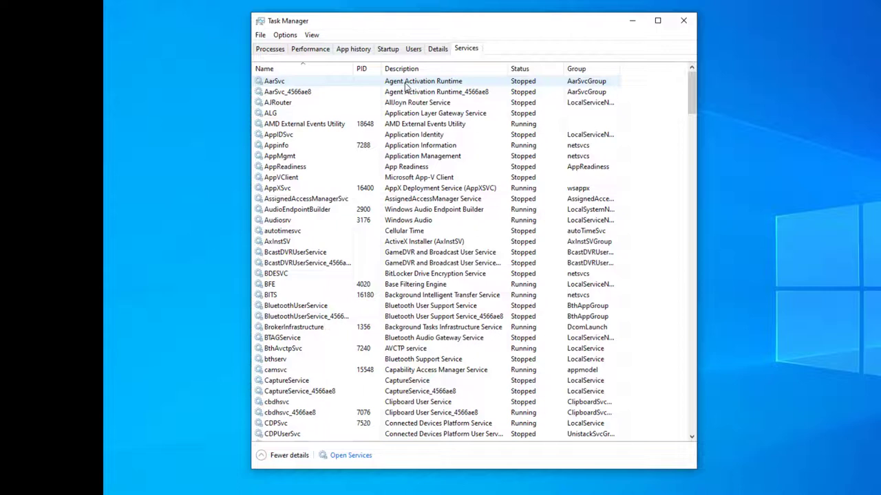
{"action": "right_click", "coordinate": [409, 85]}
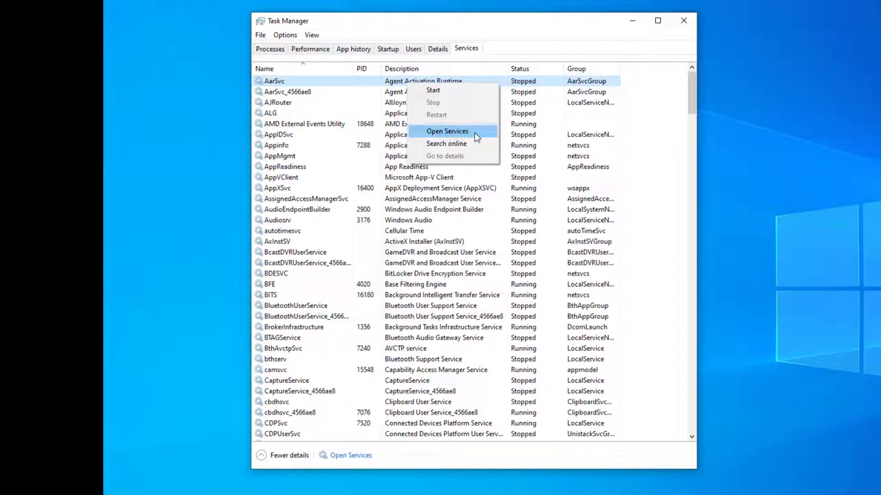
{"action": "left_click", "coordinate": [447, 132]}
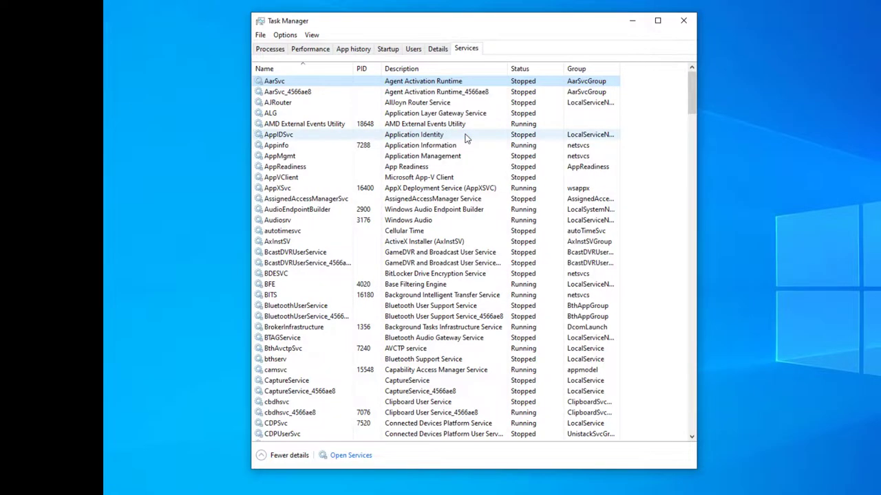
{"action": "left_click_drag", "start_coordinate": [625, 43], "coordinate": [374, 21]}
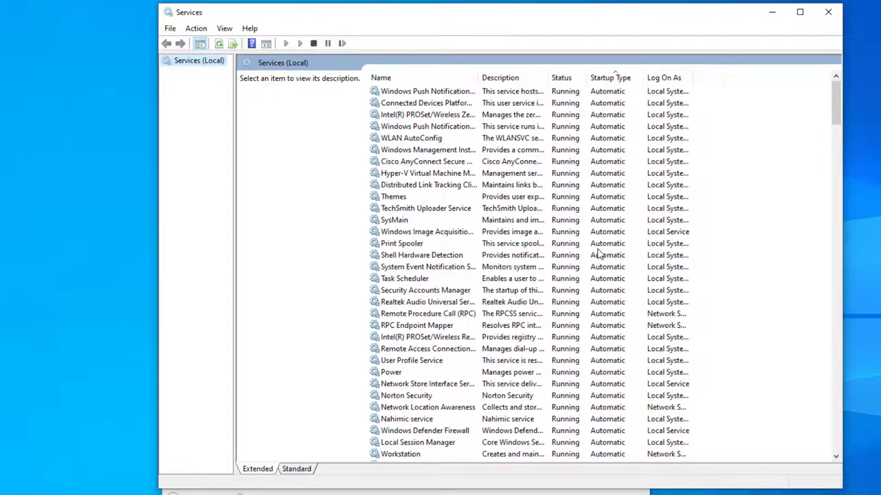
Step: Stop the Cisco AnyConnect Secure Mobility Agent service and set its startup type to Manual
{"action": "left_click", "coordinate": [423, 164]}
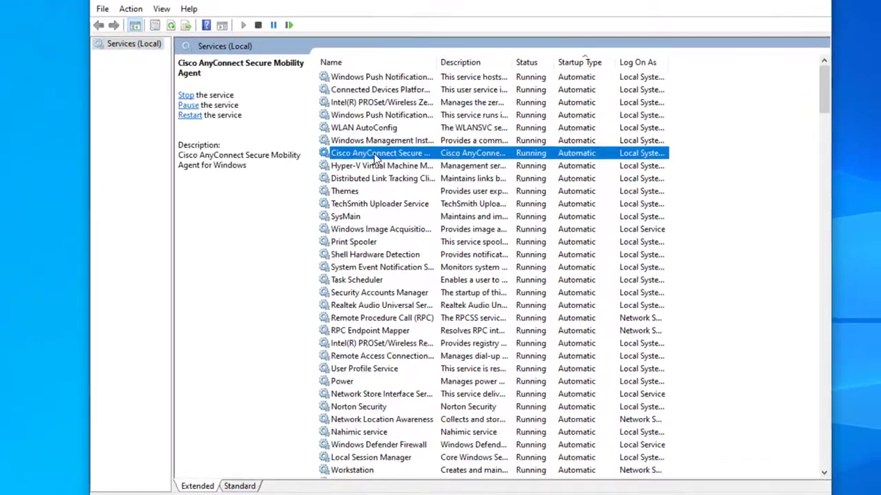
{"action": "double_click", "coordinate": [377, 158]}
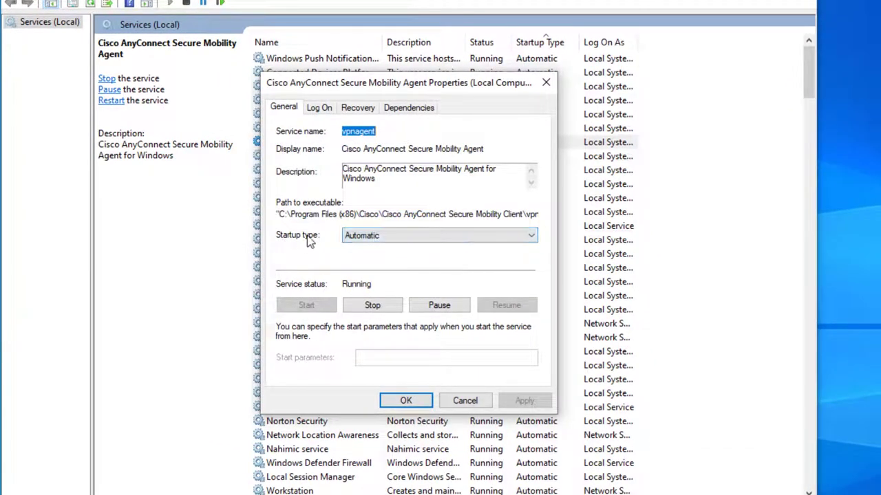
{"action": "left_click", "coordinate": [371, 238]}
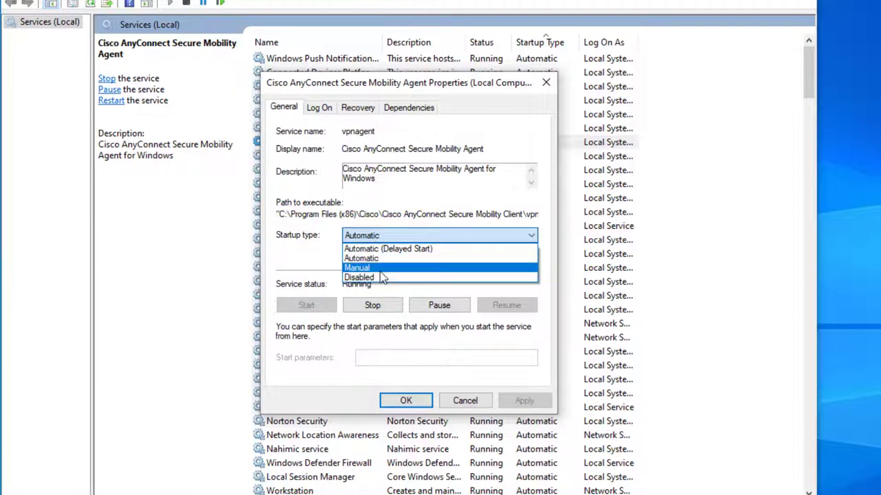
{"action": "left_click", "coordinate": [294, 245]}
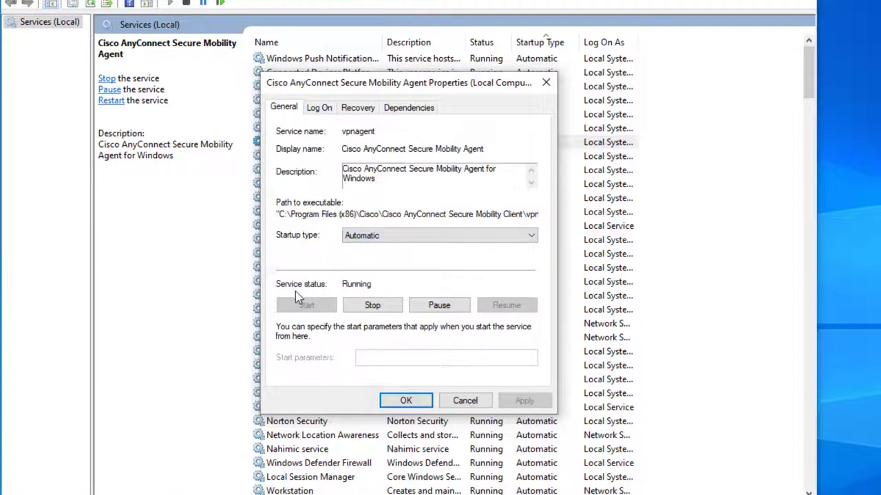
{"action": "left_click", "coordinate": [372, 309]}
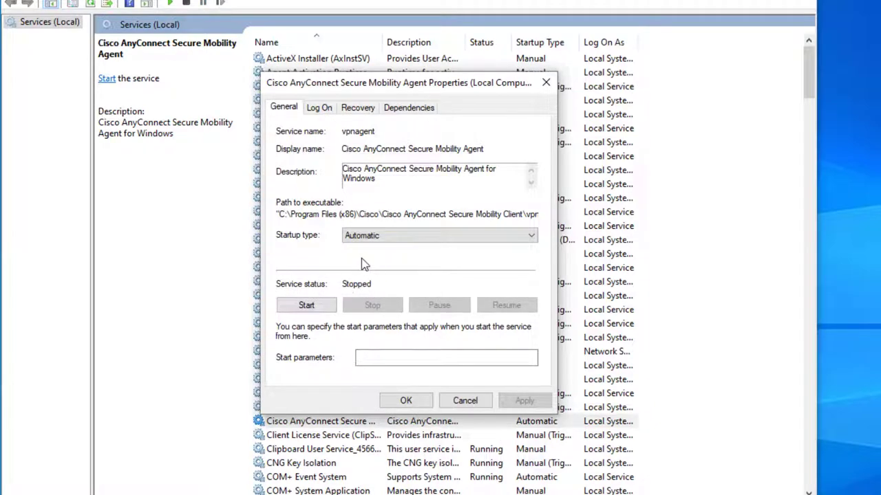
{"action": "left_click", "coordinate": [387, 235]}
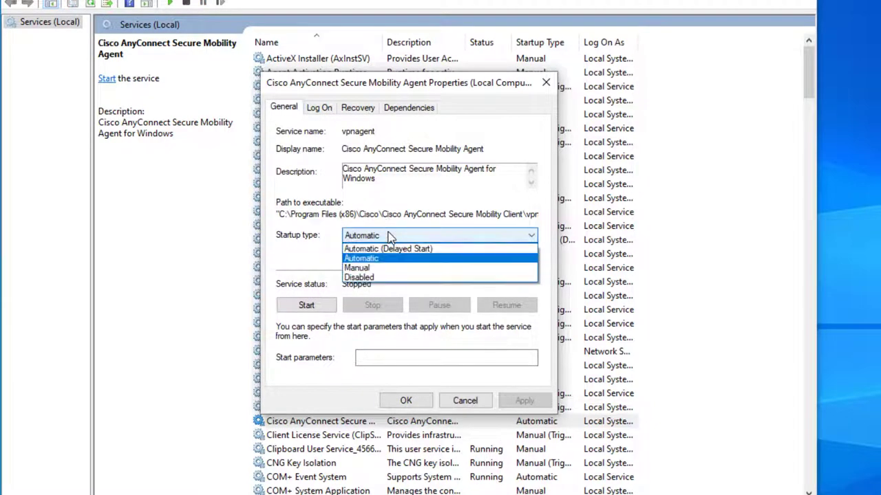
{"action": "left_click", "coordinate": [381, 268]}
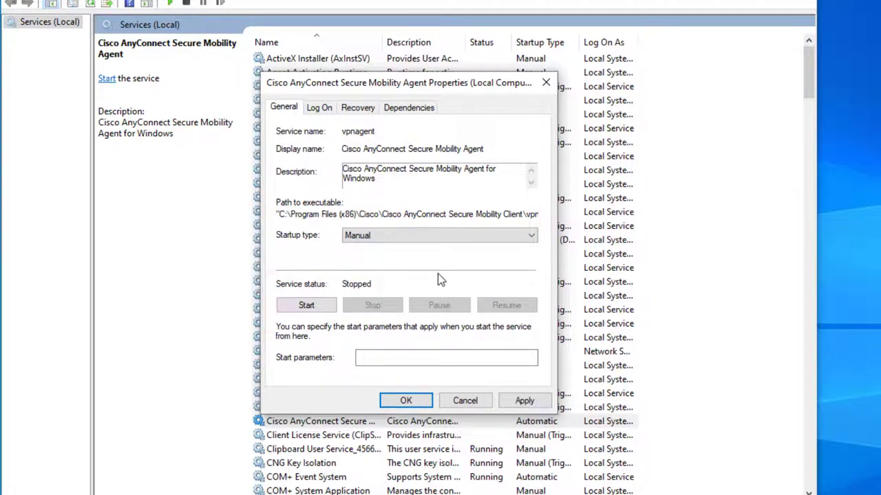
{"action": "left_click", "coordinate": [358, 239]}
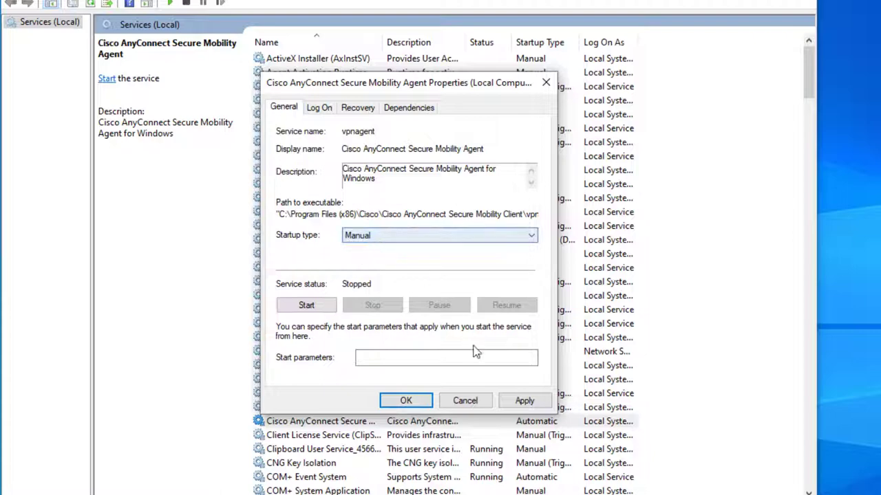
{"action": "left_click", "coordinate": [522, 400]}
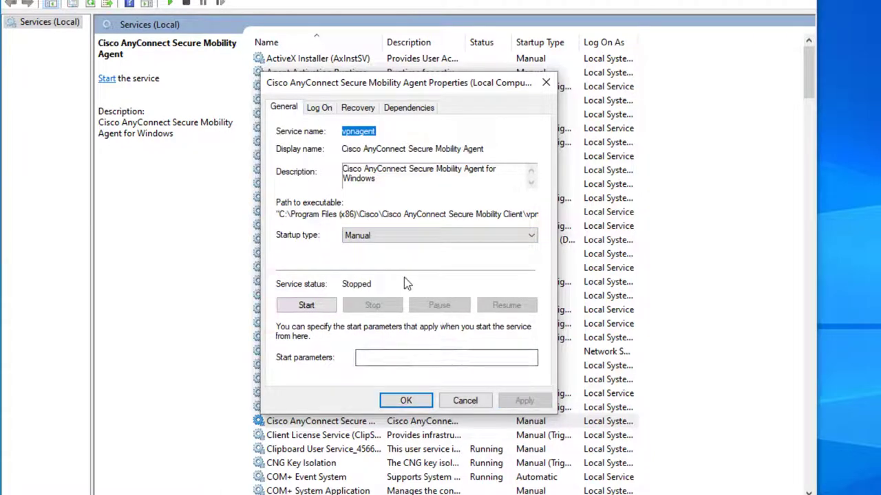
{"action": "left_click", "coordinate": [407, 400]}
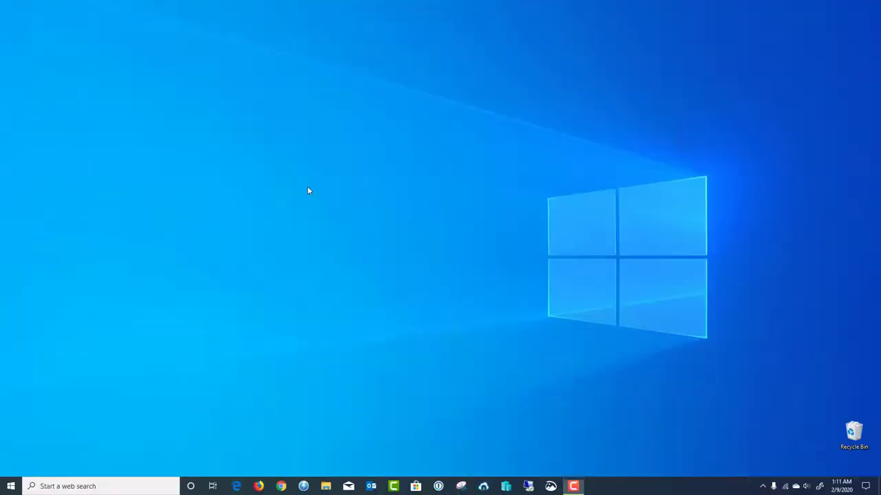
Step: Create a desktop folder named GodMode.{ED7BA470-8E54-465E-825C-99712043E01C} to make the God Mode icon
{"action": "right_click", "coordinate": [307, 186]}
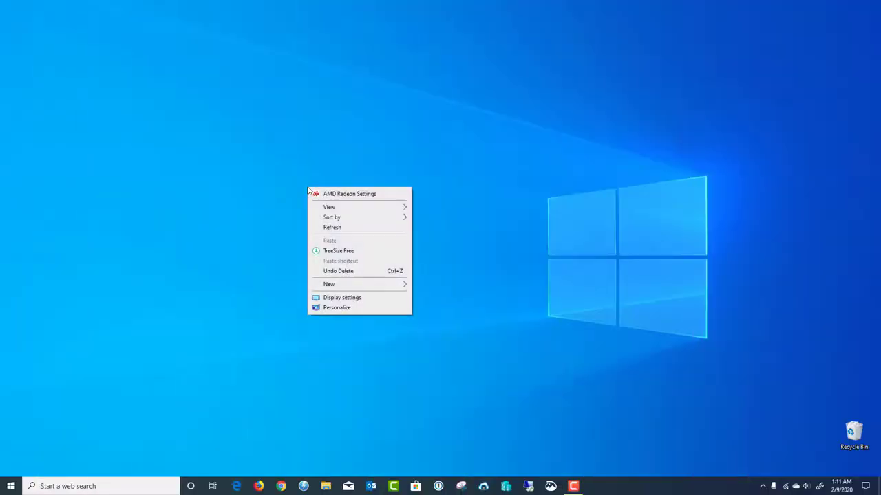
{"action": "mouse_move", "coordinate": [383, 288]}
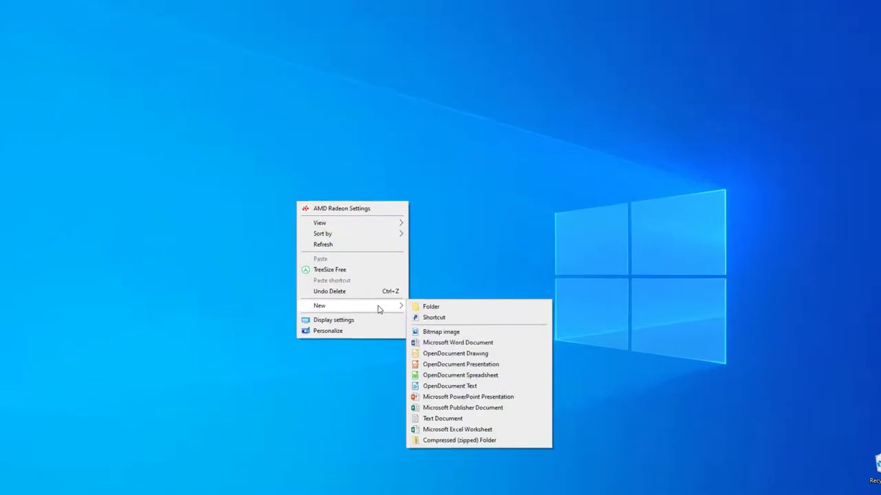
{"action": "left_click", "coordinate": [434, 307]}
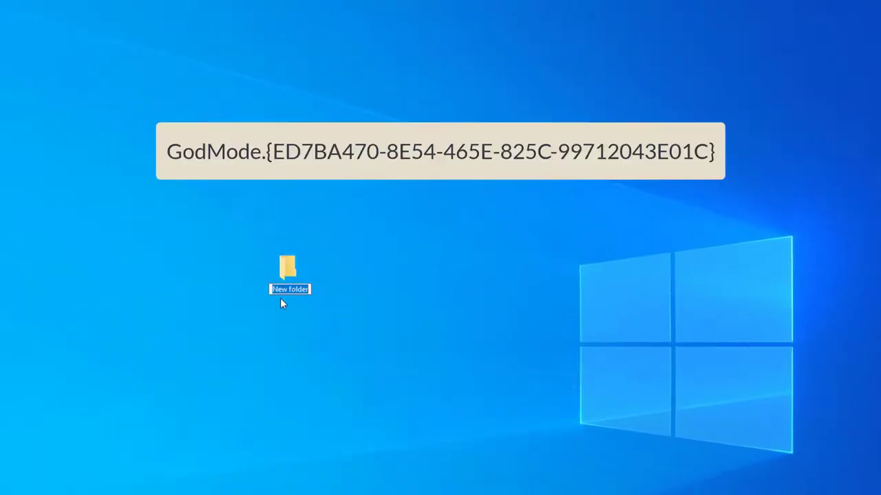
{"action": "type", "text": "GodMode.{ED7BA470-8E54-465E-825C-99712043E01C}"}
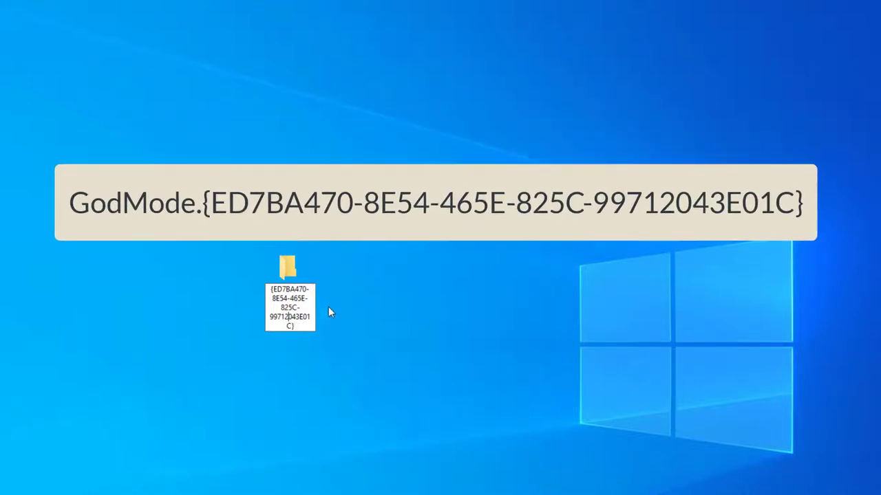
{"action": "key", "text": "Home"}
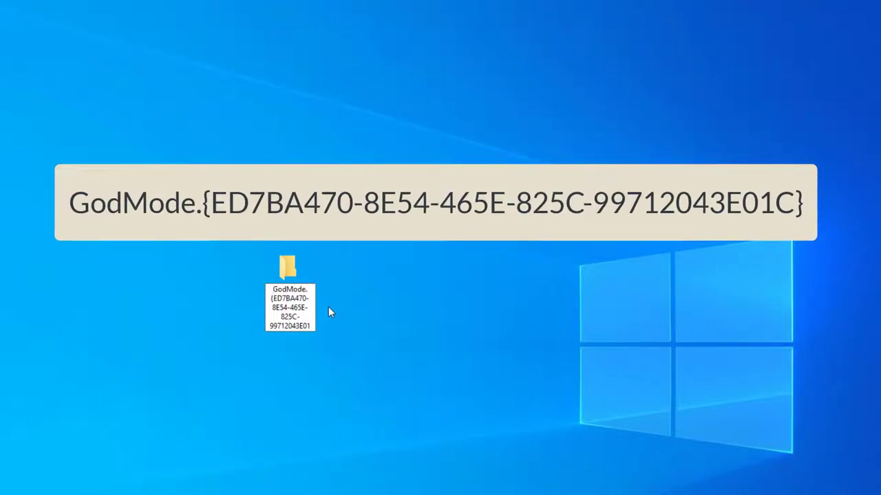
{"action": "key", "text": "Down"}
{"action": "key", "text": "Down"}
{"action": "key", "text": "Down"}
{"action": "key", "text": "Down"}
{"action": "key", "text": "Down"}
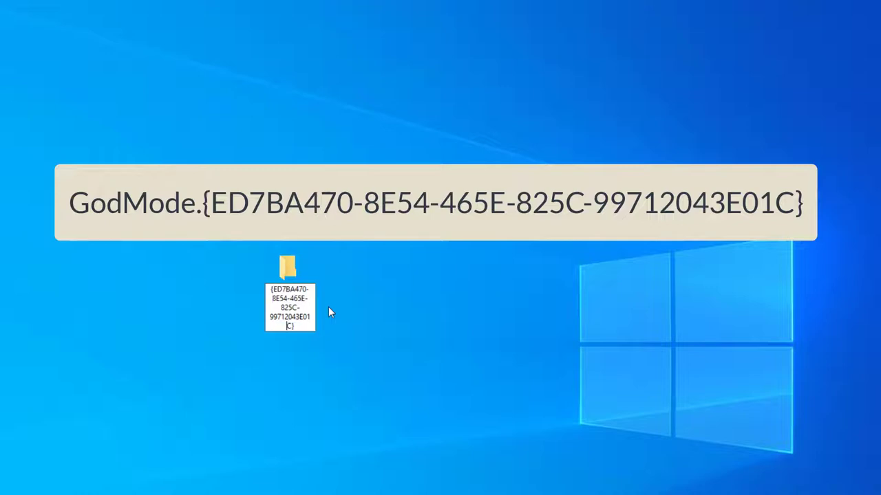
{"action": "key", "text": "Return"}
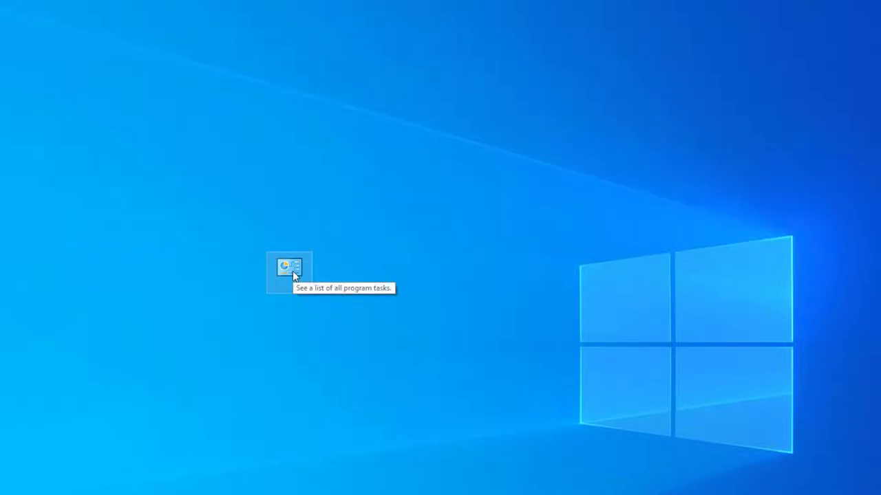
{"action": "double_click", "coordinate": [289, 268]}
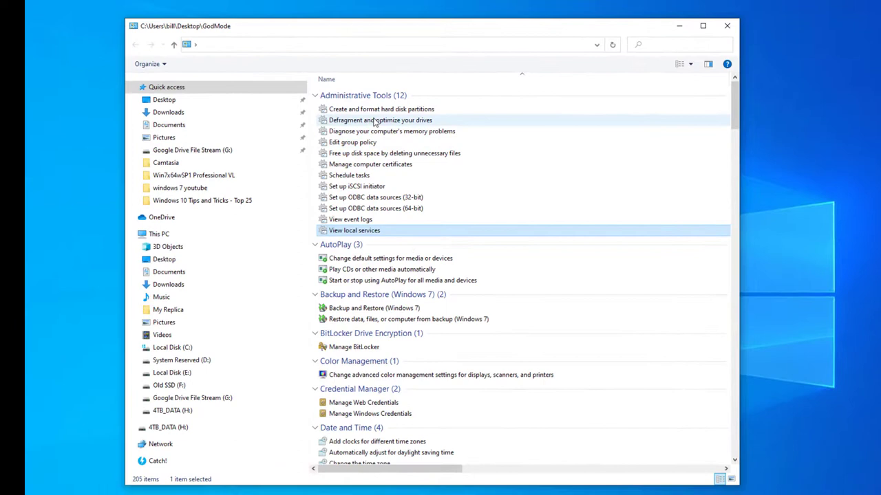
{"action": "left_click", "coordinate": [371, 119]}
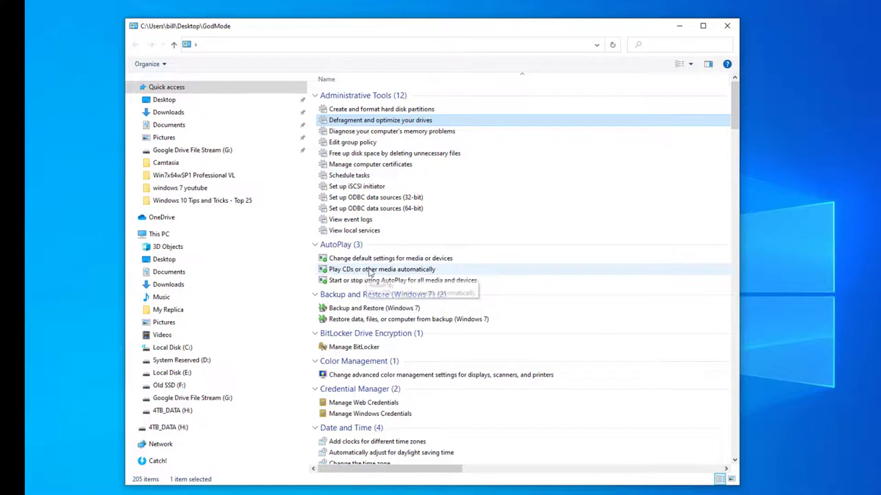
{"action": "scroll", "coordinate": [366, 271], "scroll_direction": "down", "scroll_amount": 1}
{"action": "scroll", "coordinate": [392, 301], "scroll_direction": "down", "scroll_amount": 7}
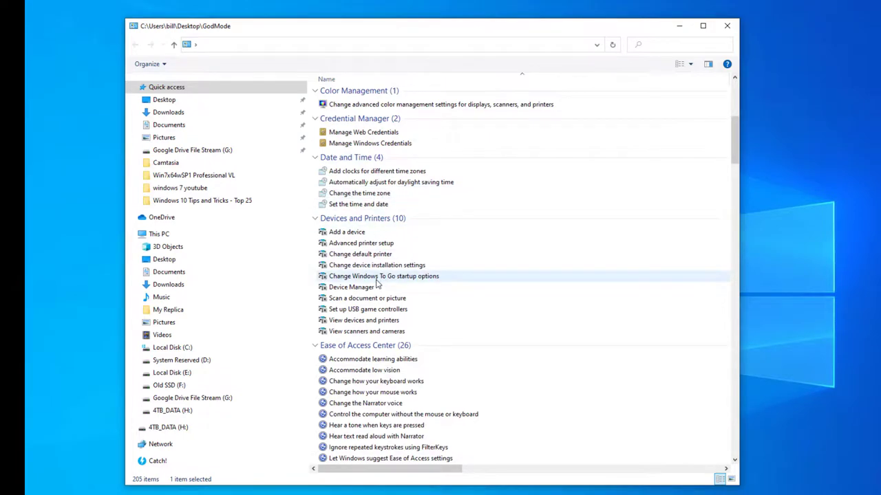
{"action": "scroll", "coordinate": [375, 283], "scroll_direction": "down", "scroll_amount": 12}
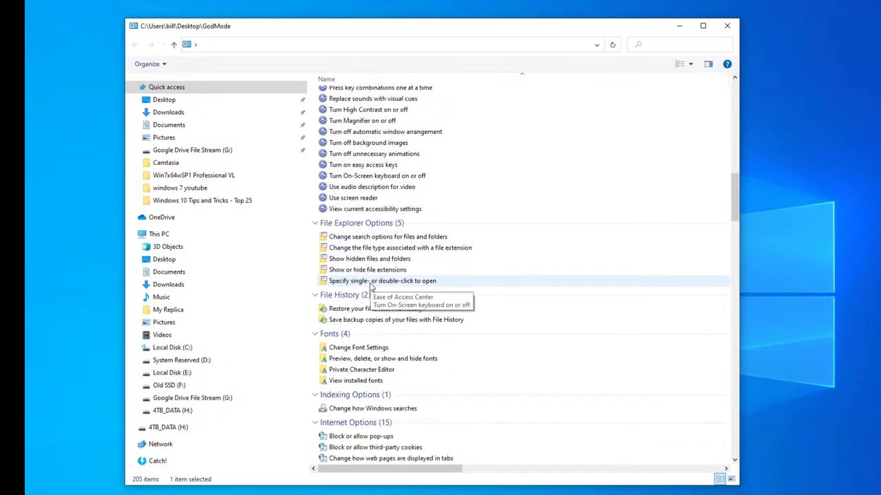
{"action": "scroll", "coordinate": [369, 285], "scroll_direction": "down", "scroll_amount": 15}
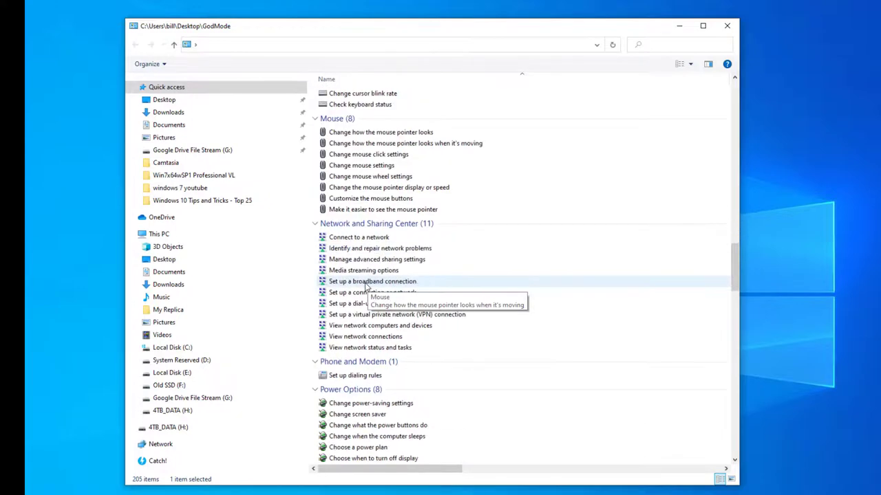
{"action": "scroll", "coordinate": [365, 285], "scroll_direction": "down", "scroll_amount": 12}
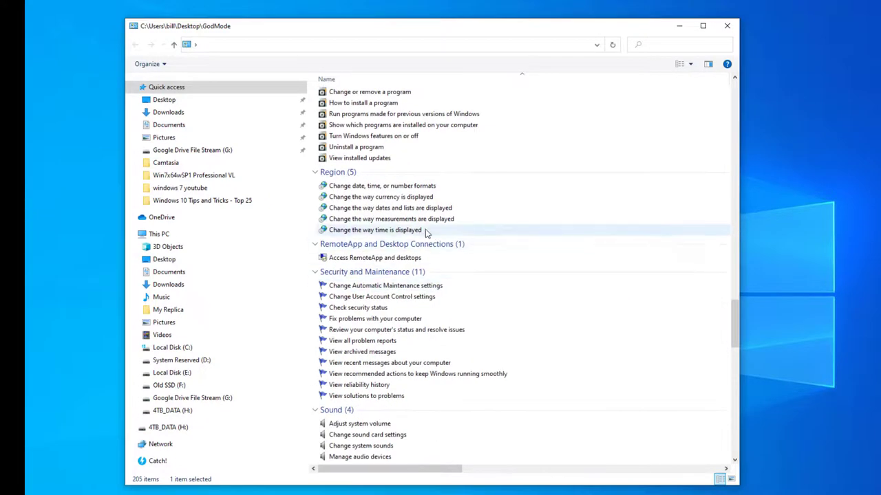
{"action": "left_click", "coordinate": [720, 31]}
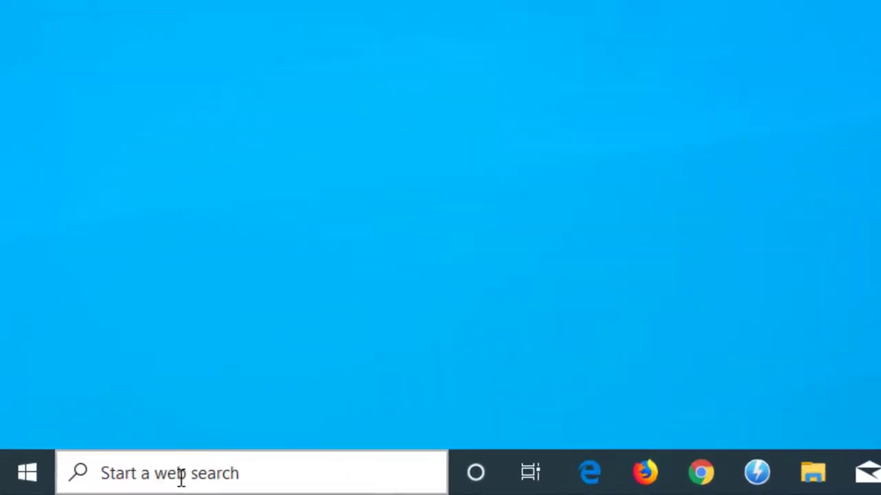
Step: Search 'control' and go to Control Panel > System and Security > System > Advanced system settings
{"action": "left_click", "coordinate": [181, 475]}
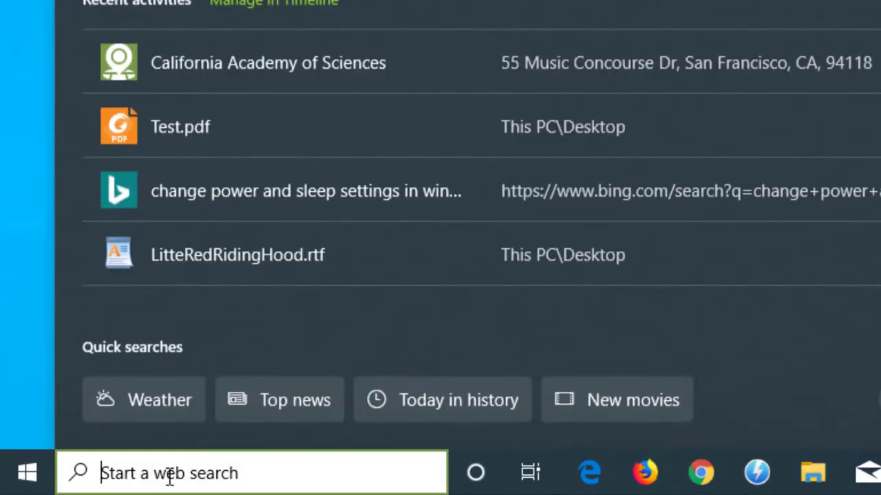
{"action": "type", "text": "control"}
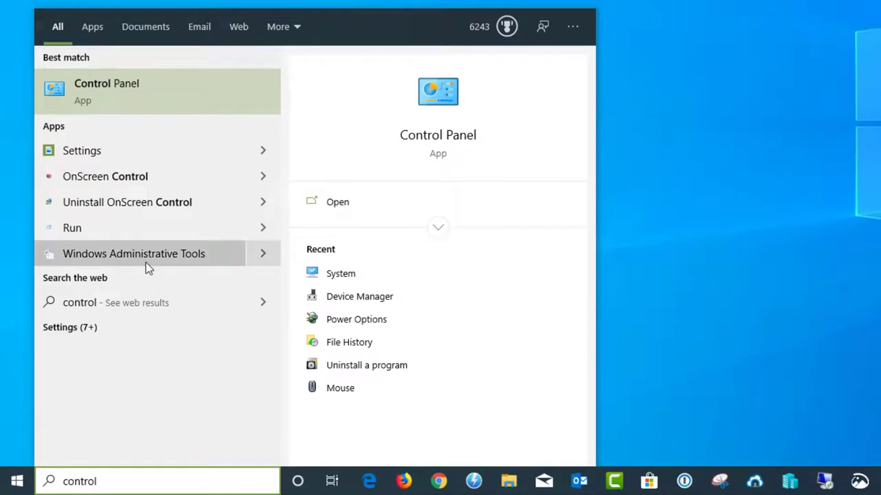
{"action": "left_click", "coordinate": [110, 88]}
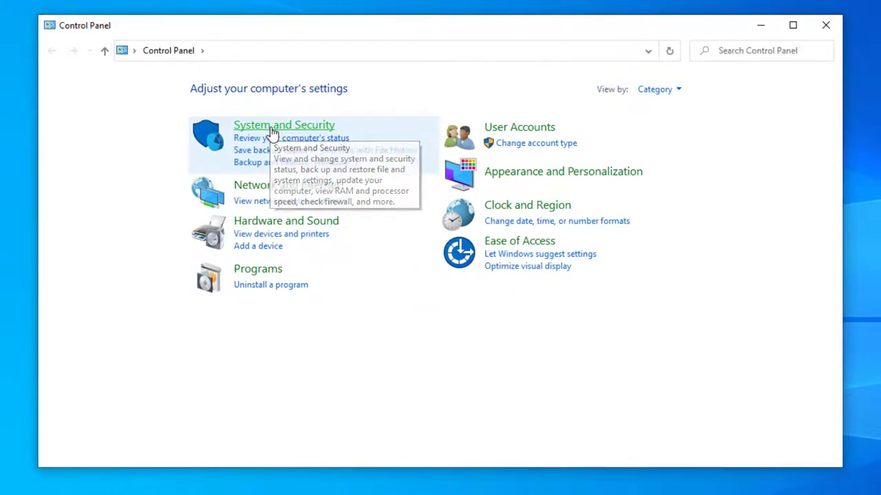
{"action": "left_click", "coordinate": [272, 131]}
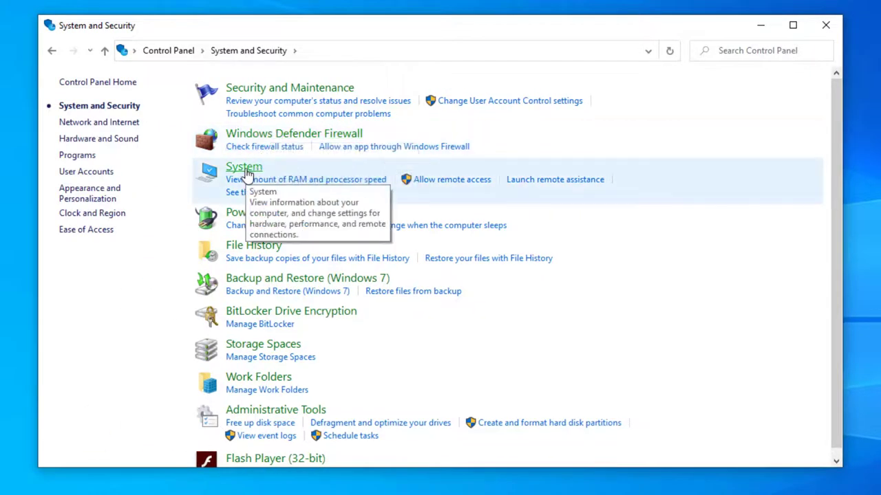
{"action": "left_click", "coordinate": [247, 175]}
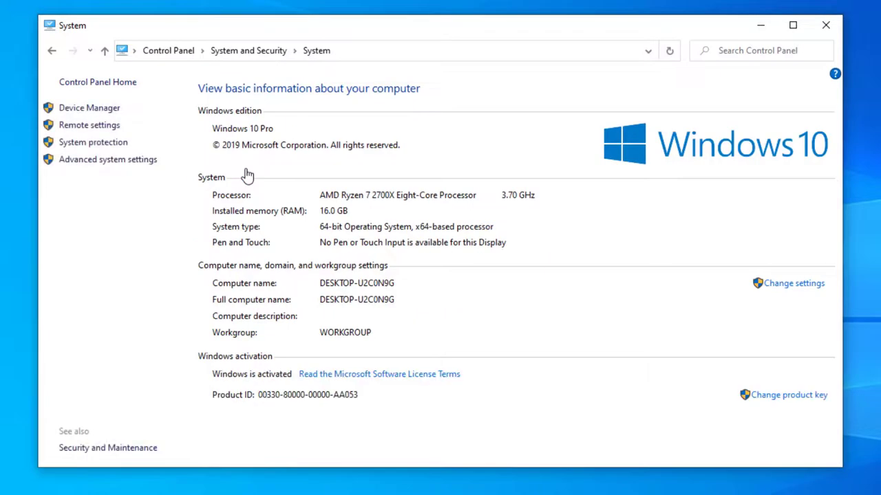
{"action": "left_click", "coordinate": [98, 170]}
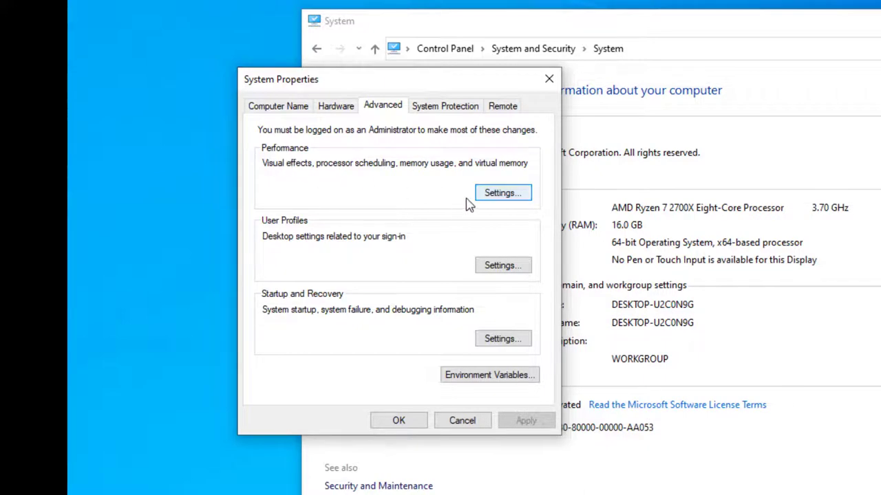
Step: In Performance Options, choose Adjust for best performance for visual effects
{"action": "left_click", "coordinate": [493, 199]}
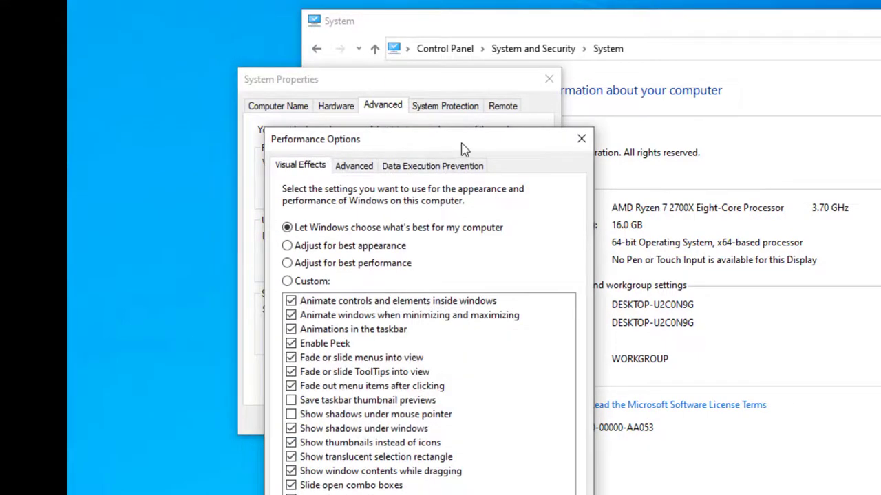
{"action": "left_click_drag", "start_coordinate": [462, 146], "coordinate": [580, 89]}
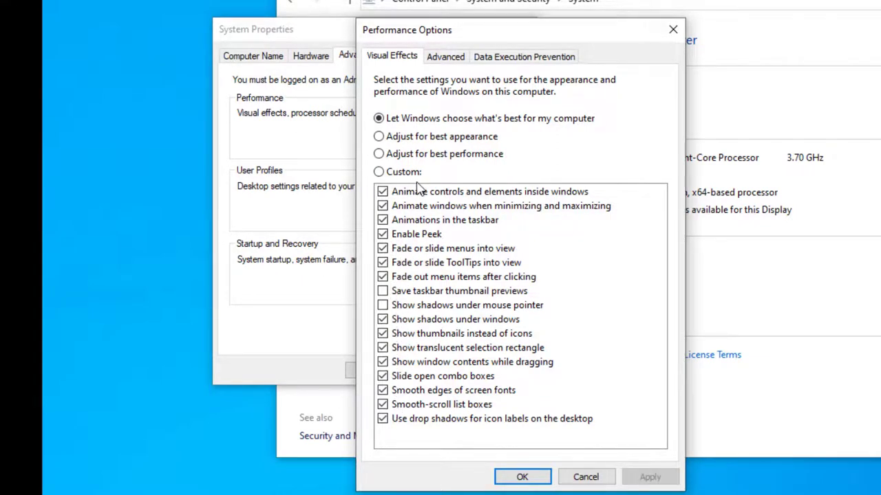
{"action": "left_click", "coordinate": [379, 154]}
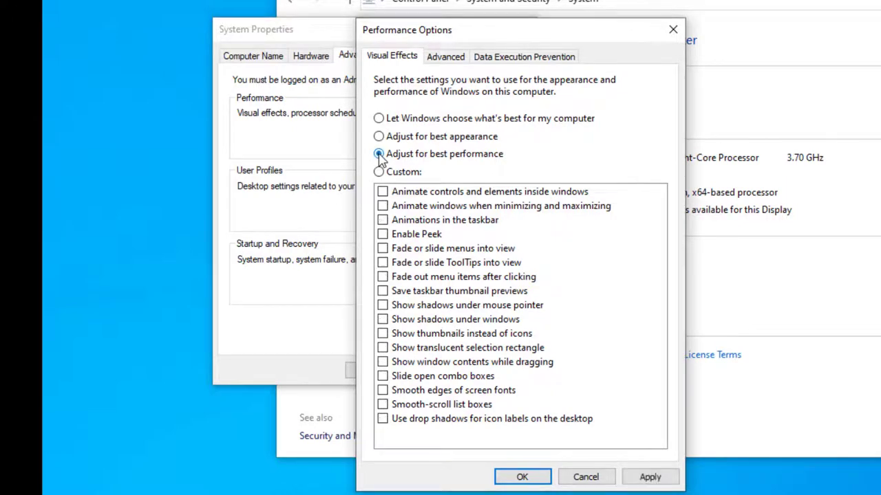
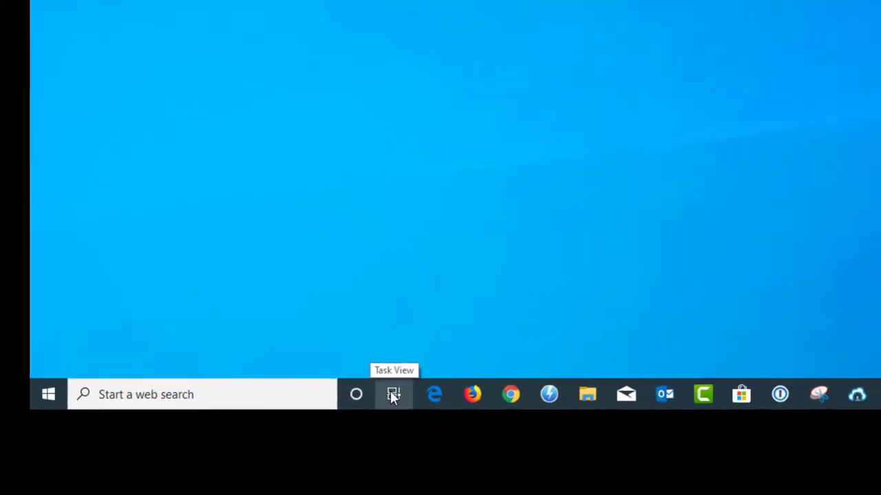
Step: Create Desktop 2 in Task View, visit Desktop 1, then switch to the empty Desktop 2
{"action": "left_click", "coordinate": [415, 384]}
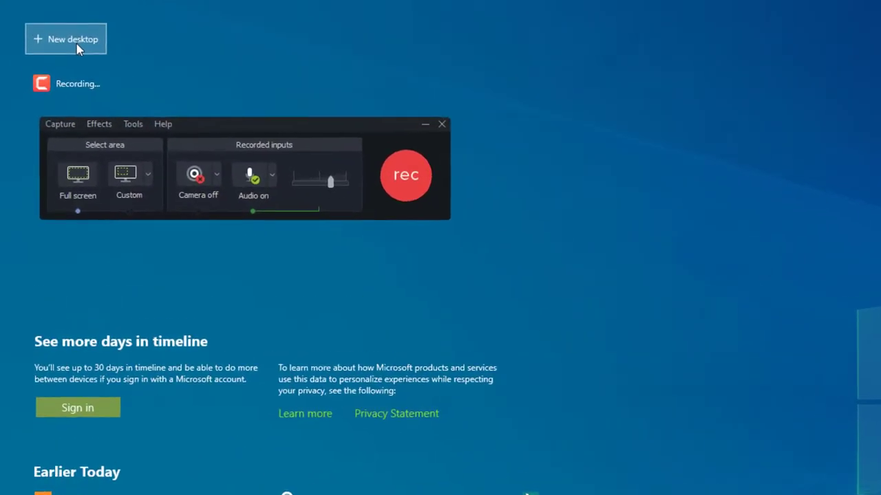
{"action": "left_click", "coordinate": [61, 41]}
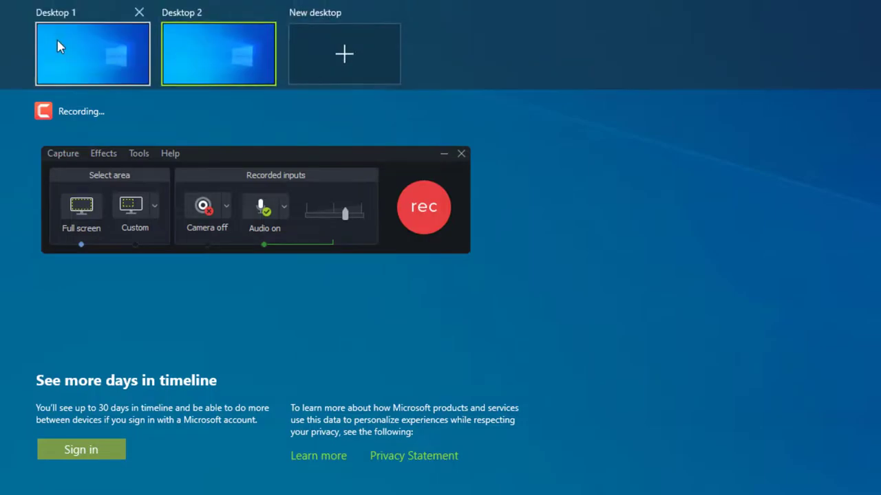
{"action": "left_click", "coordinate": [85, 48]}
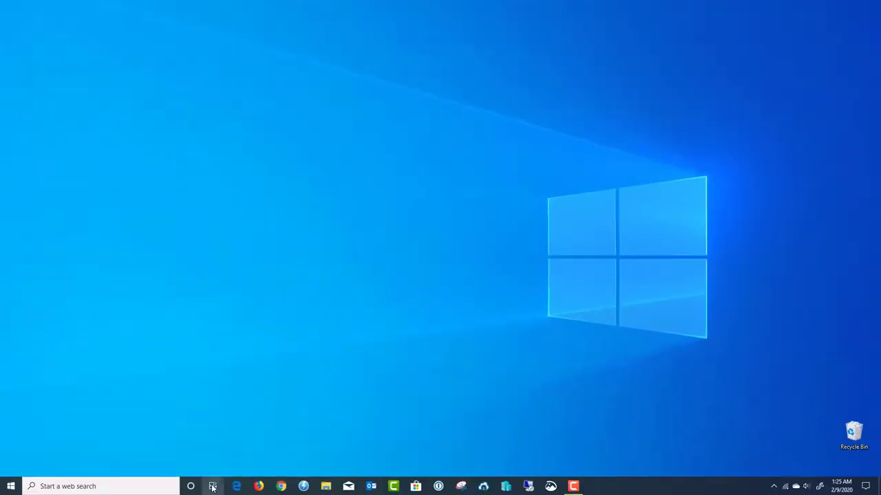
{"action": "left_click", "coordinate": [212, 485]}
{"action": "left_click", "coordinate": [125, 35]}
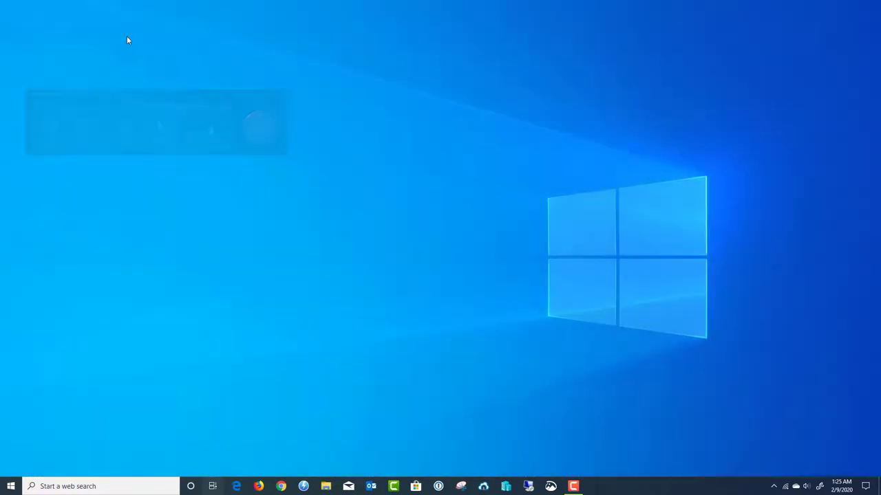
Step: On Desktop 2, open a smaller Chrome on Gmail sign-in and a Firefox window moved right
{"action": "left_click", "coordinate": [280, 487]}
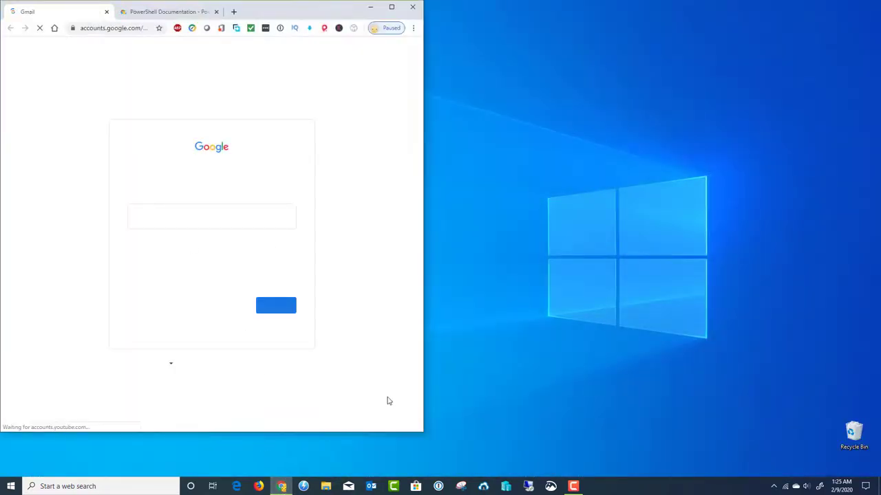
{"action": "left_click_drag", "start_coordinate": [423, 433], "coordinate": [357, 289]}
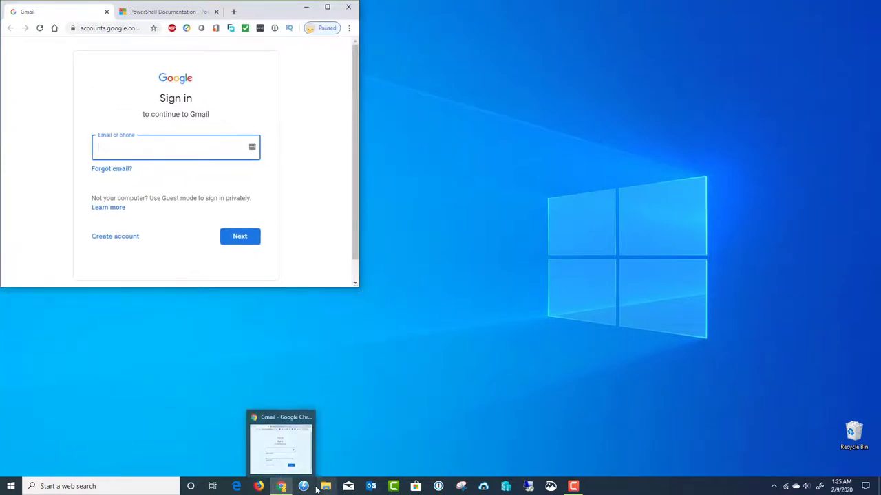
{"action": "left_click", "coordinate": [258, 486]}
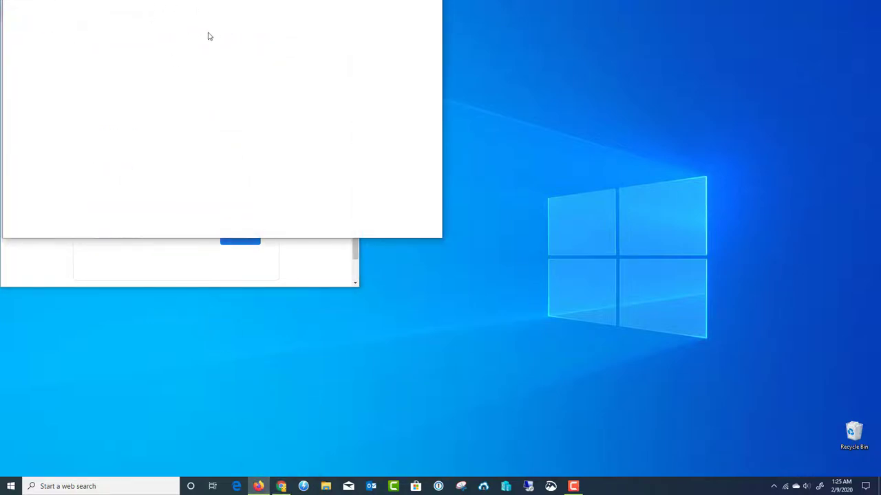
{"action": "left_click_drag", "start_coordinate": [278, 9], "coordinate": [514, 135]}
{"action": "left_click", "coordinate": [264, 11]}
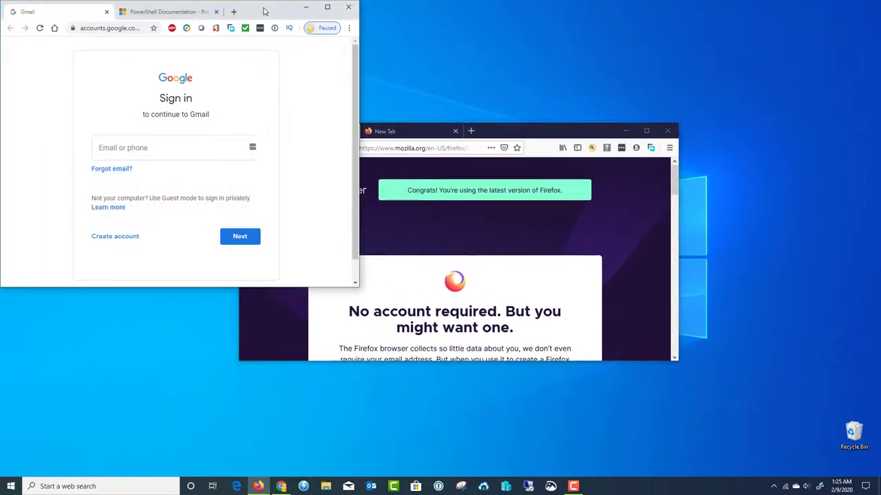
{"action": "left_click", "coordinate": [524, 136]}
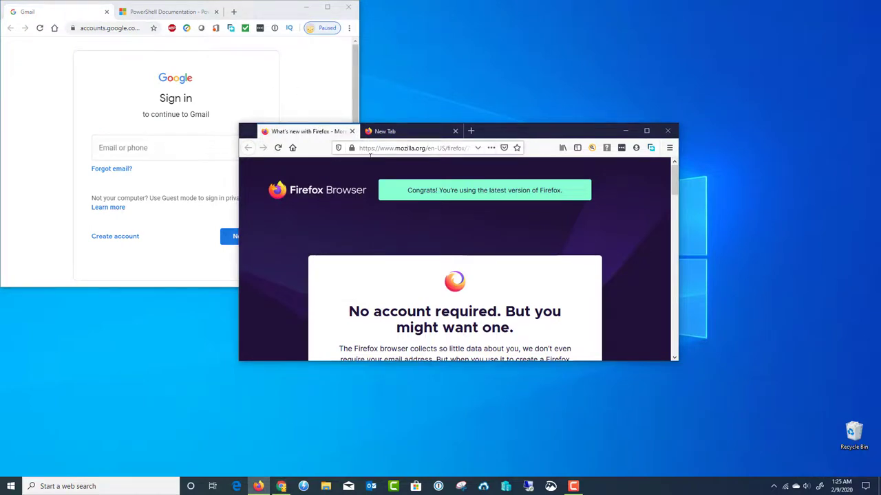
{"action": "left_click", "coordinate": [212, 486]}
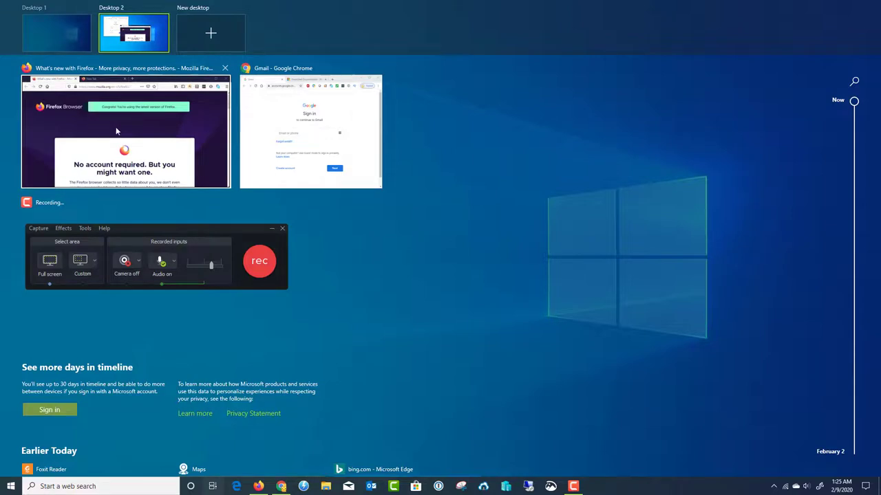
Step: Move the Firefox window onto Desktop 1, then switch between Desktop 1 and Desktop 2
{"action": "left_click_drag", "start_coordinate": [116, 126], "coordinate": [67, 45]}
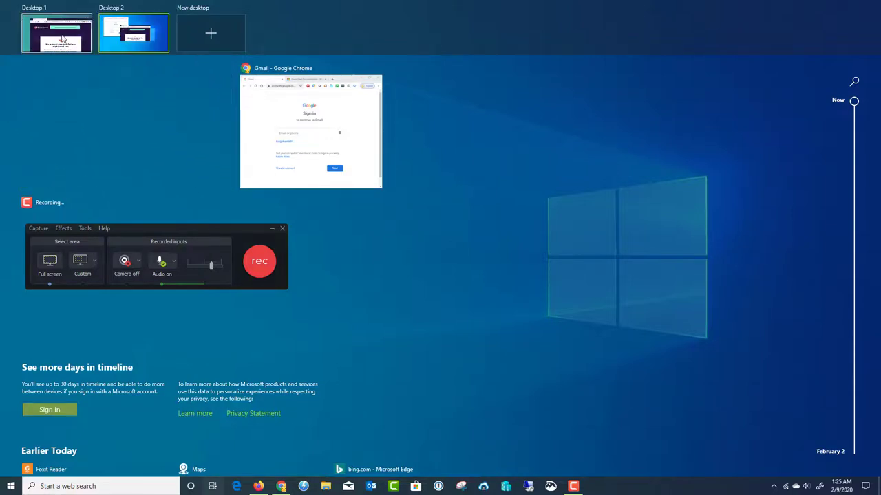
{"action": "left_click", "coordinate": [144, 35]}
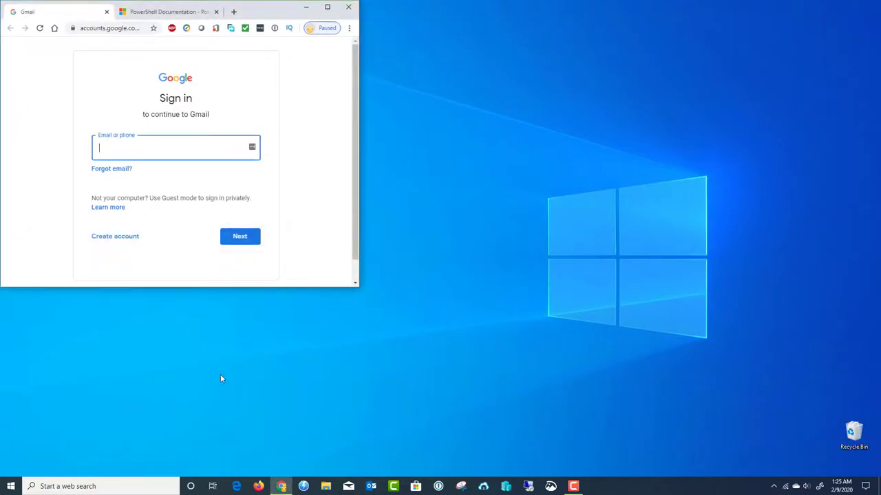
{"action": "left_click", "coordinate": [214, 486]}
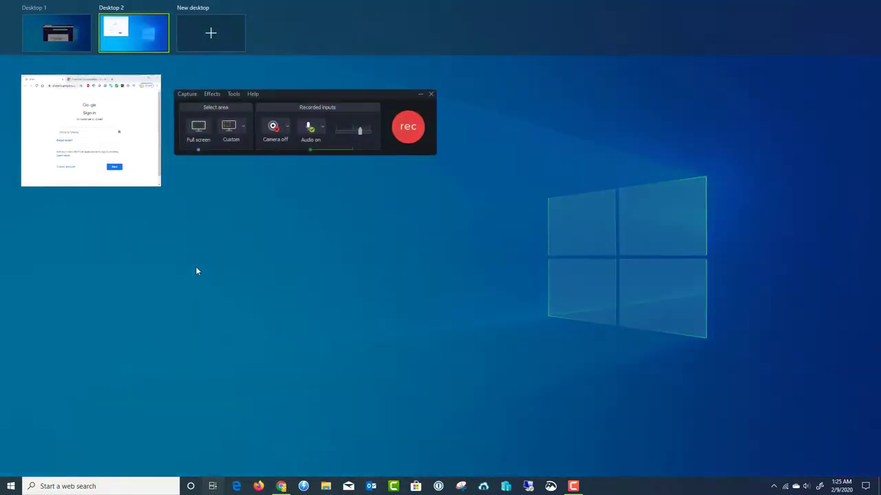
{"action": "left_click", "coordinate": [31, 46]}
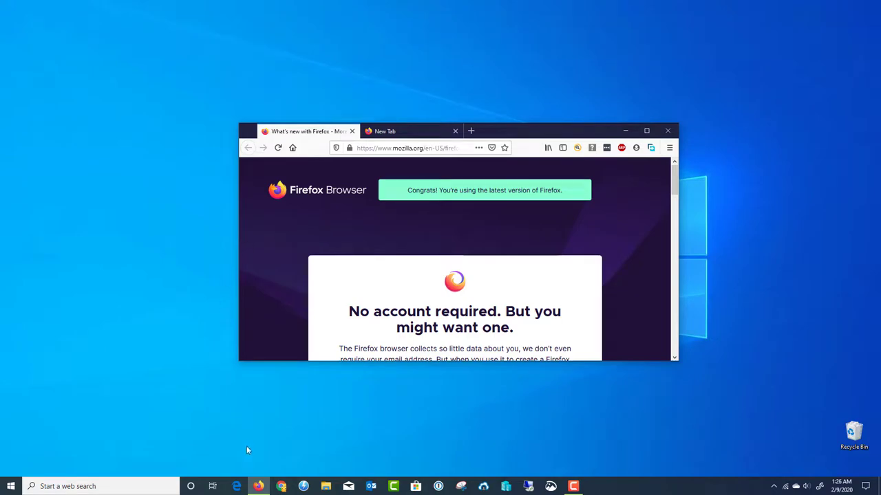
{"action": "left_click", "coordinate": [213, 486]}
{"action": "mouse_move", "coordinate": [154, 41]}
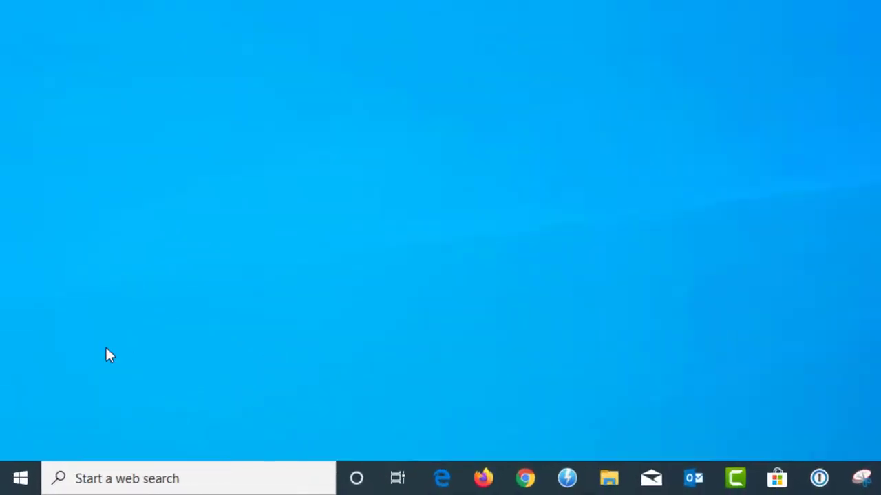
Step: Go to the Mouse page under Settings > Devices
{"action": "left_click", "coordinate": [11, 486]}
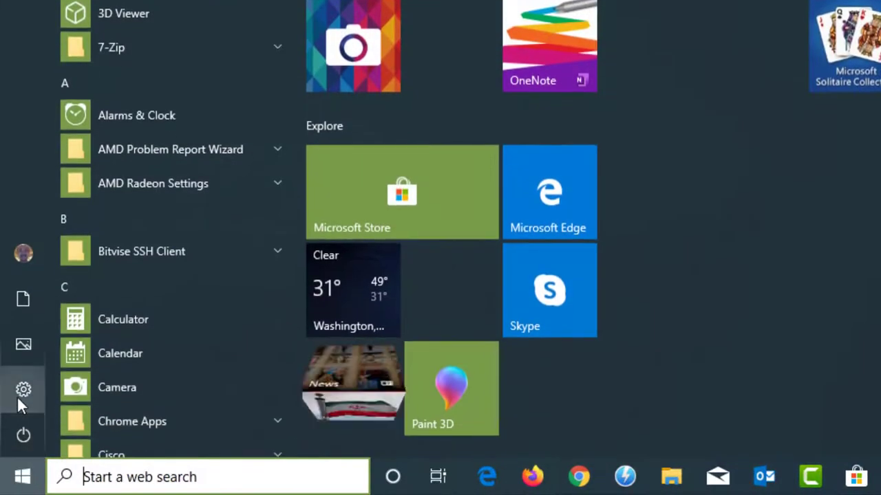
{"action": "left_click", "coordinate": [19, 399]}
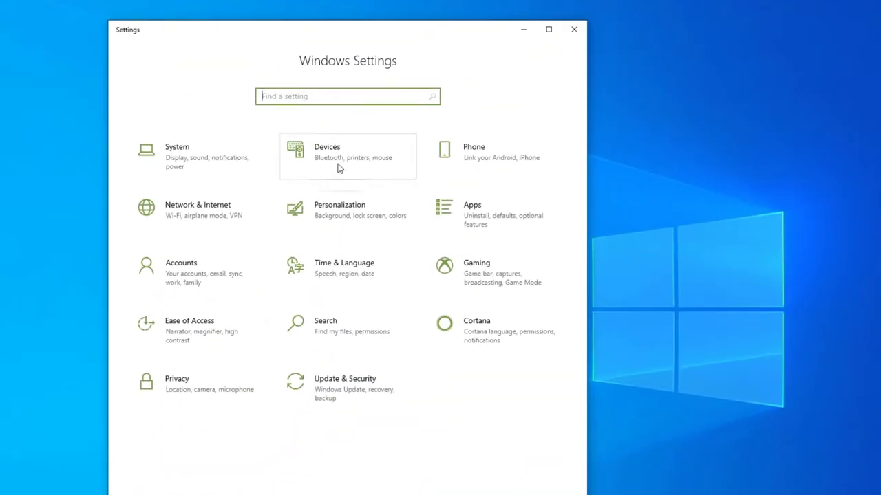
{"action": "left_click", "coordinate": [338, 169]}
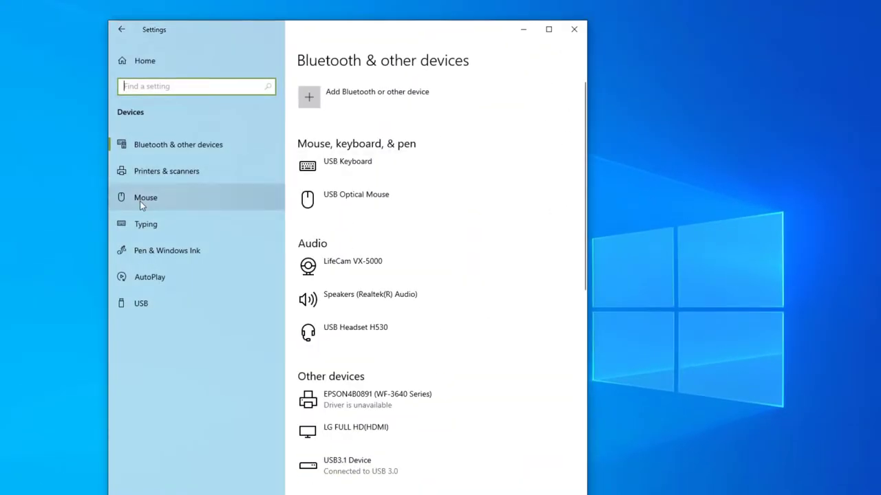
{"action": "left_click", "coordinate": [147, 198]}
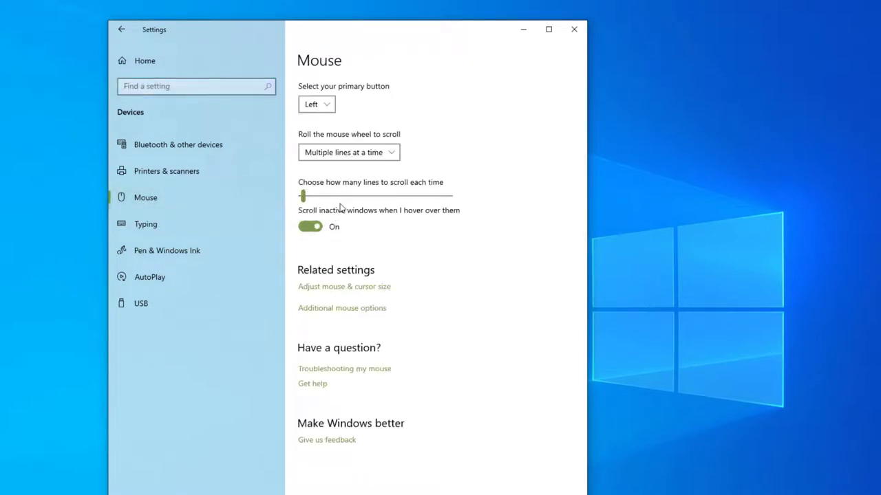
Step: Leave lines-per-scroll at 3 and go to the Adjust mouse & cursor size page
{"action": "left_click", "coordinate": [303, 197]}
{"action": "left_click_drag", "start_coordinate": [303, 196], "coordinate": [304, 197]}
{"action": "left_click", "coordinate": [324, 288]}
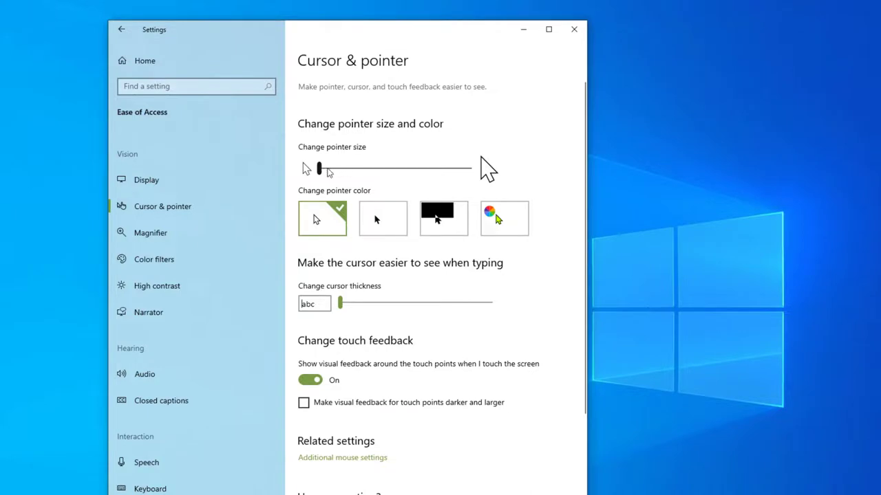
Step: Enlarge the pointer to size 5 and set a custom Turquoise colour after trying purple and green
{"action": "left_click", "coordinate": [320, 171]}
{"action": "left_click_drag", "start_coordinate": [320, 172], "coordinate": [337, 183]}
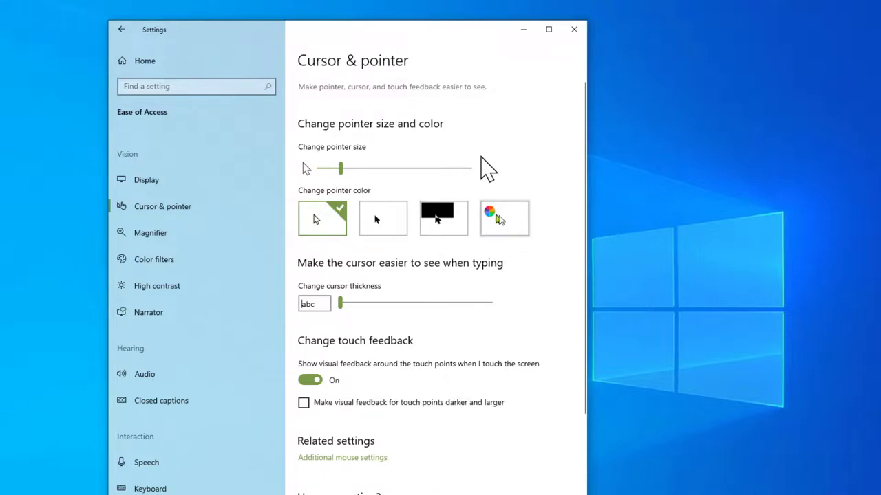
{"action": "left_click", "coordinate": [501, 220]}
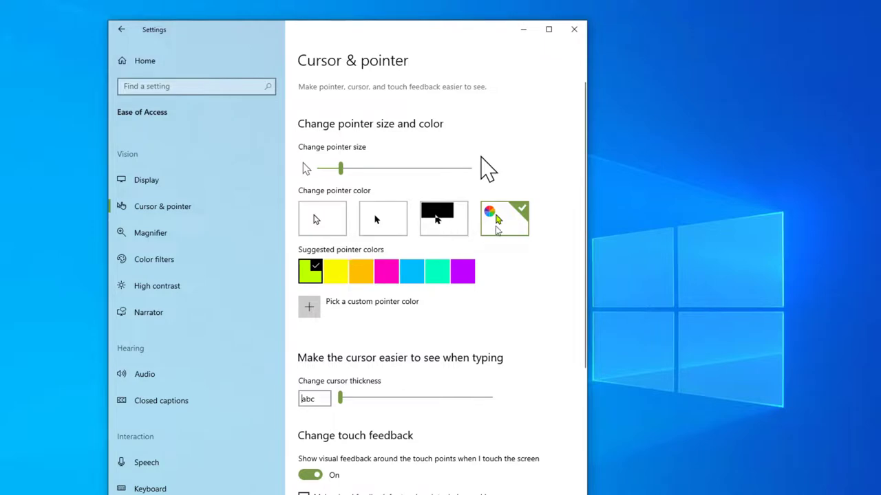
{"action": "left_click", "coordinate": [462, 271]}
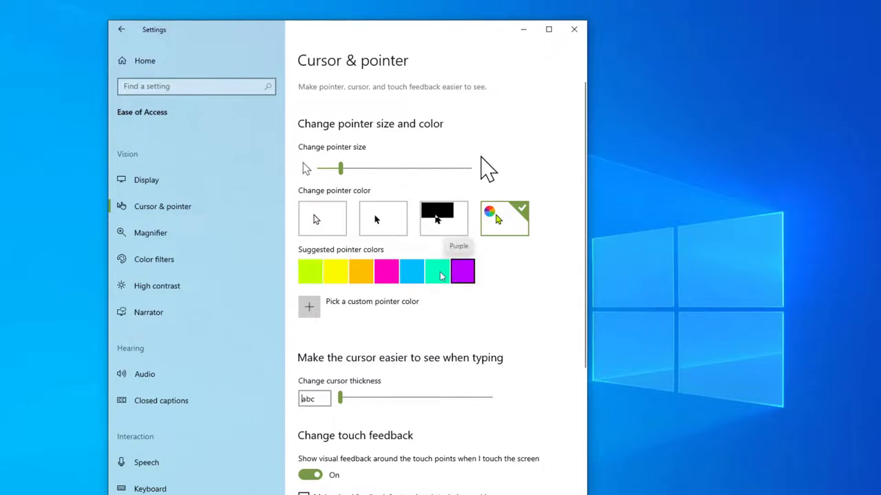
{"action": "left_click", "coordinate": [432, 276]}
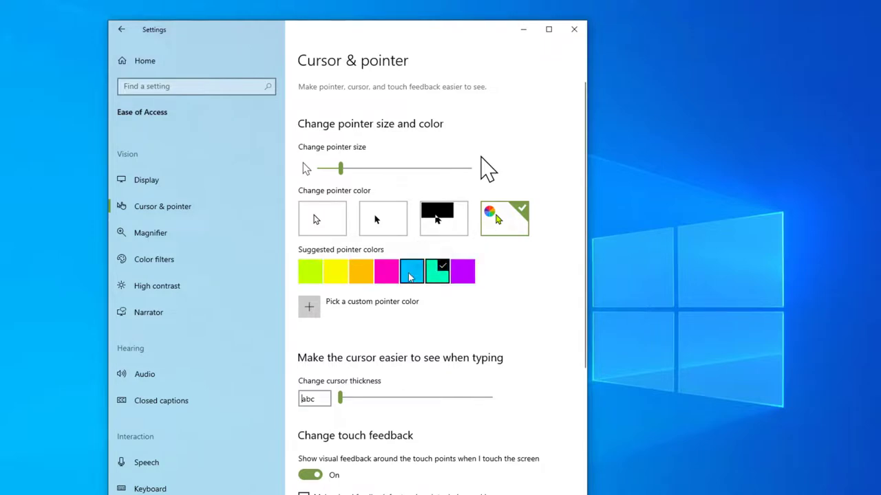
{"action": "left_click", "coordinate": [409, 276]}
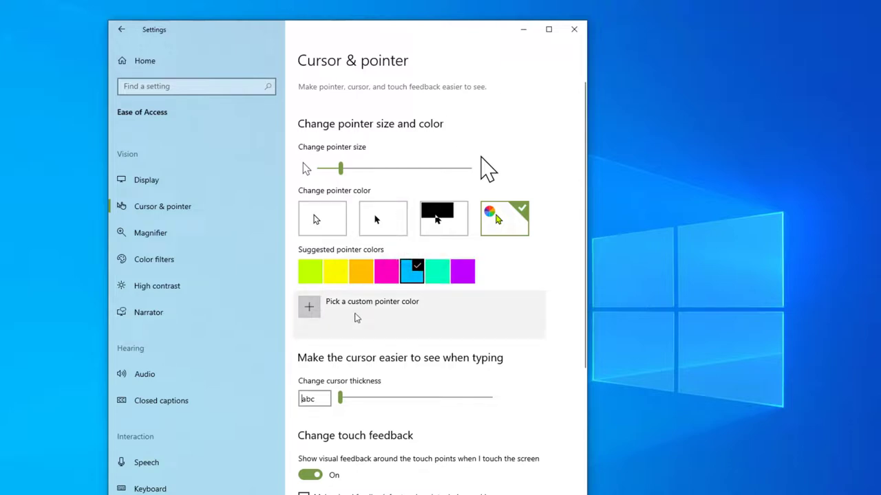
Step: Scroll down and follow the additional mouse settings link back to the Mouse page
{"action": "scroll", "coordinate": [406, 318], "scroll_direction": "down", "scroll_amount": 1}
{"action": "scroll", "coordinate": [406, 318], "scroll_direction": "down", "scroll_amount": 6}
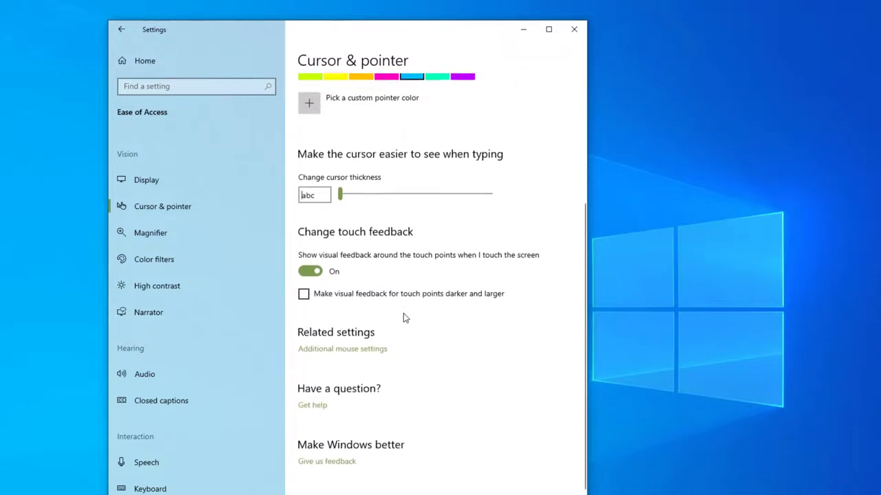
{"action": "left_click", "coordinate": [326, 347]}
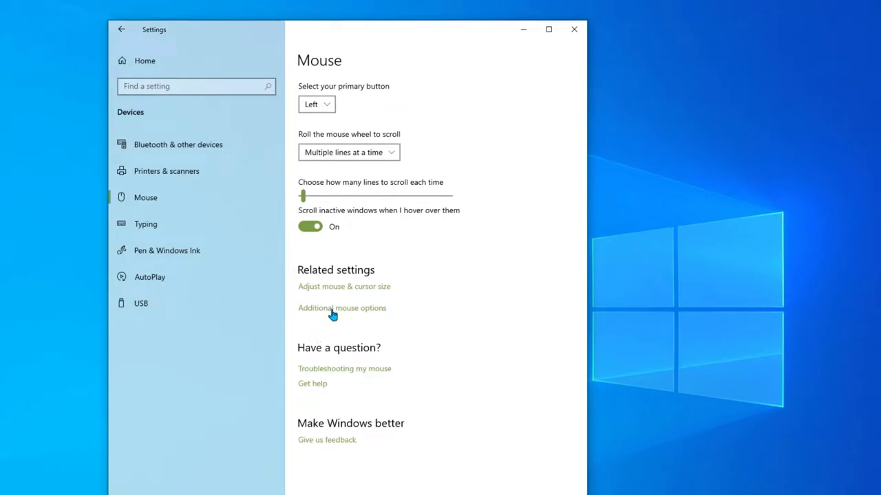
Step: Open classic Mouse Properties and review its Pointers and Pointer Options tabs
{"action": "left_click", "coordinate": [330, 310]}
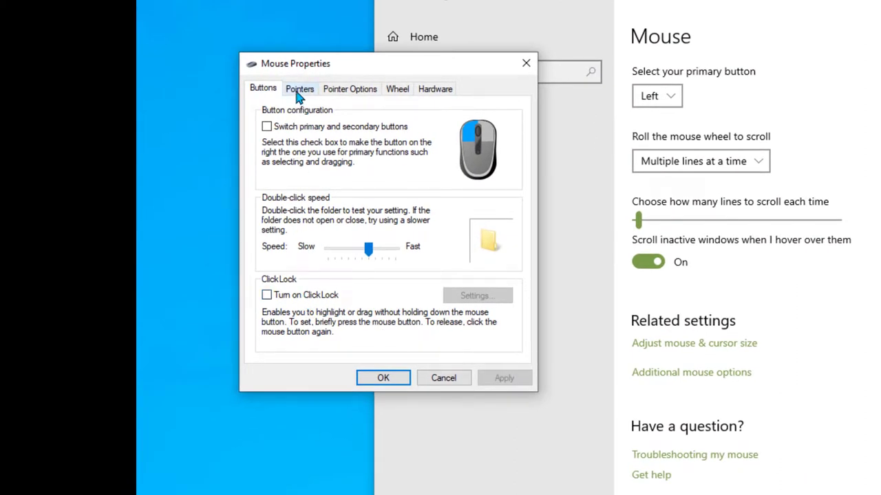
{"action": "left_click", "coordinate": [300, 96]}
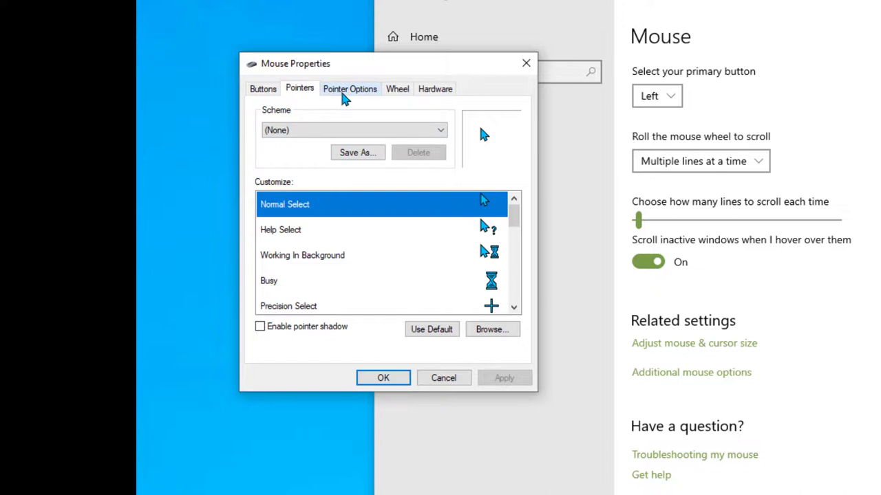
{"action": "left_click", "coordinate": [350, 91]}
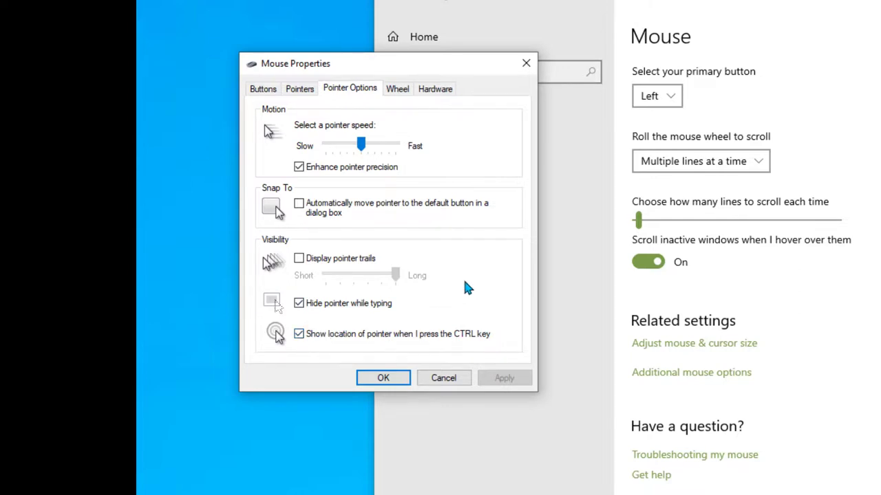
Step: Test the show-pointer-location option by pressing Ctrl four times
{"action": "key", "text": "ctrl"}
{"action": "key", "text": "ctrl"}
{"action": "key", "text": "ctrl"}
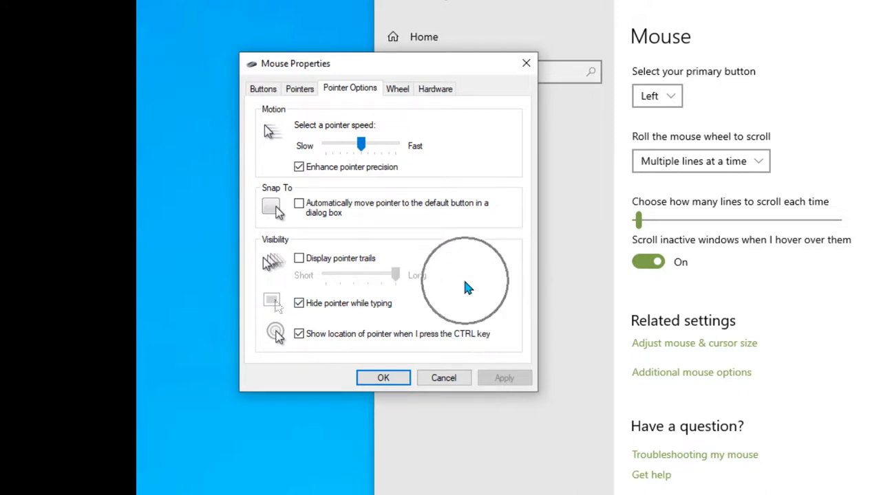
{"action": "key", "text": "ctrl"}
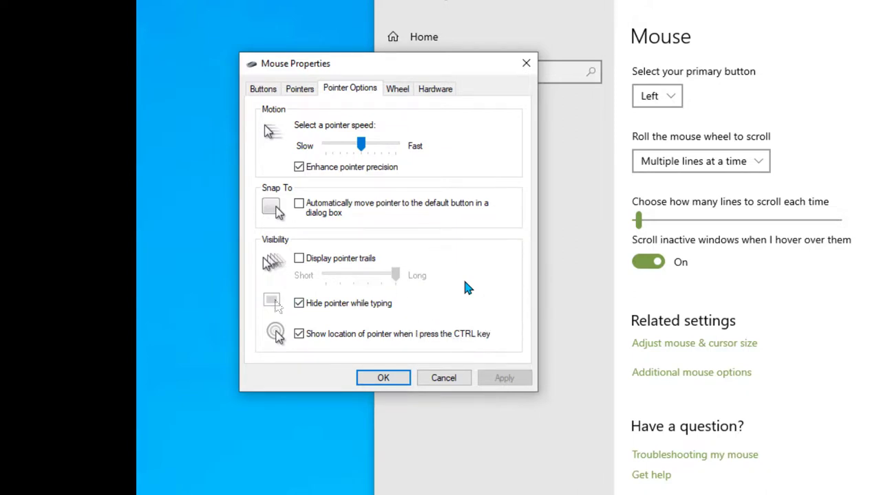
{"action": "key", "text": "ctrl"}
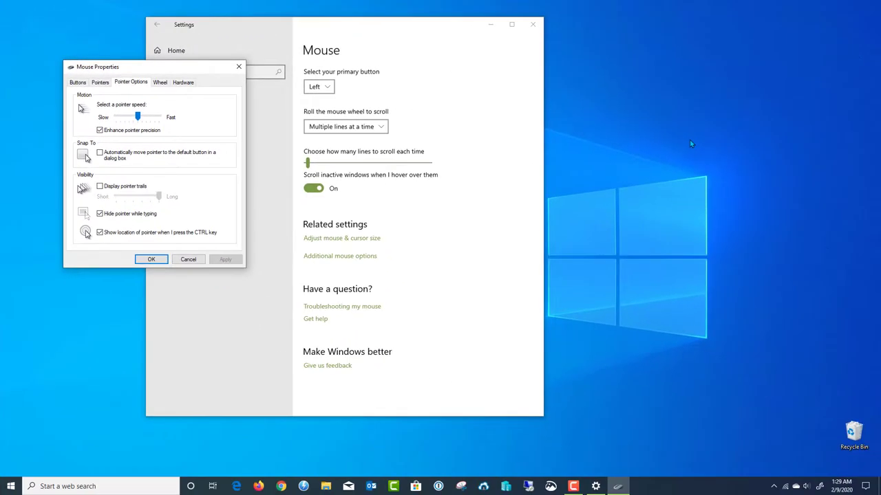
{"action": "key", "text": "ctrl"}
{"action": "key", "text": "ctrl"}
{"action": "key", "text": "ctrl"}
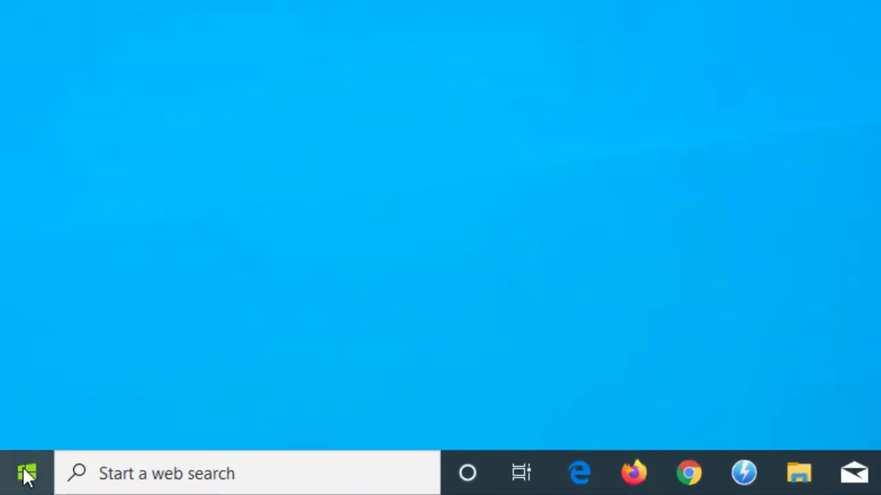
Step: Go to Settings > Time & Language > Language and start adding a preferred language
{"action": "left_click", "coordinate": [10, 486]}
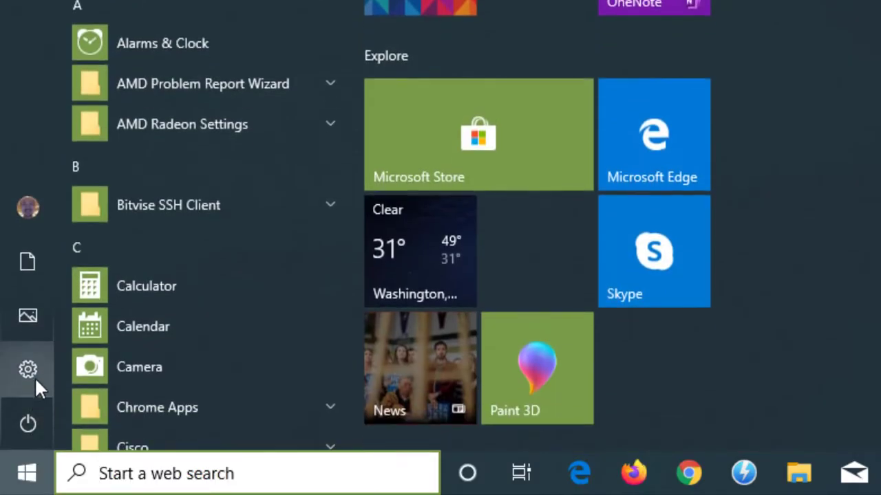
{"action": "left_click", "coordinate": [34, 374]}
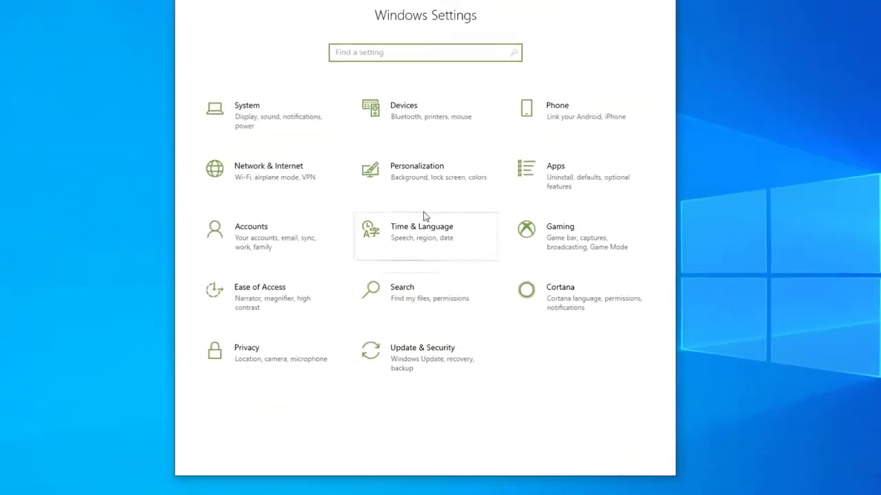
{"action": "left_click", "coordinate": [392, 257]}
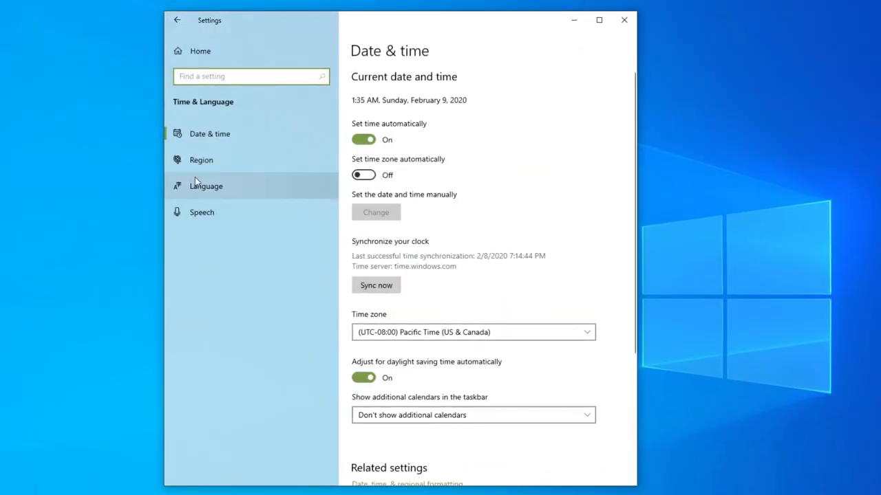
{"action": "left_click", "coordinate": [223, 188]}
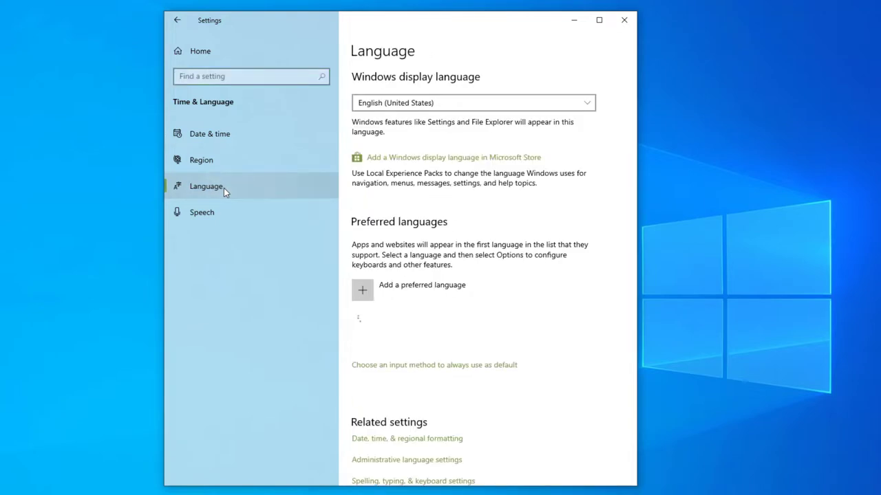
{"action": "left_click", "coordinate": [373, 295]}
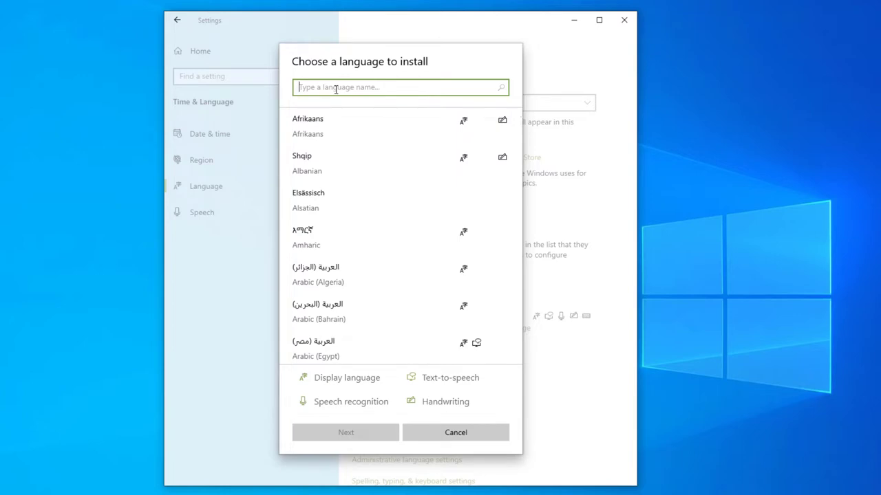
Step: Search 'russian', select Русский and continue to its language features
{"action": "type", "text": "russi"}
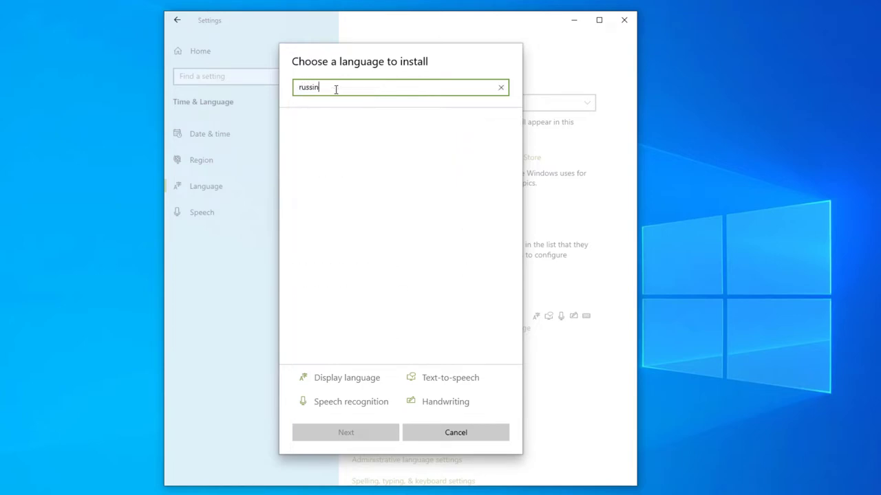
{"action": "type", "text": "an"}
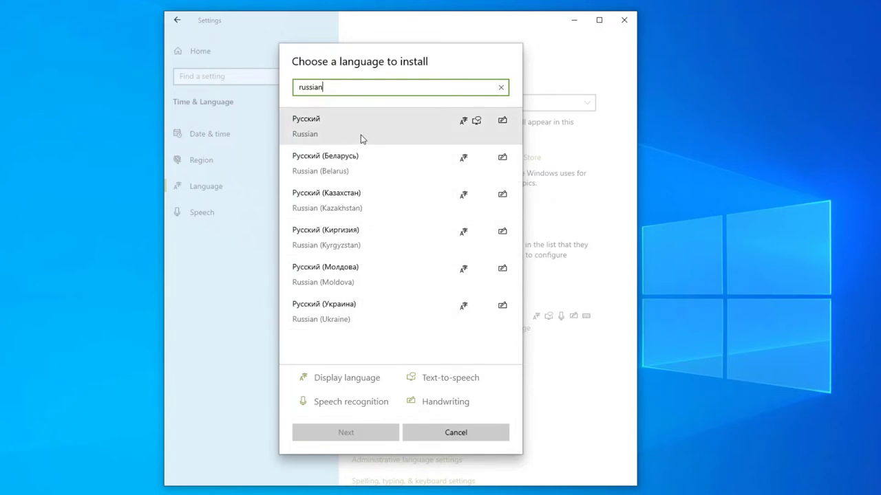
{"action": "left_click", "coordinate": [335, 133]}
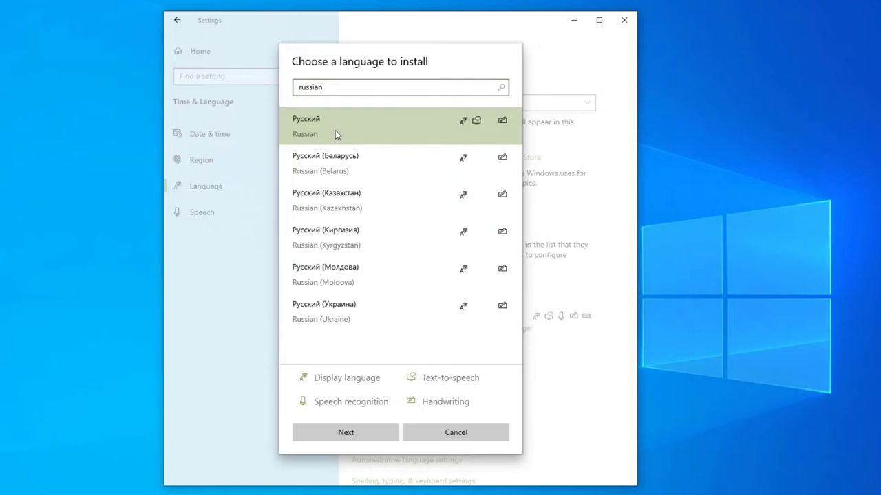
{"action": "left_click", "coordinate": [345, 433]}
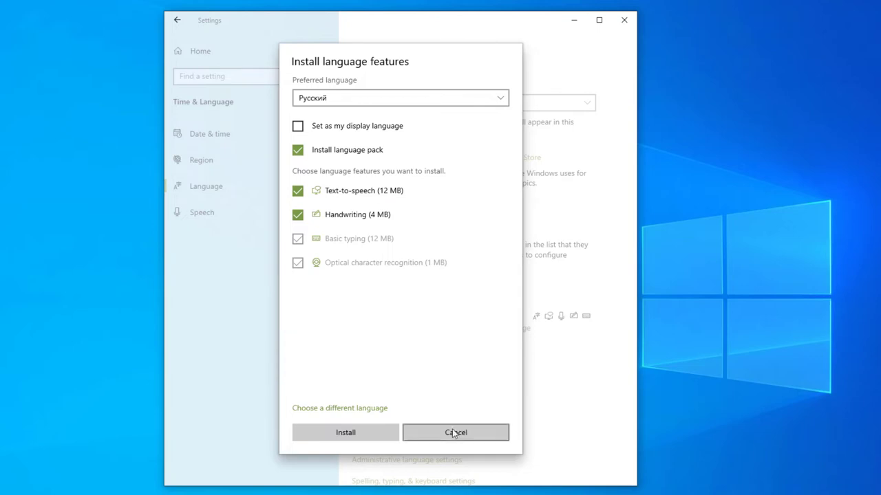
Step: Review the preferred language dropdown, keeping Русский, then cancel the Russian install
{"action": "left_click", "coordinate": [500, 101]}
{"action": "left_click", "coordinate": [499, 100]}
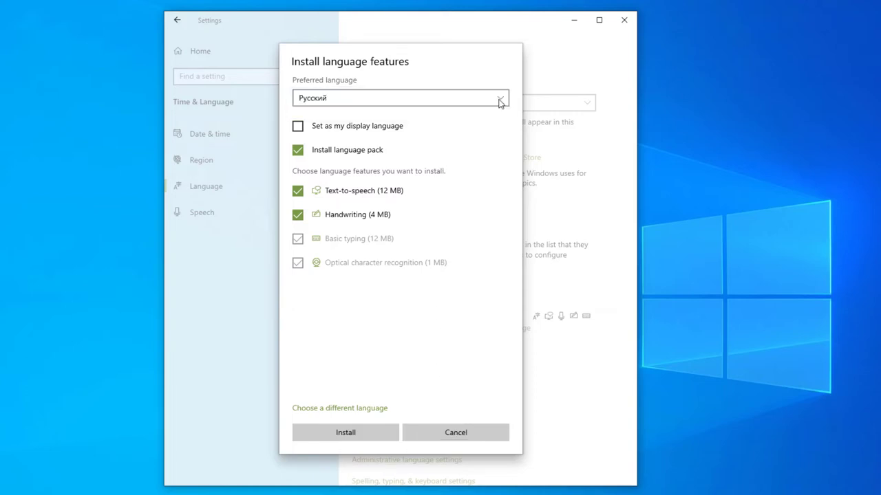
{"action": "left_click", "coordinate": [452, 444]}
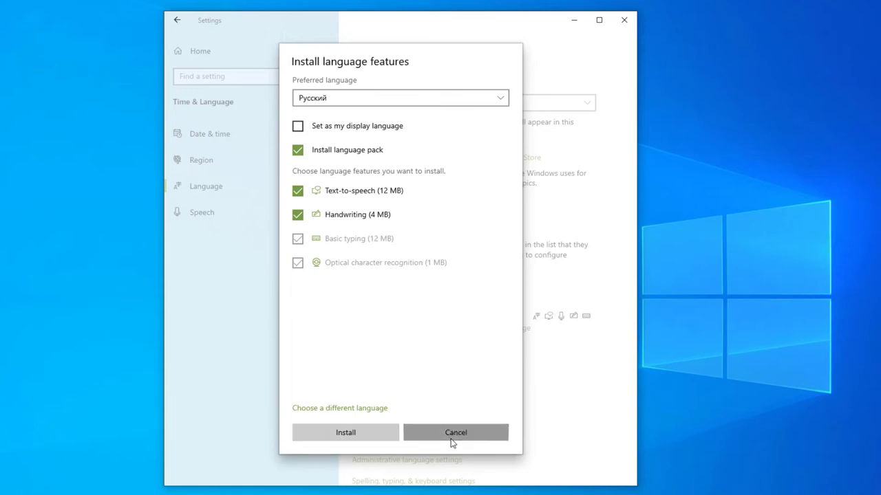
{"action": "left_click", "coordinate": [452, 444]}
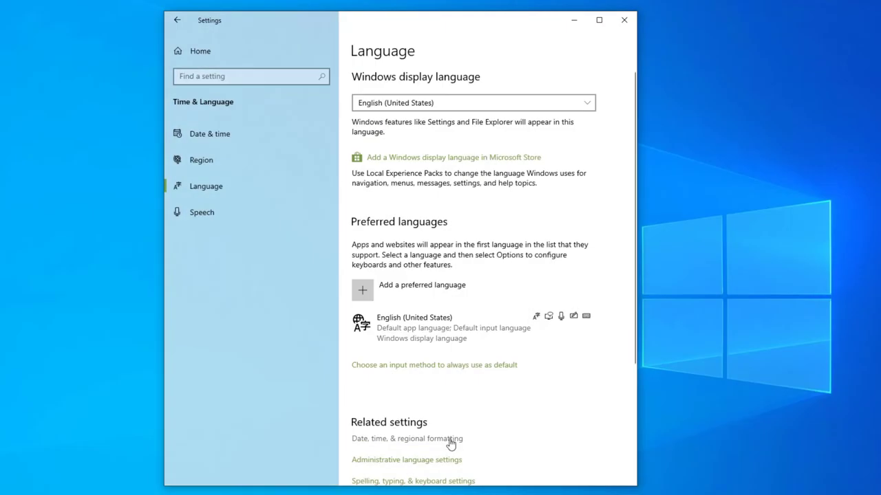